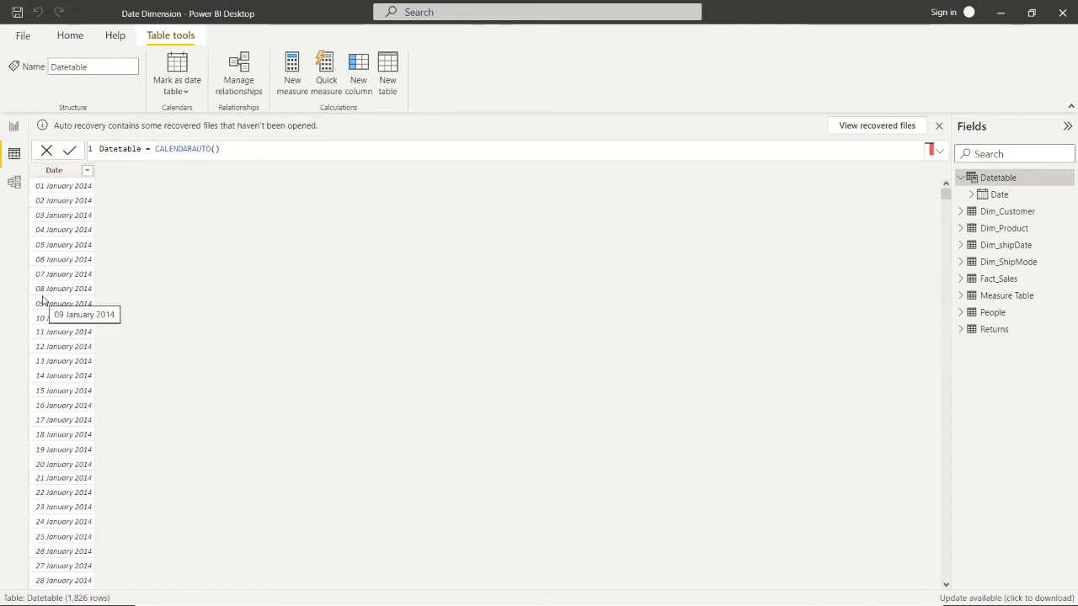
# - Add a calculated column to Datetable with the formula Day Number = WEEKDAY(Datetable[Date],2)
pyautogui.click(991, 180)
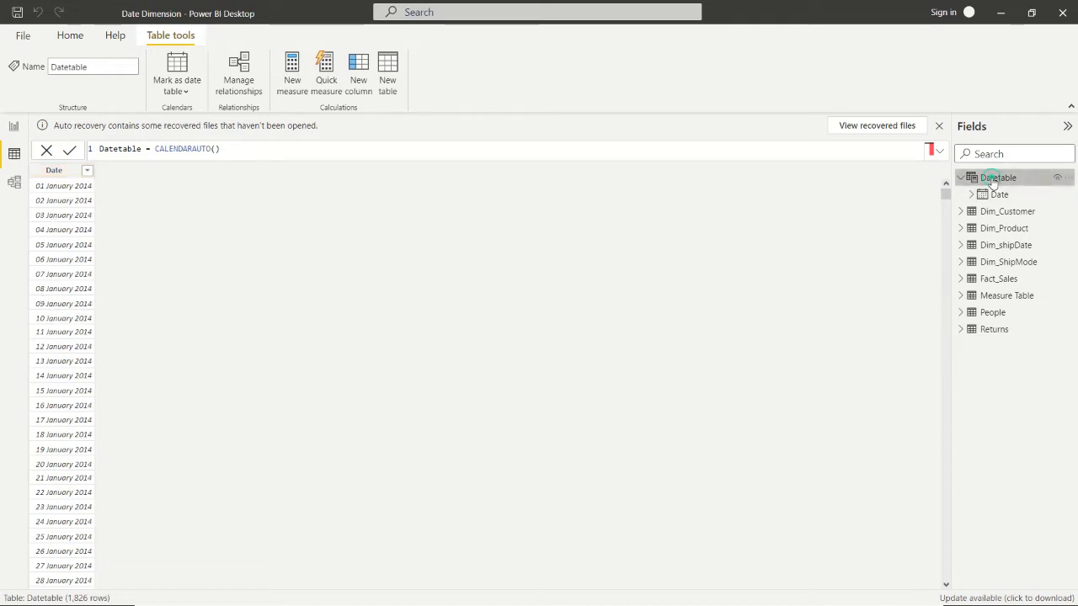
pyautogui.click(360, 75)
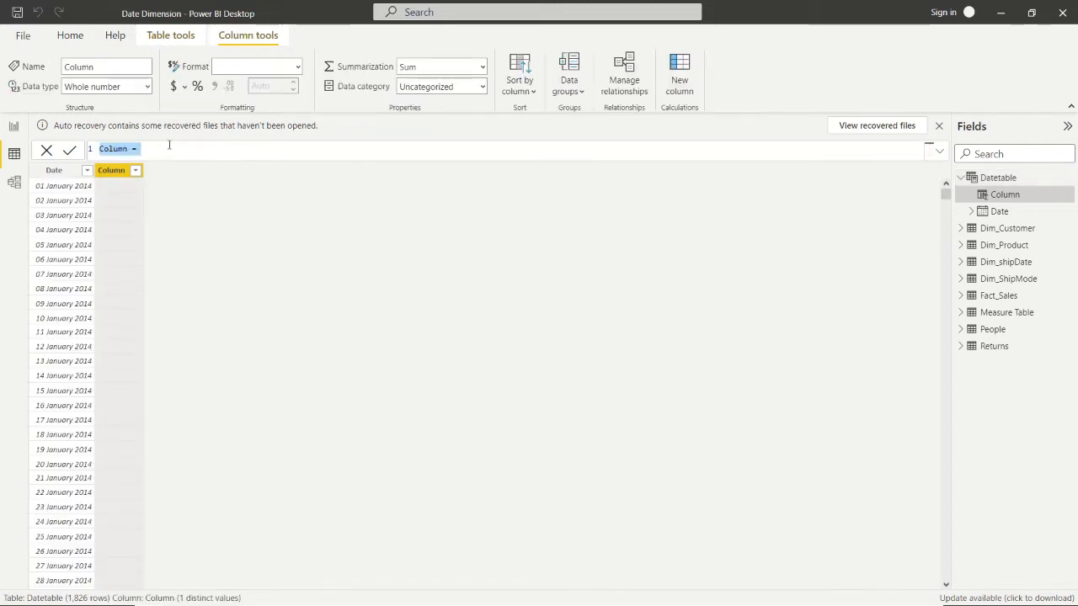
pyautogui.write('Day')
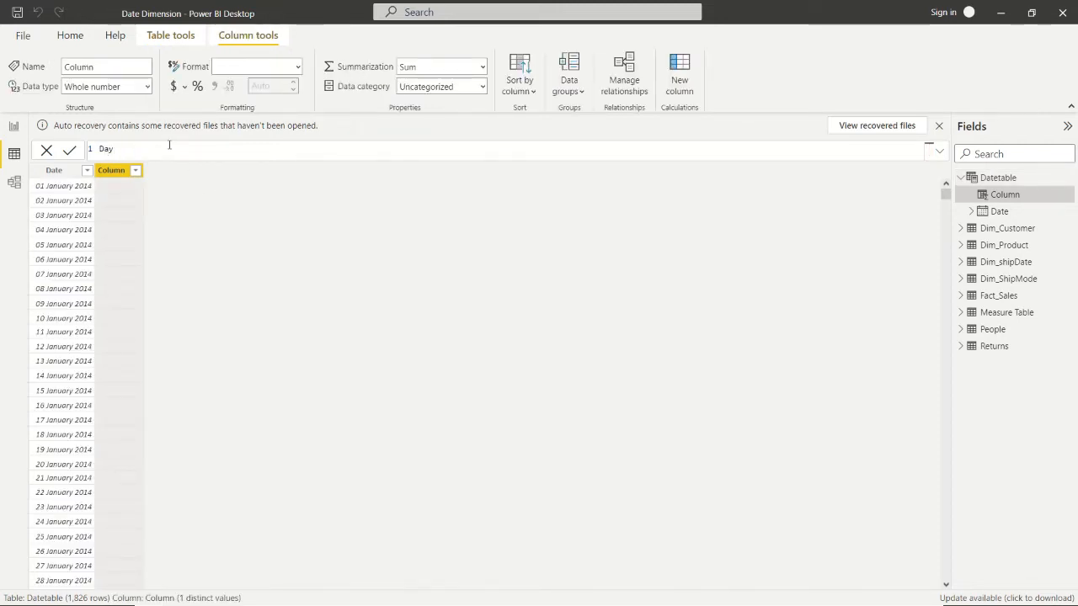
pyautogui.write(' Number = Wee')
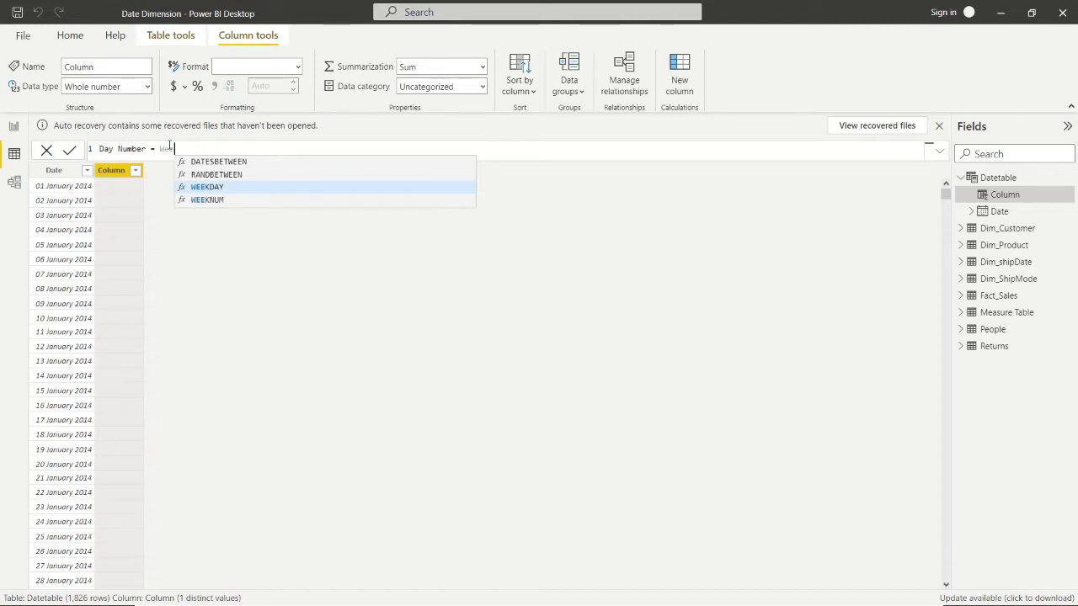
pyautogui.click(212, 188)
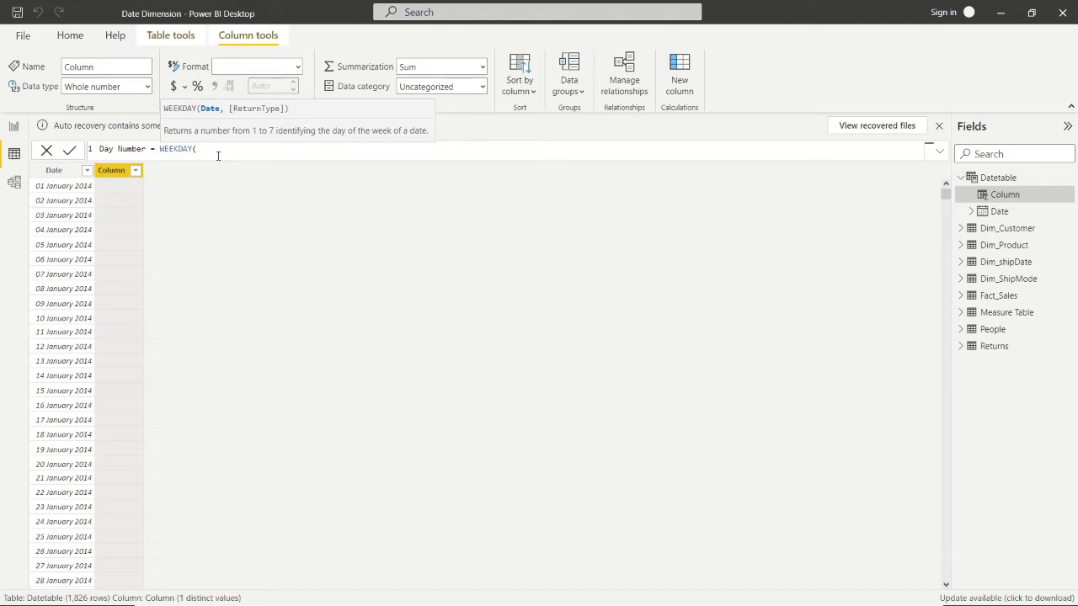
pyautogui.write('Date')
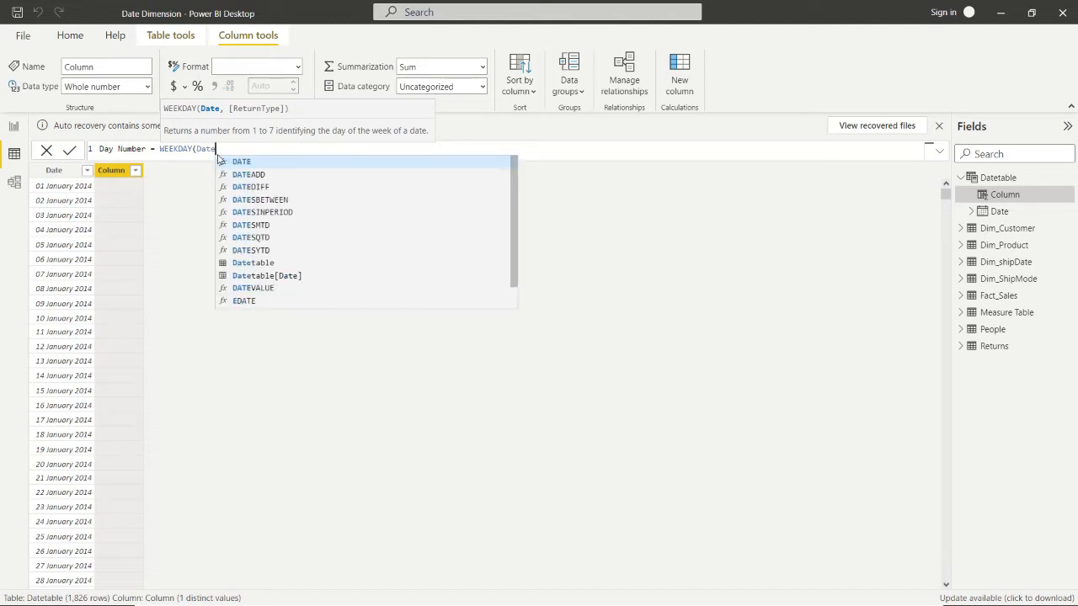
pyautogui.click(268, 264)
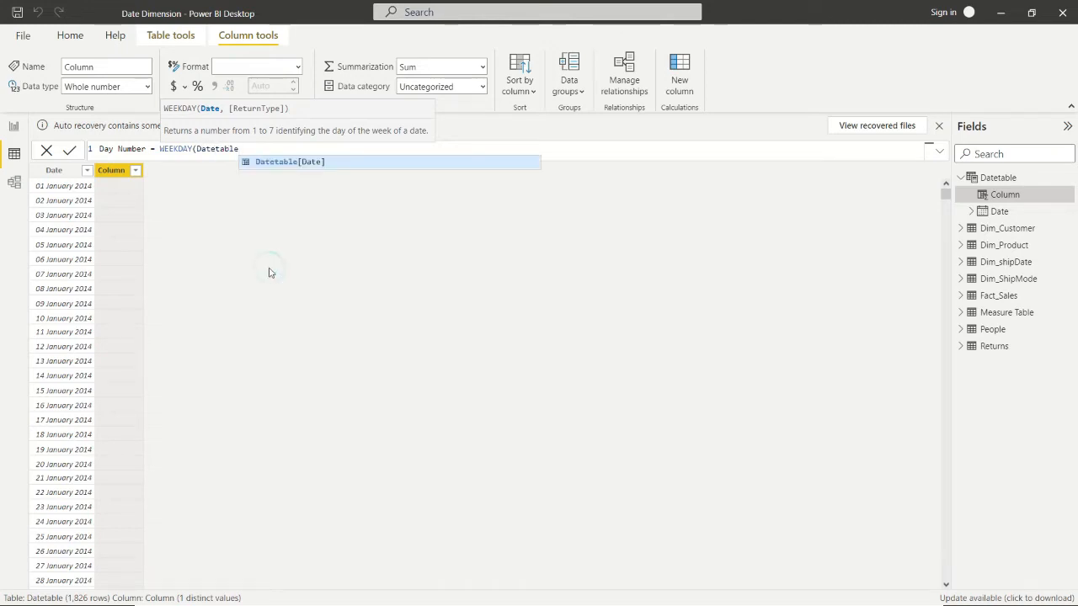
pyautogui.click(297, 161)
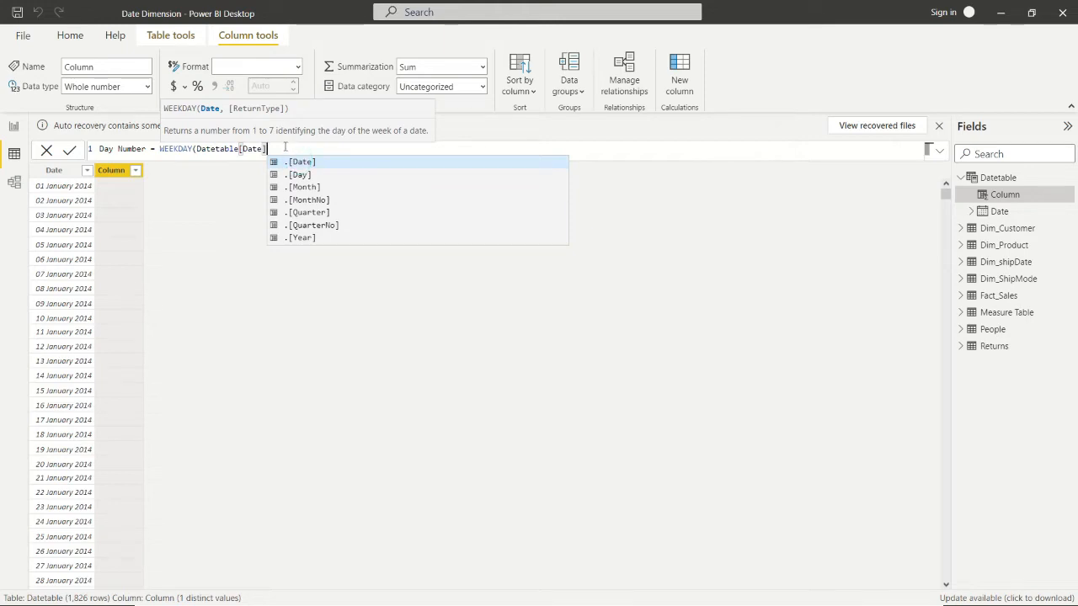
pyautogui.click(285, 148)
pyautogui.write(',2')
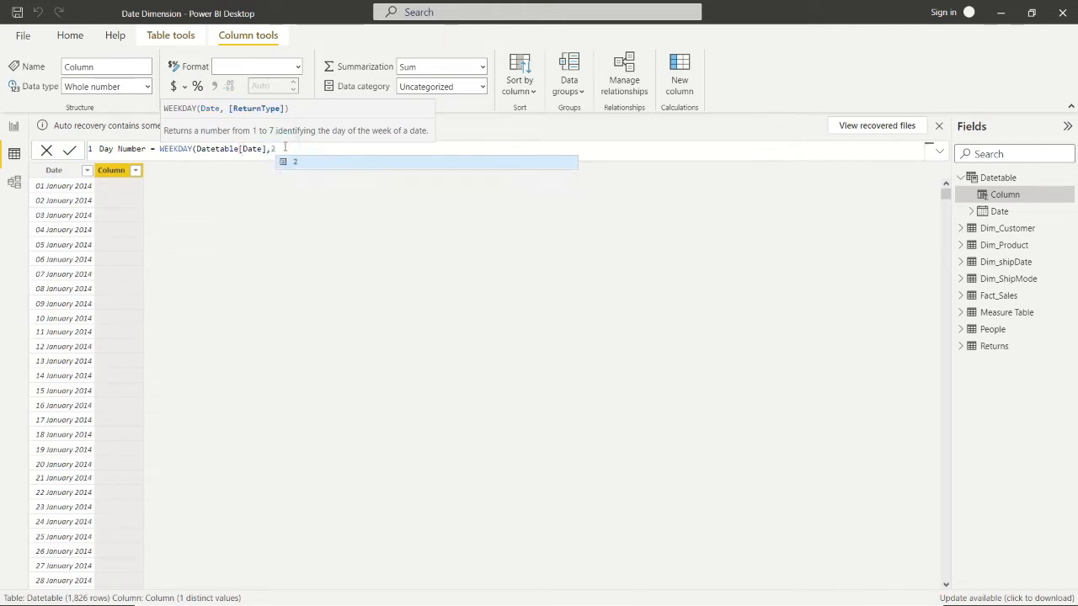
pyautogui.write(')')
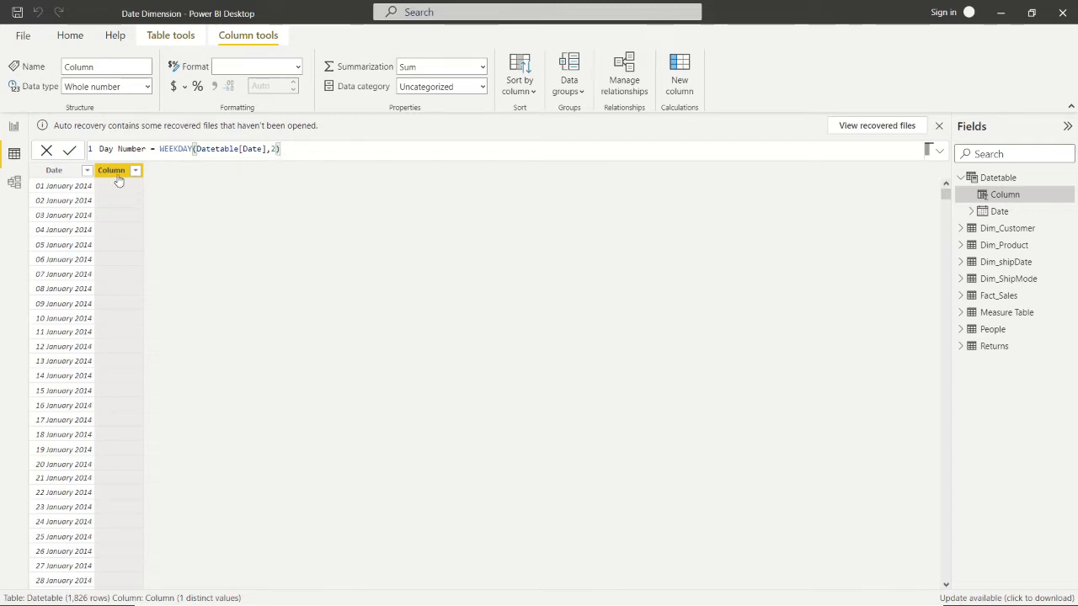
pyautogui.click(71, 151)
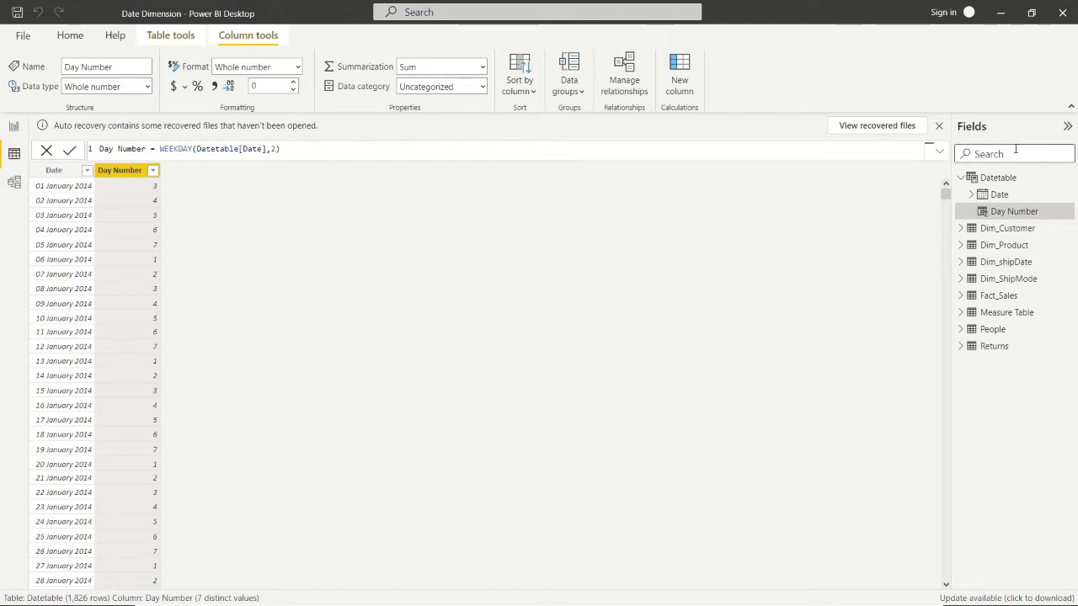
# - Start a new Datetable column with the formula Day Name = SWITCH(Datetable[Date],1,"Monday", leaving it open for more pairs
pyautogui.click(987, 180)
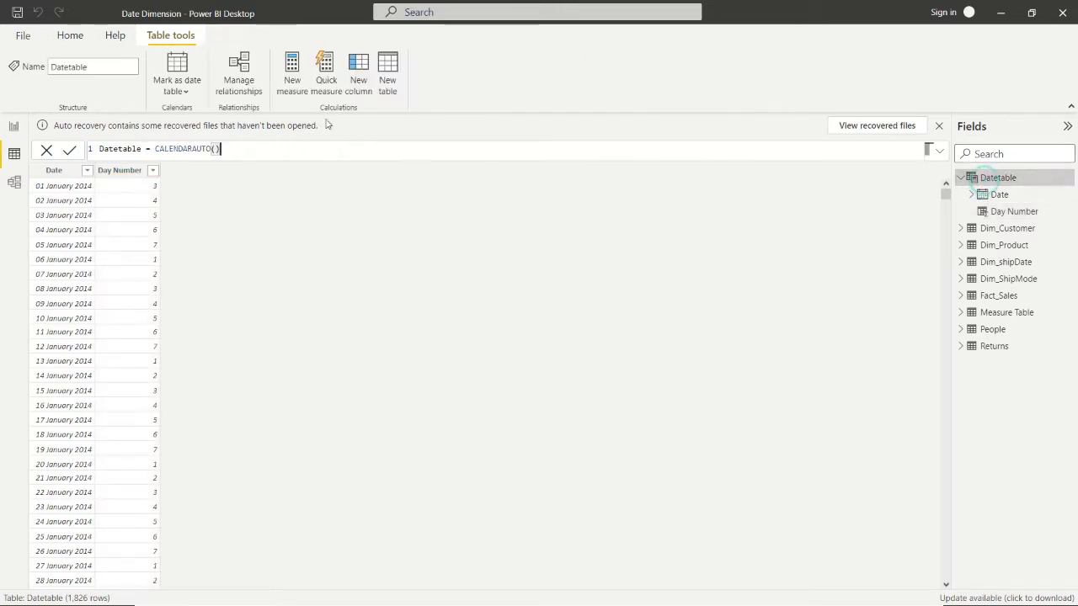
pyautogui.click(356, 78)
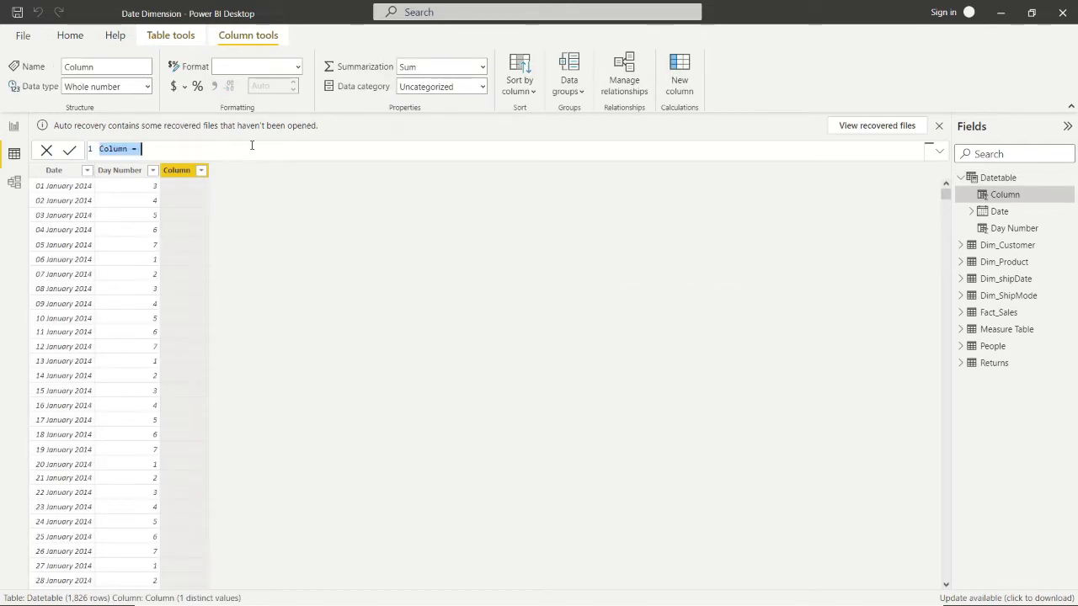
pyautogui.write('Day Name = ')
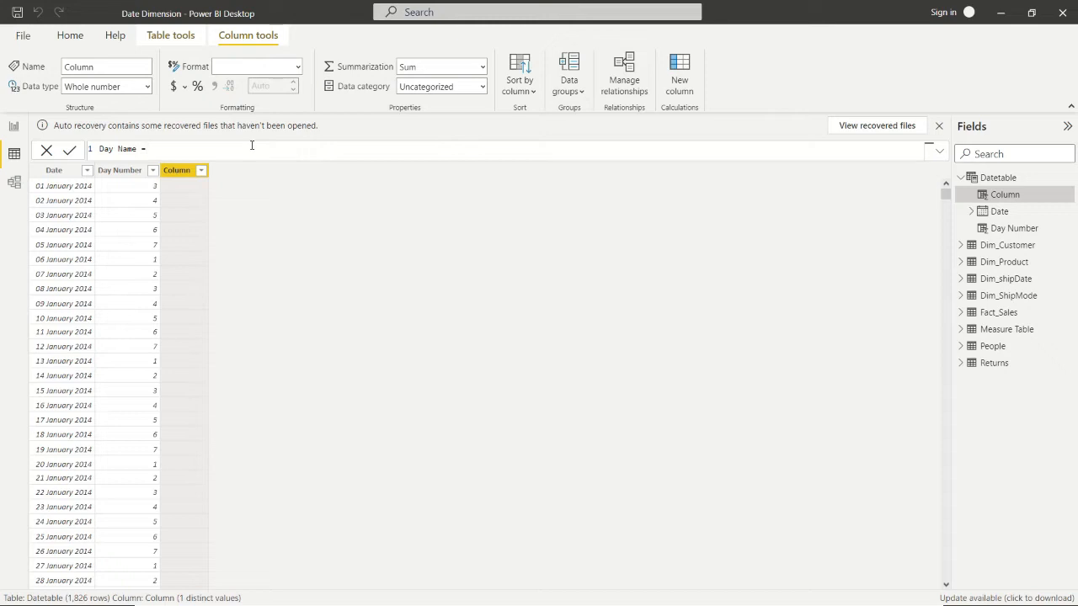
pyautogui.write('SWITCH')
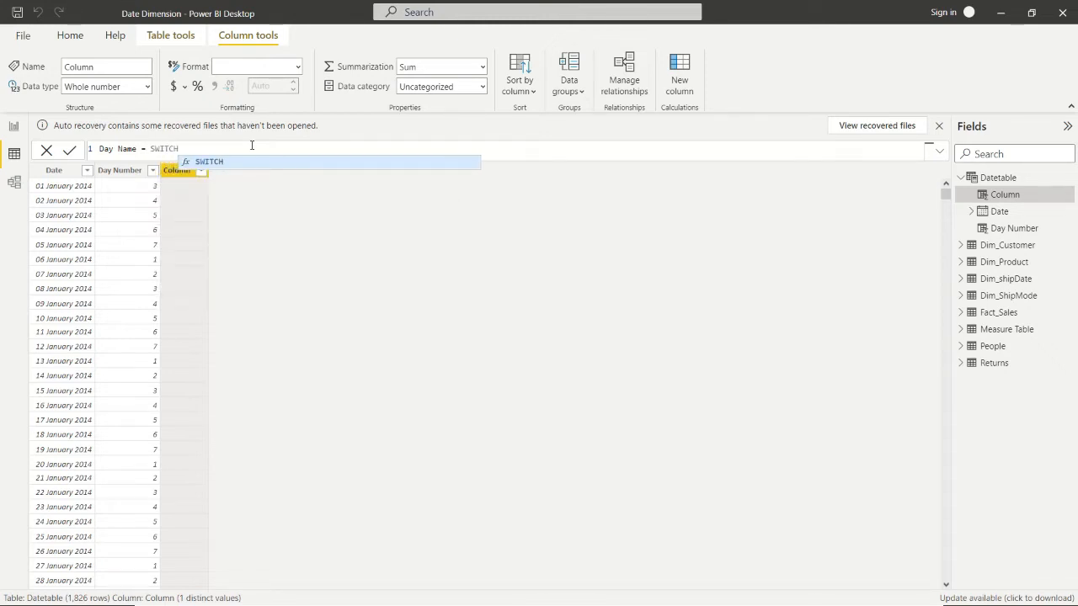
pyautogui.write('(')
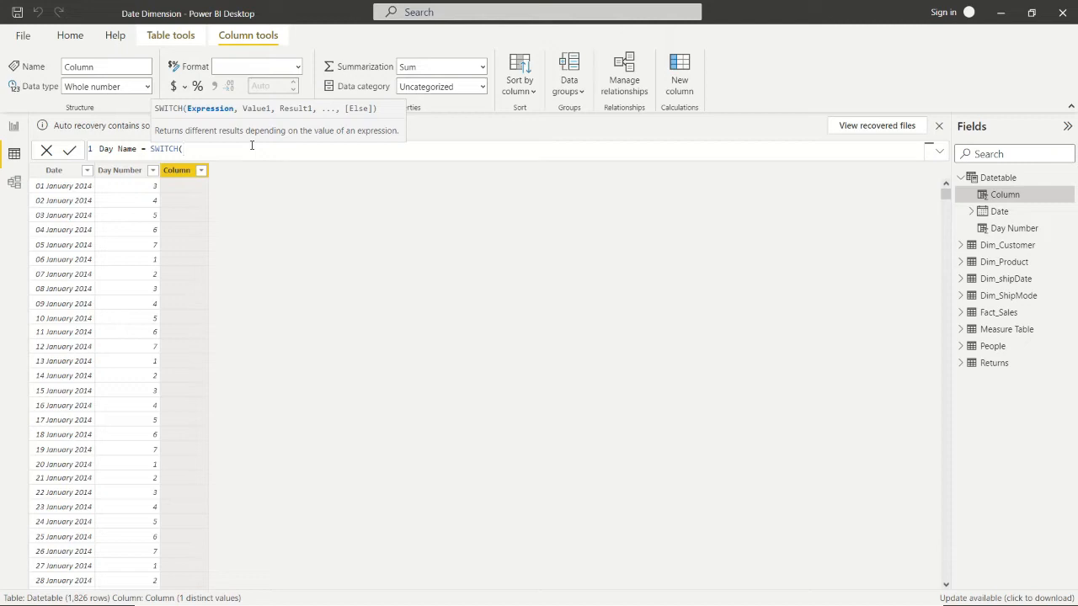
pyautogui.write('Date')
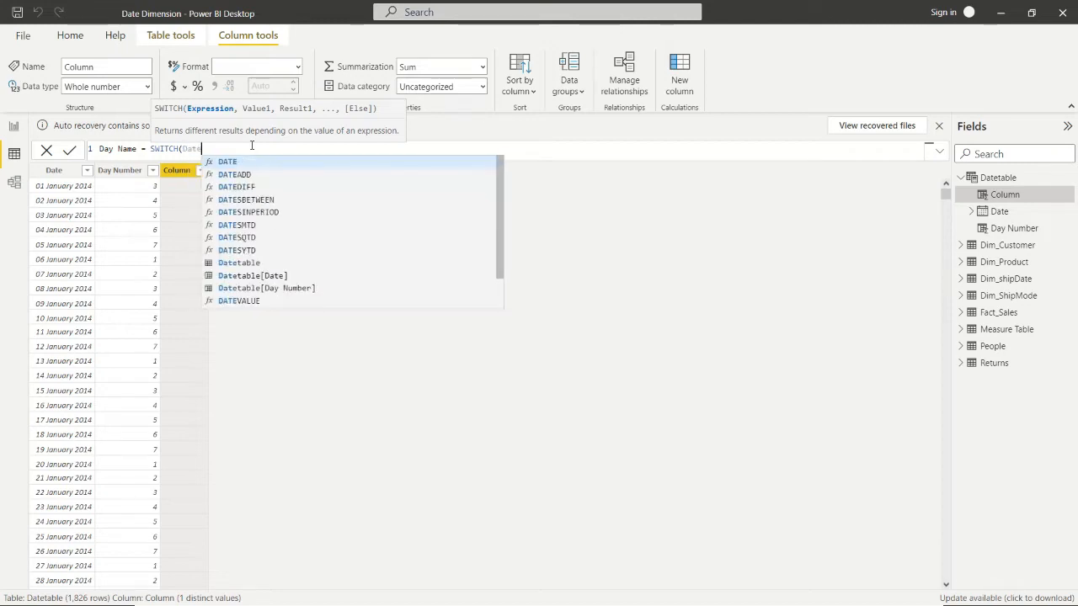
pyautogui.write('ta')
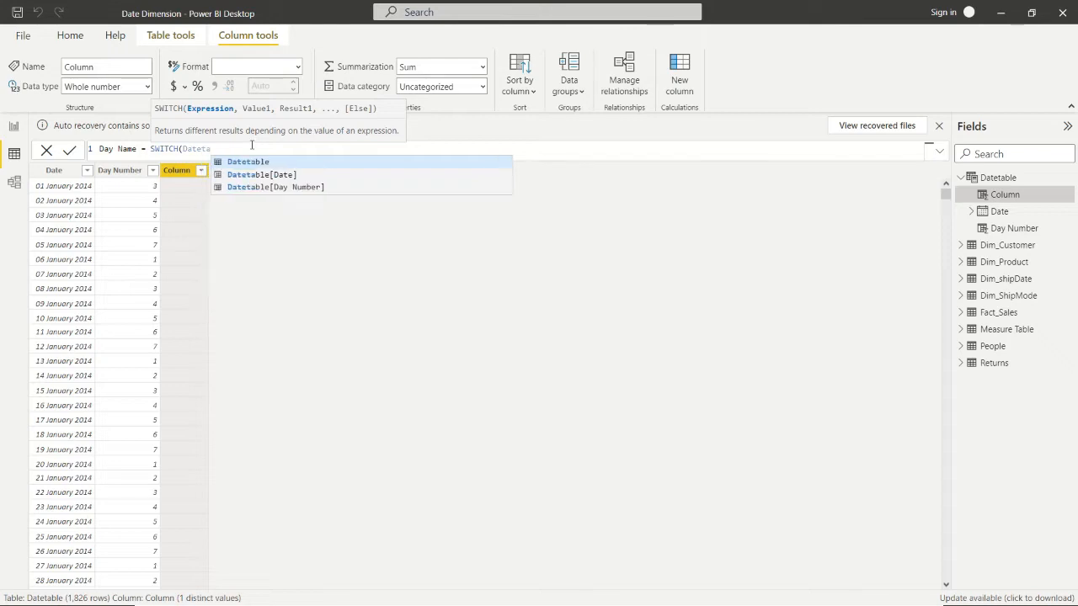
pyautogui.write('ble')
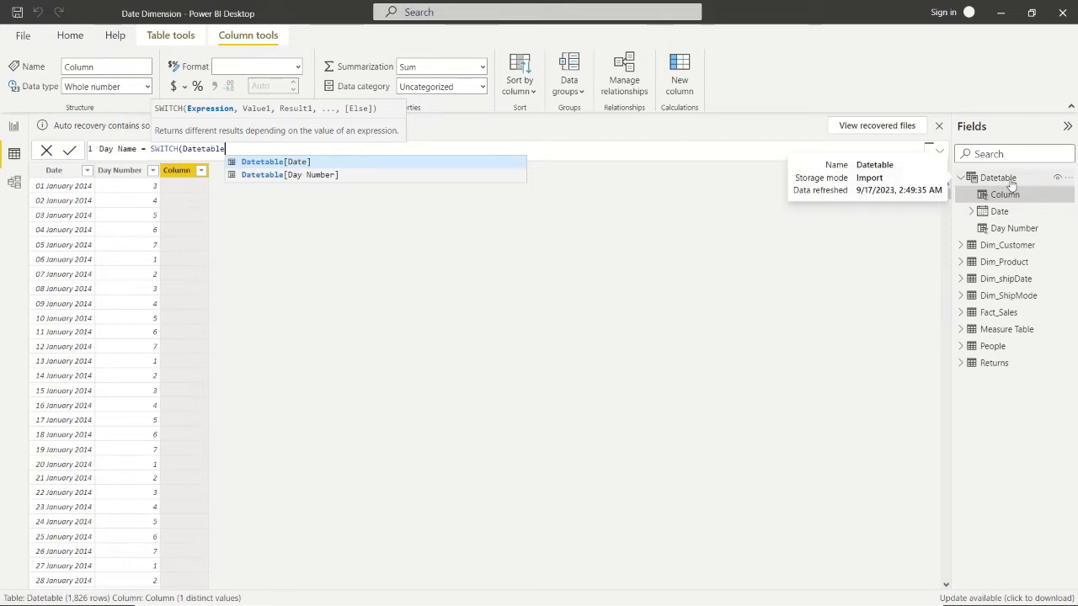
pyautogui.write('[Date')
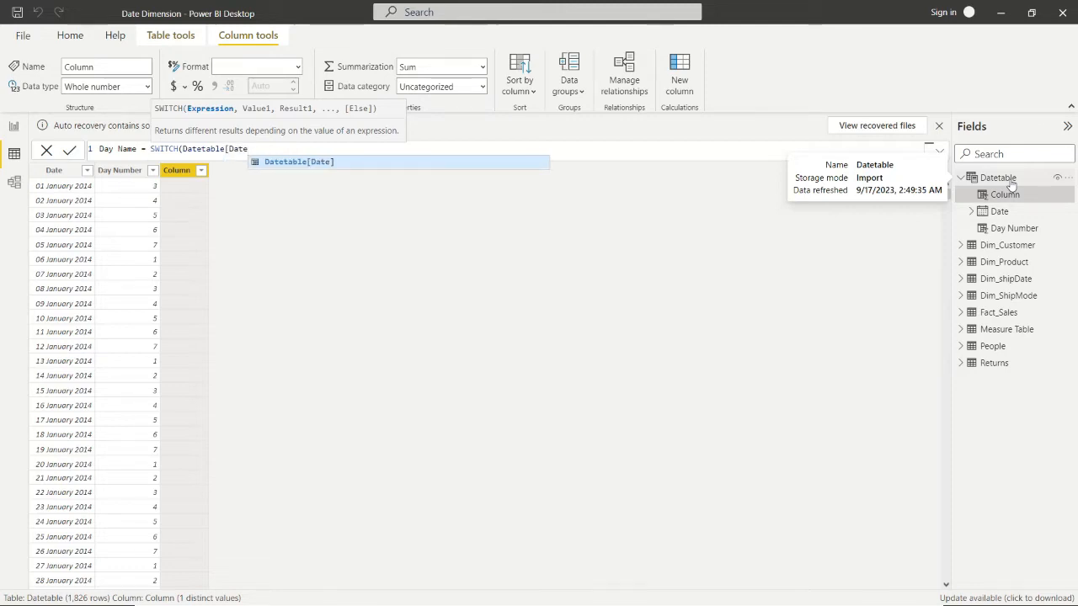
pyautogui.write('],')
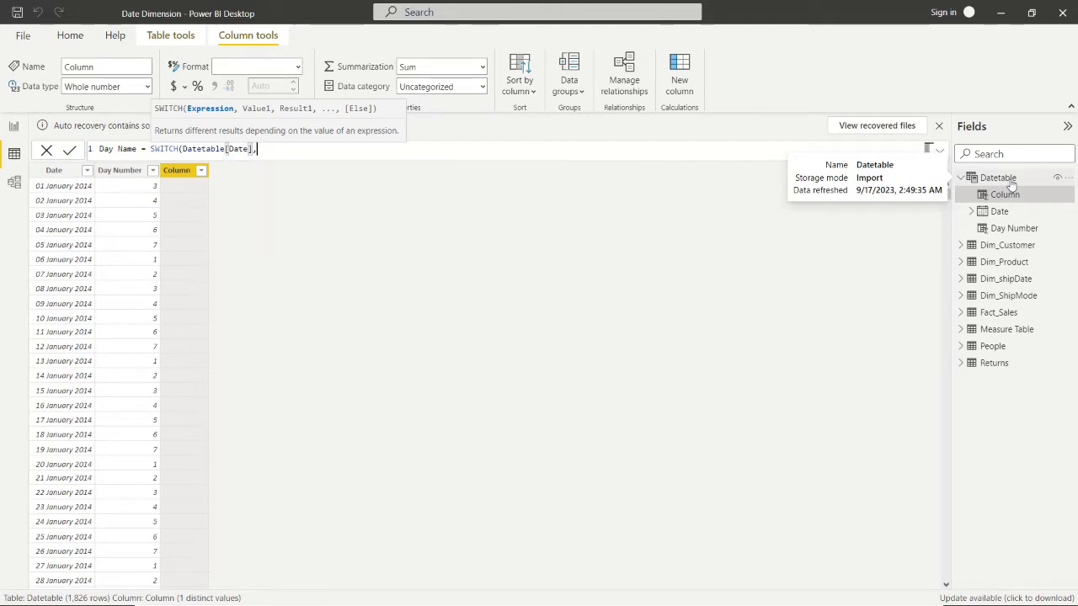
pyautogui.write('1')
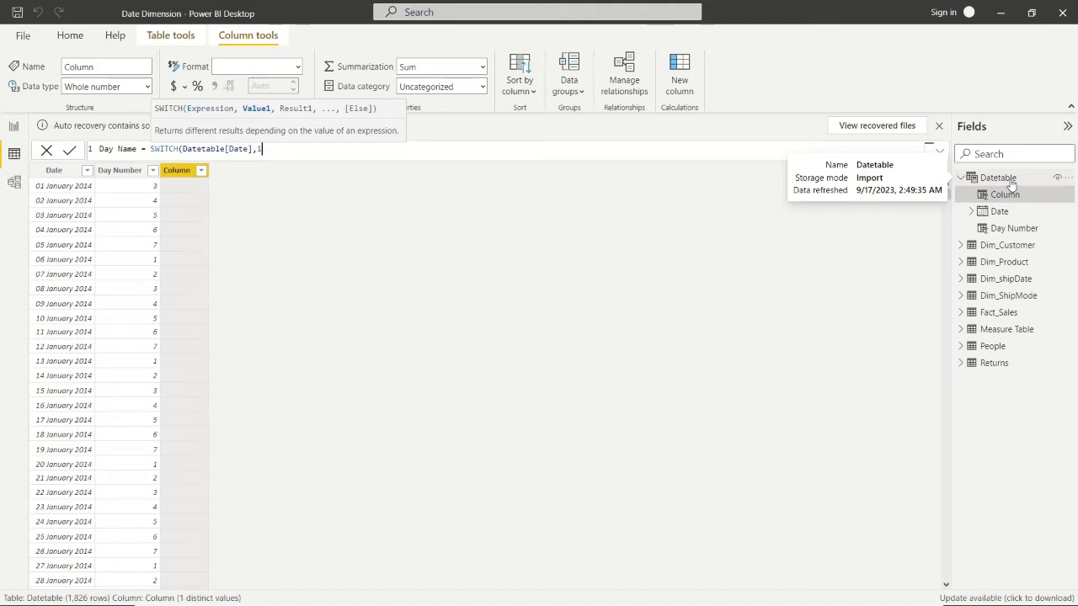
pyautogui.write(',"Monday",')
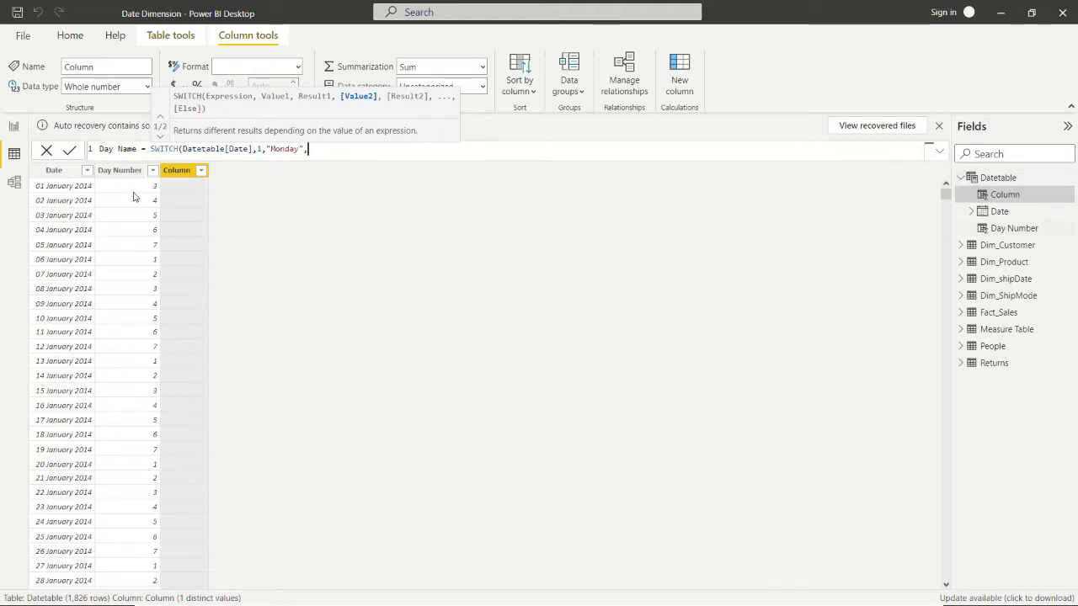
# - Replace the SWITCH expression in the Day Name formula with Datetable[Day Number]
pyautogui.click(249, 149)
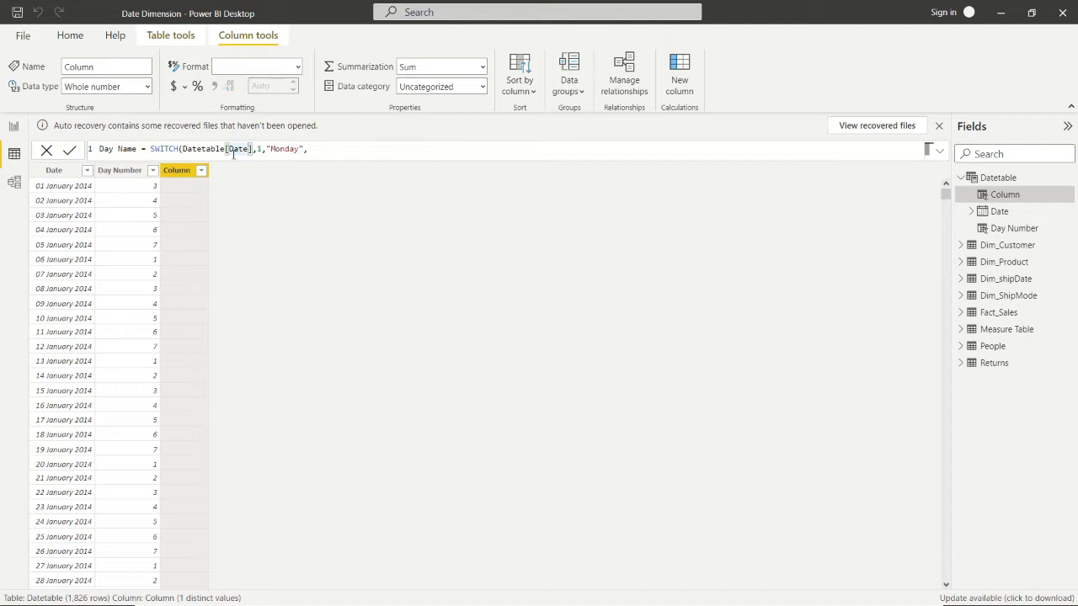
pyautogui.press('BackSpace')
pyautogui.press('BackSpace')
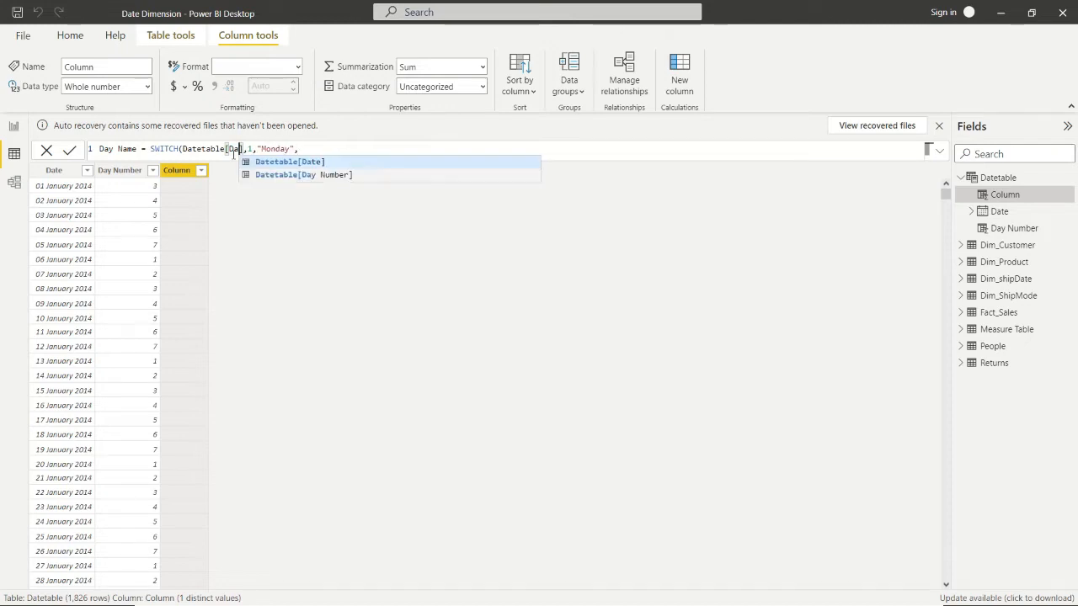
pyautogui.write('y')
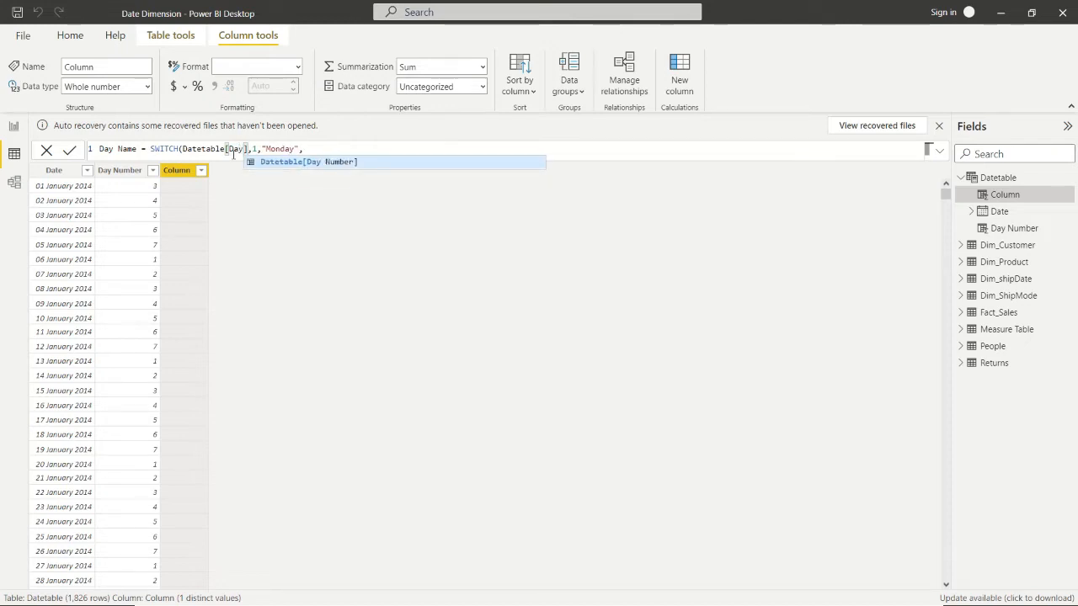
pyautogui.click(337, 165)
# - Extend the Day Name SWITCH formula with the pairs 2,"Tuesday", 3,"Wednesday", 4,"Thursday" and 5,"Friday"
pyautogui.click(339, 149)
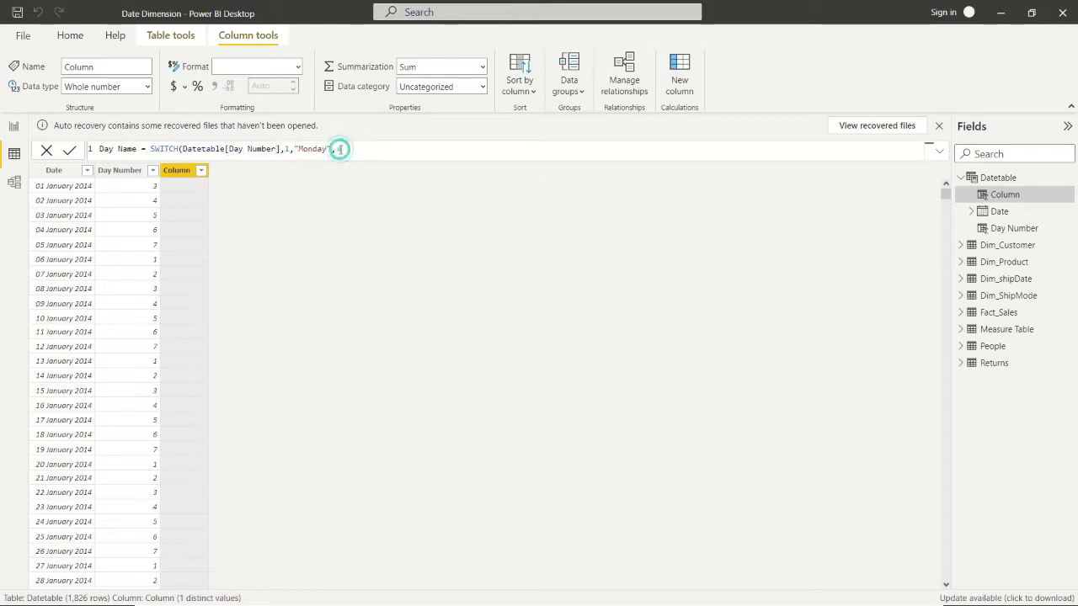
pyautogui.write('2,')
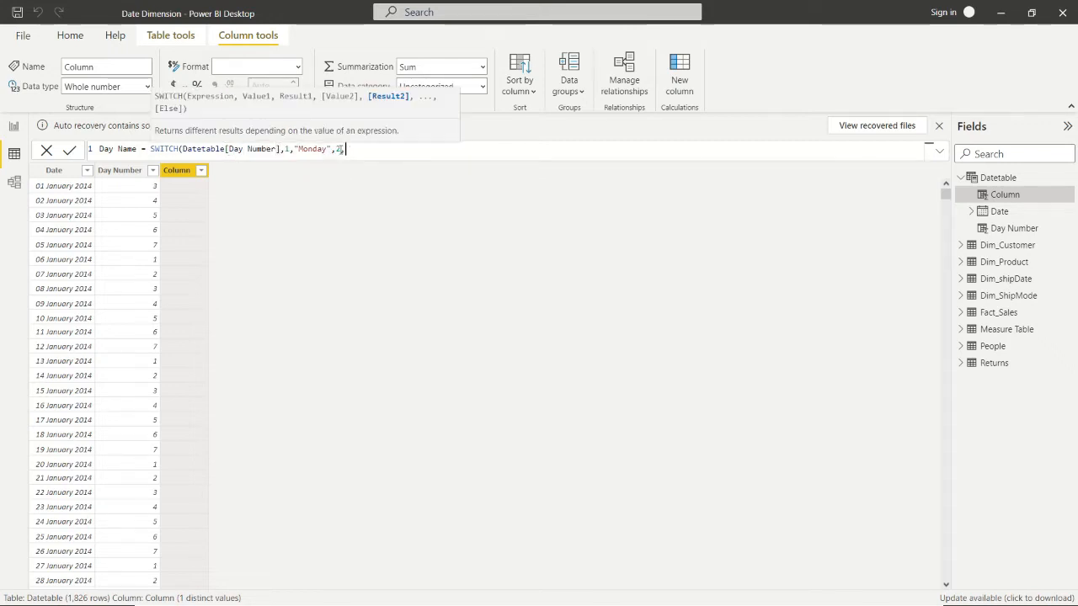
pyautogui.write('"Tuesday"')
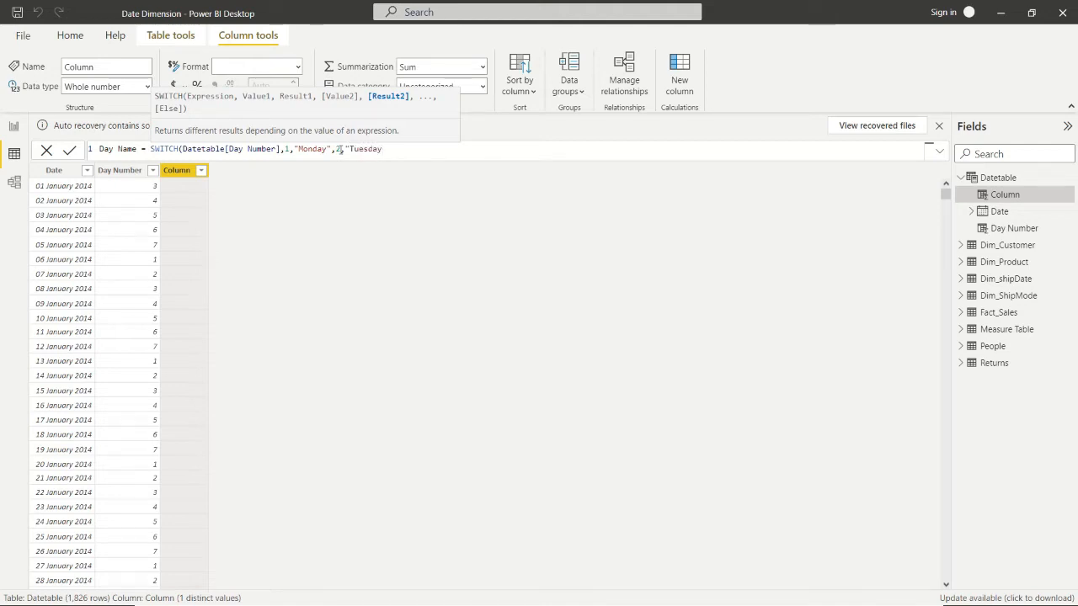
pyautogui.write(',')
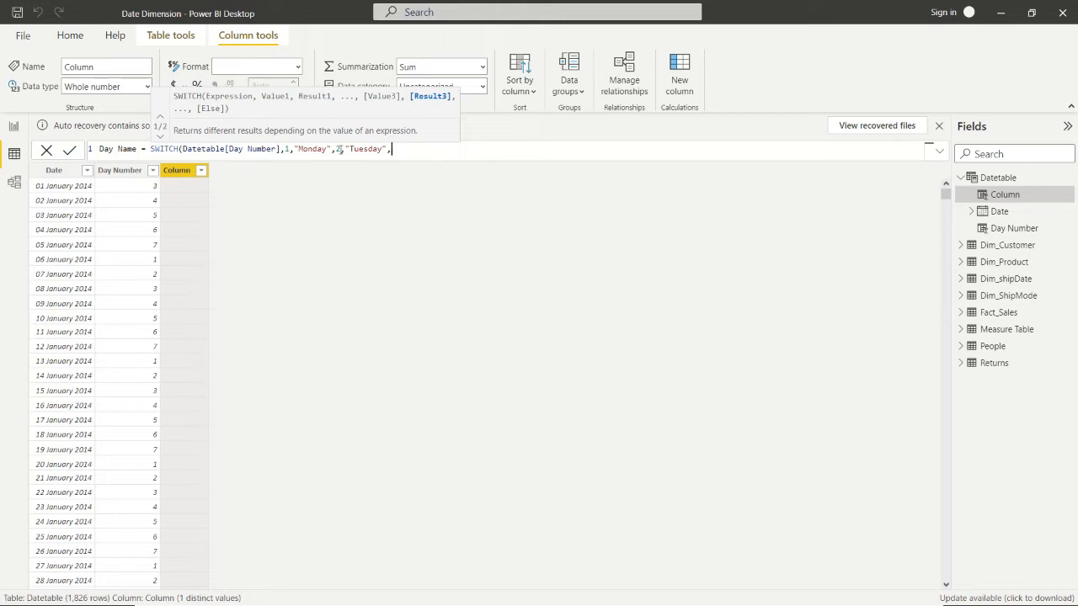
pyautogui.write('3,')
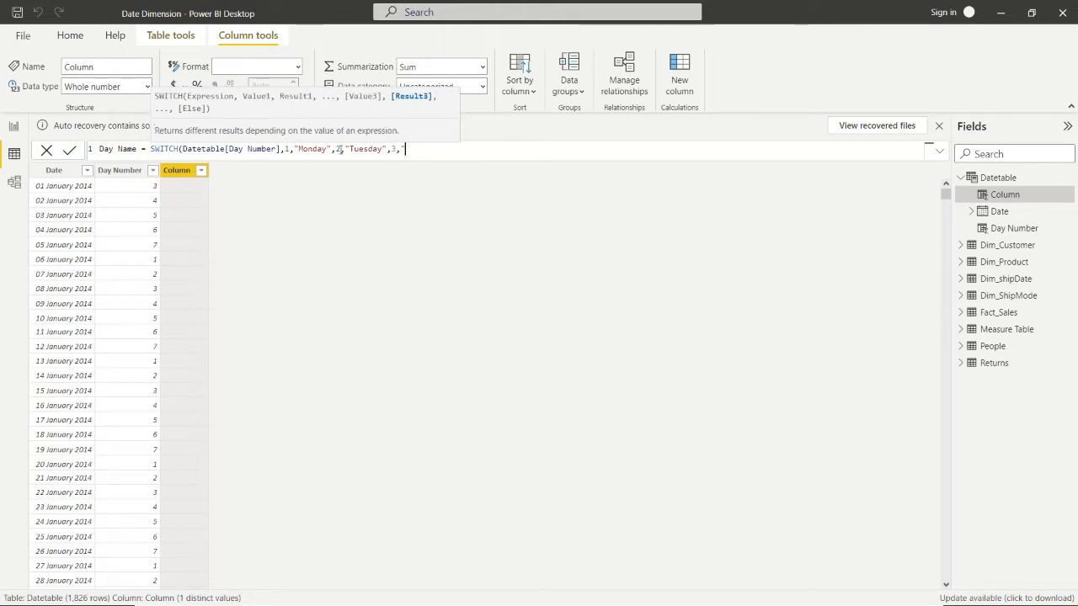
pyautogui.write('"Wednesday",4,')
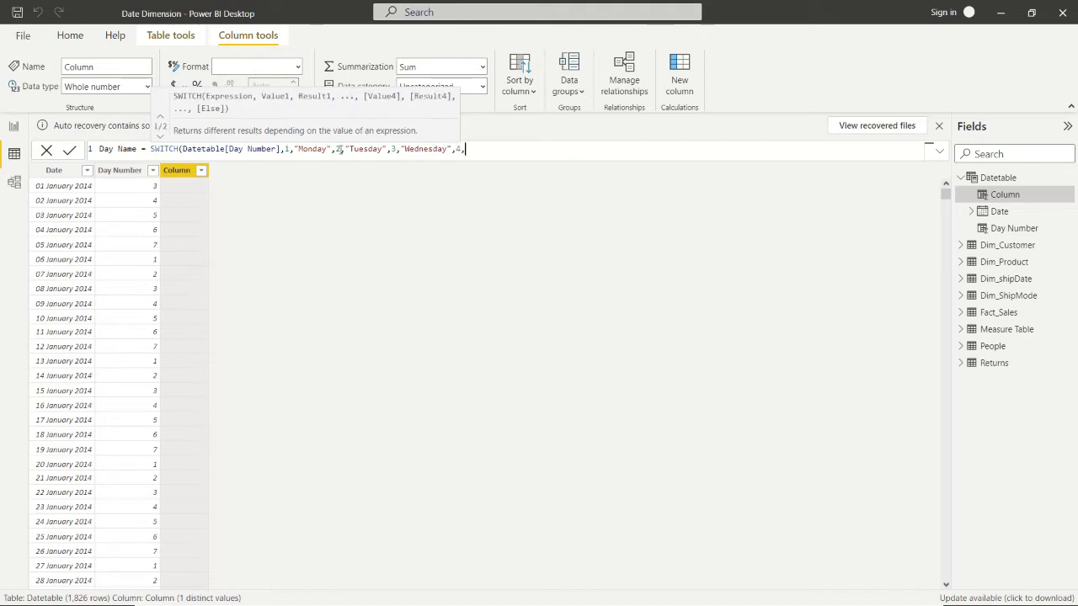
pyautogui.write('"Th')
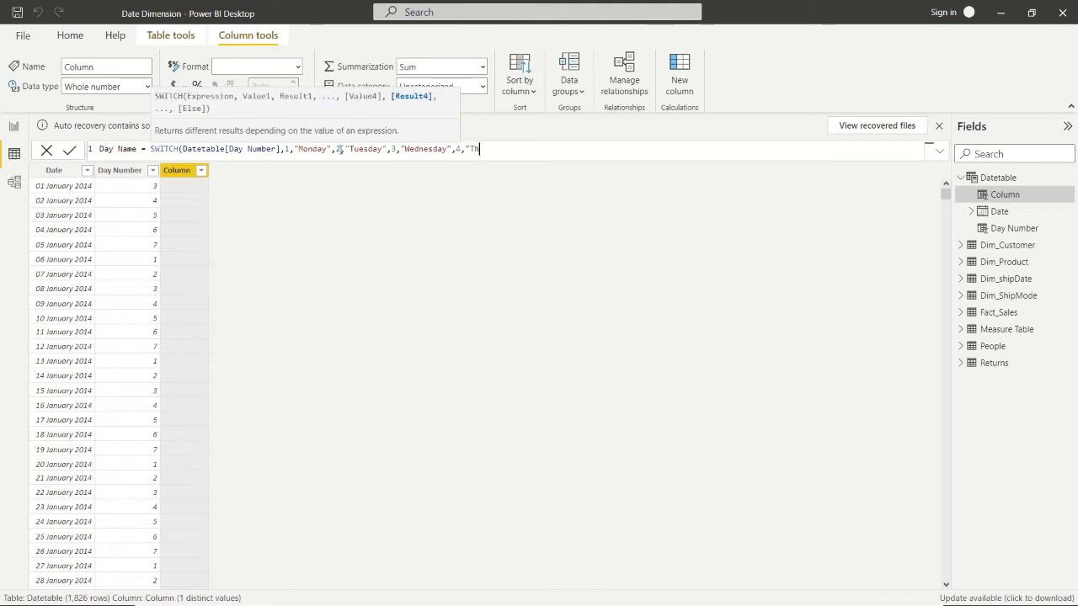
pyautogui.write('ursday",5,"Friday",')
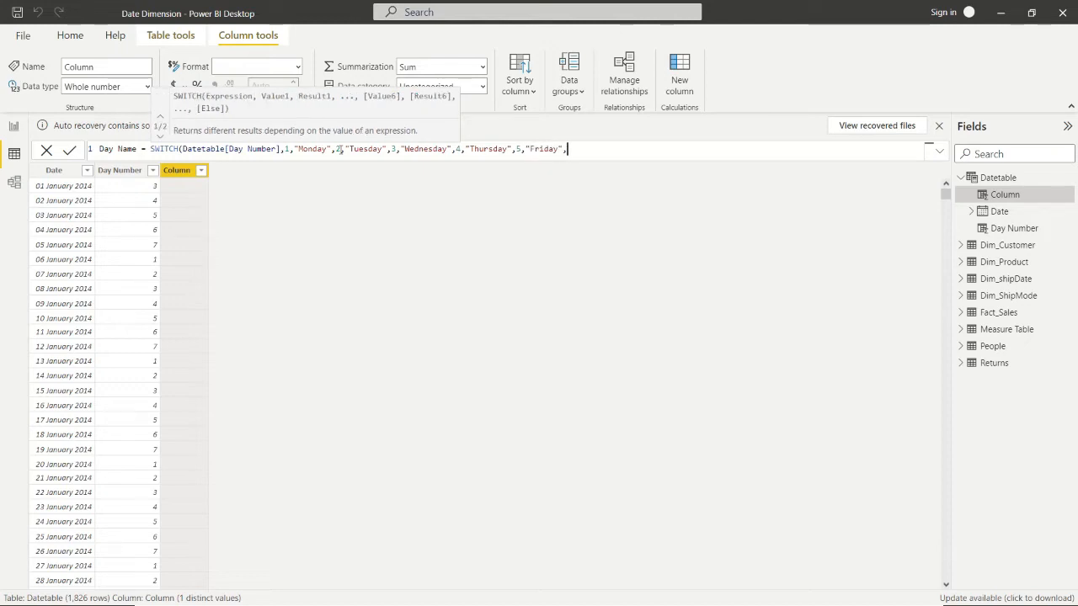
# - Finish the Day Name formula with 6,"Saturday", 7,"Sunday" and the fallback "Wrong", and commit the column
pyautogui.write('6,"')
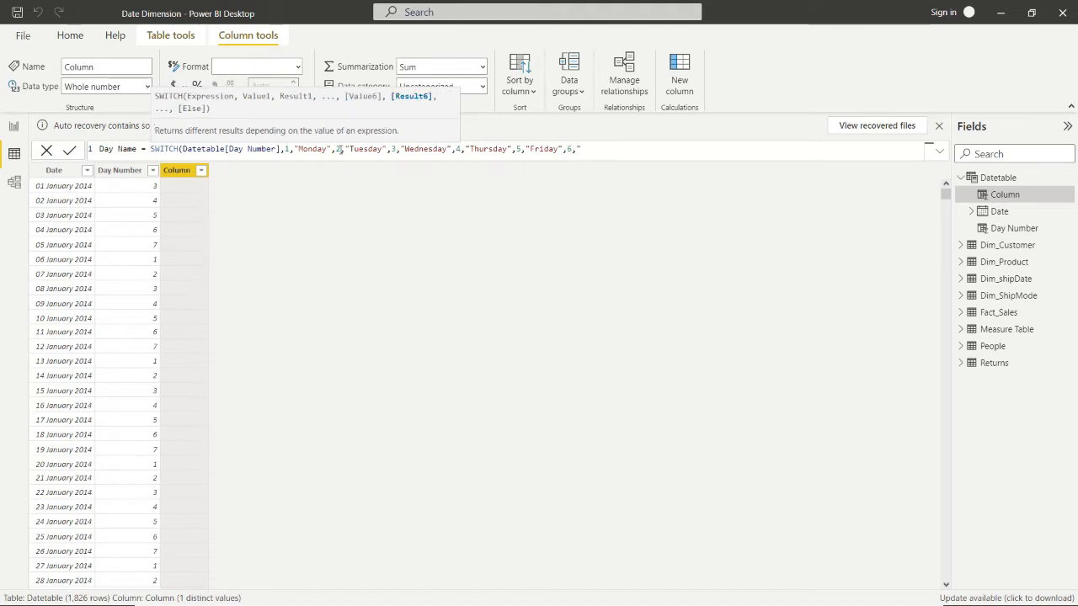
pyautogui.write('Saturday",7')
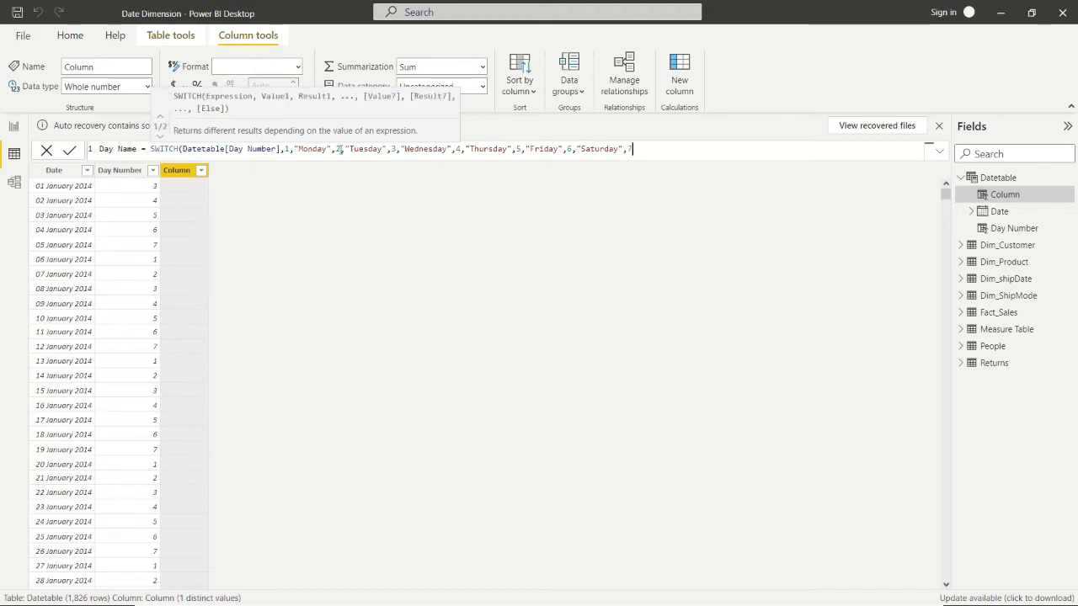
pyautogui.write(',"')
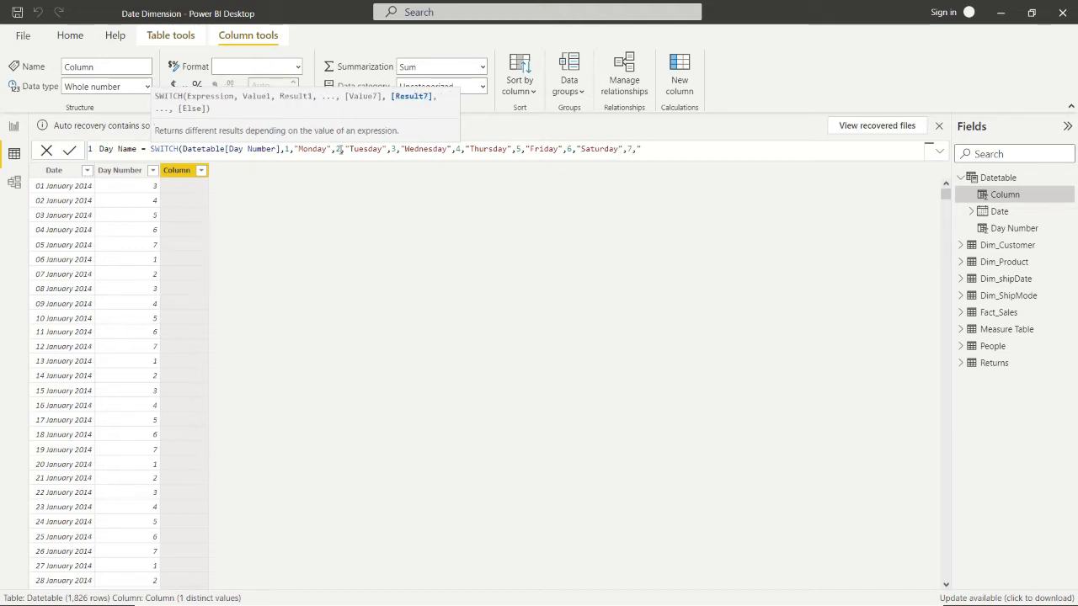
pyautogui.write('Sunday",')
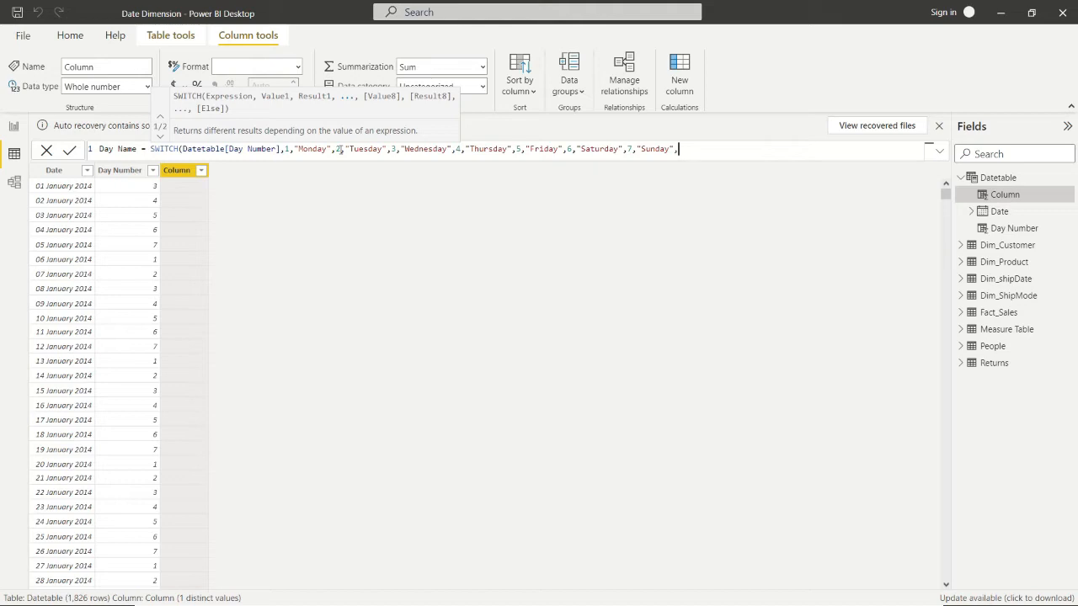
pyautogui.write('"Wrong"')
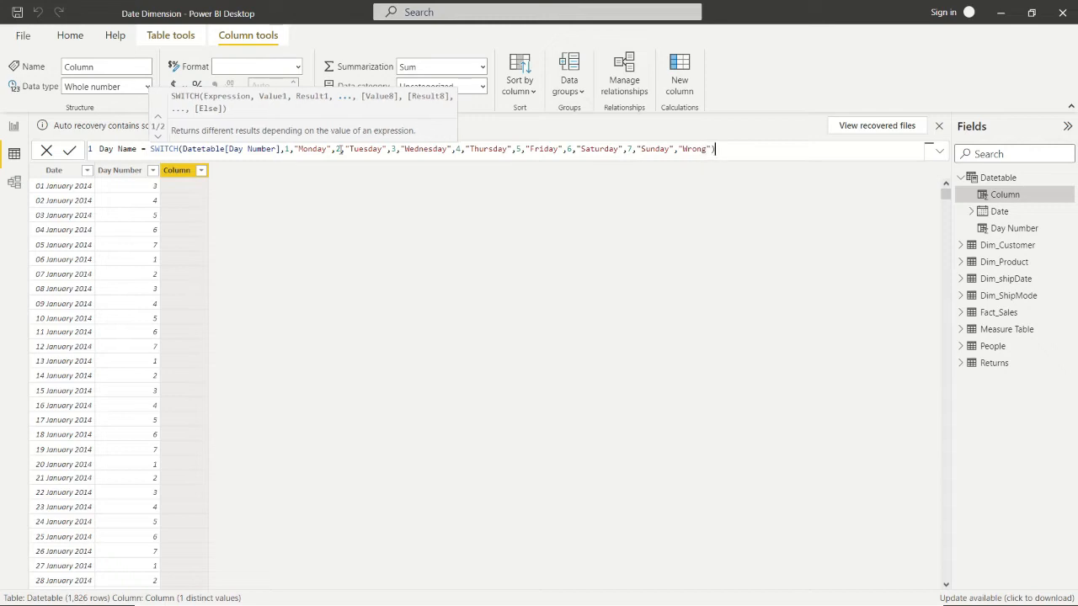
pyautogui.write(')')
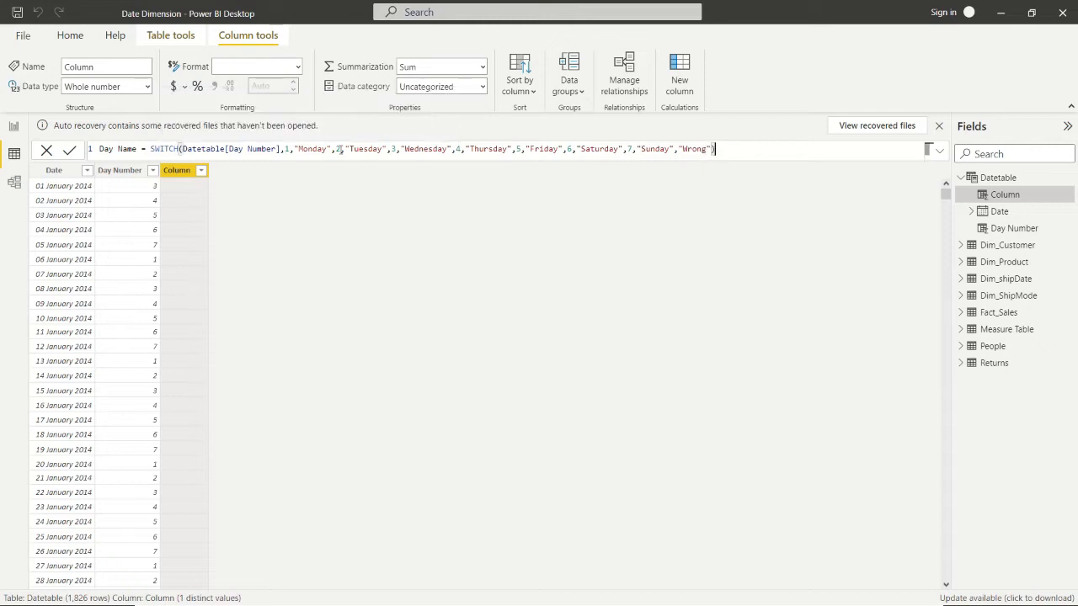
pyautogui.click(68, 155)
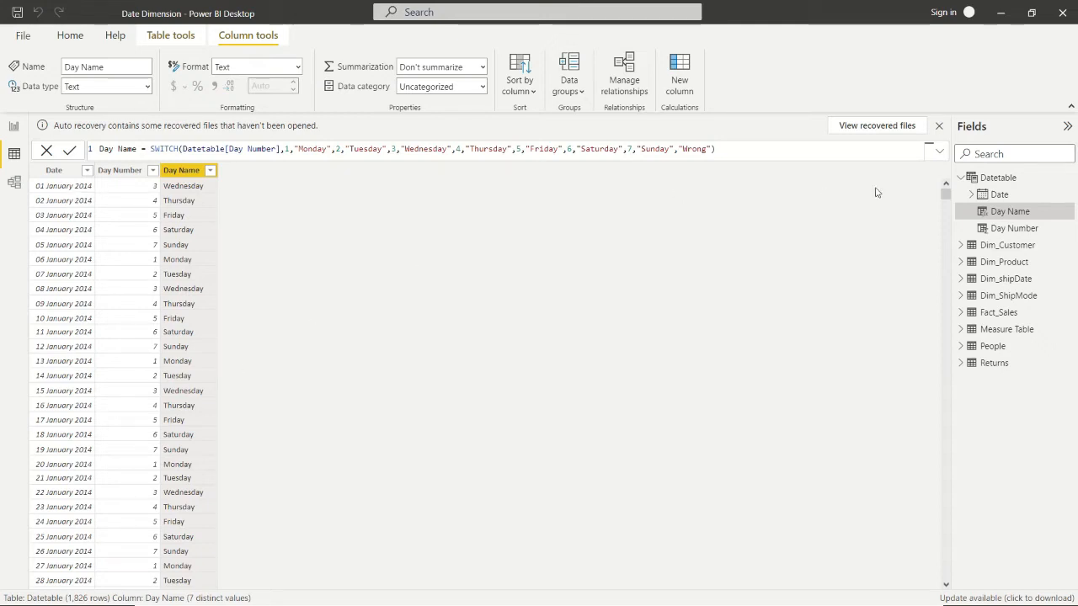
# - Start a new calculated column in Datetable with the formula Expiry Date = EDATE(, leaving its arguments open
pyautogui.click(994, 177)
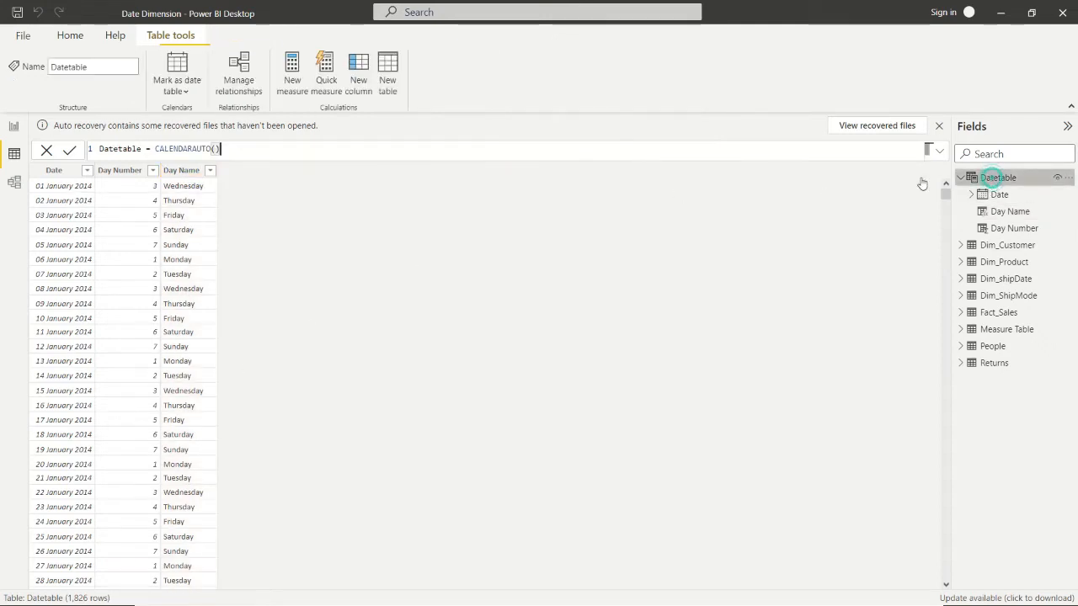
pyautogui.click(357, 74)
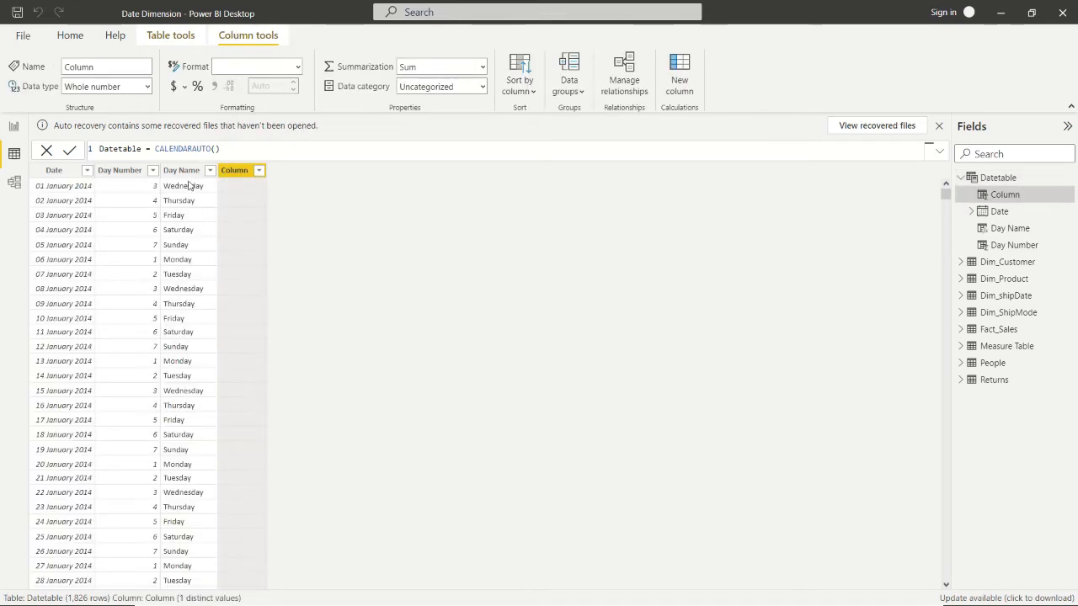
pyautogui.write('Edate')
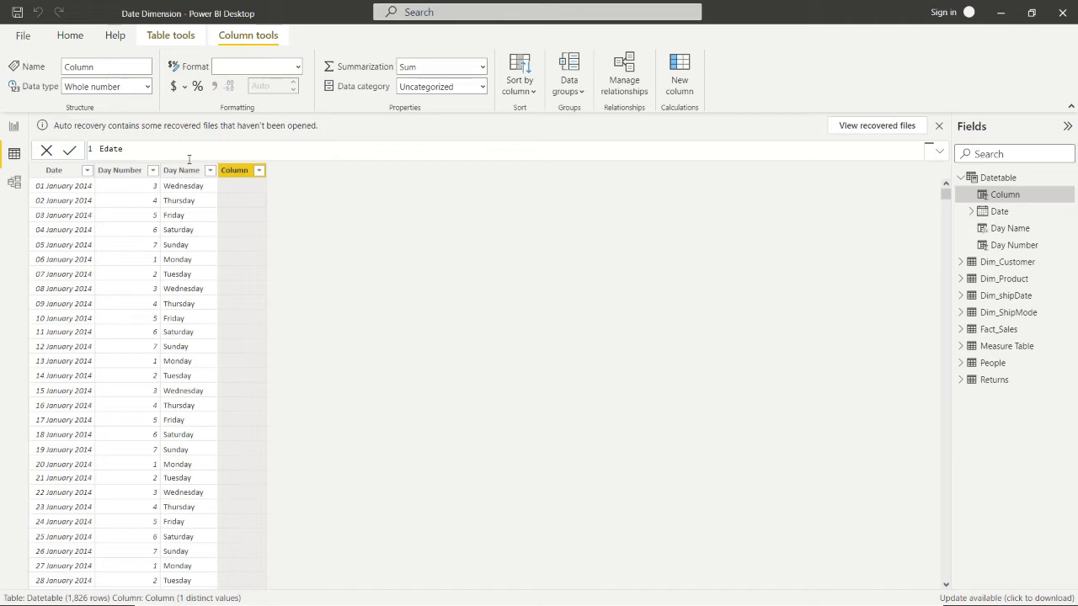
pyautogui.press('BackSpace')
pyautogui.press('BackSpace')
pyautogui.write('xpiry Date = EDATE')
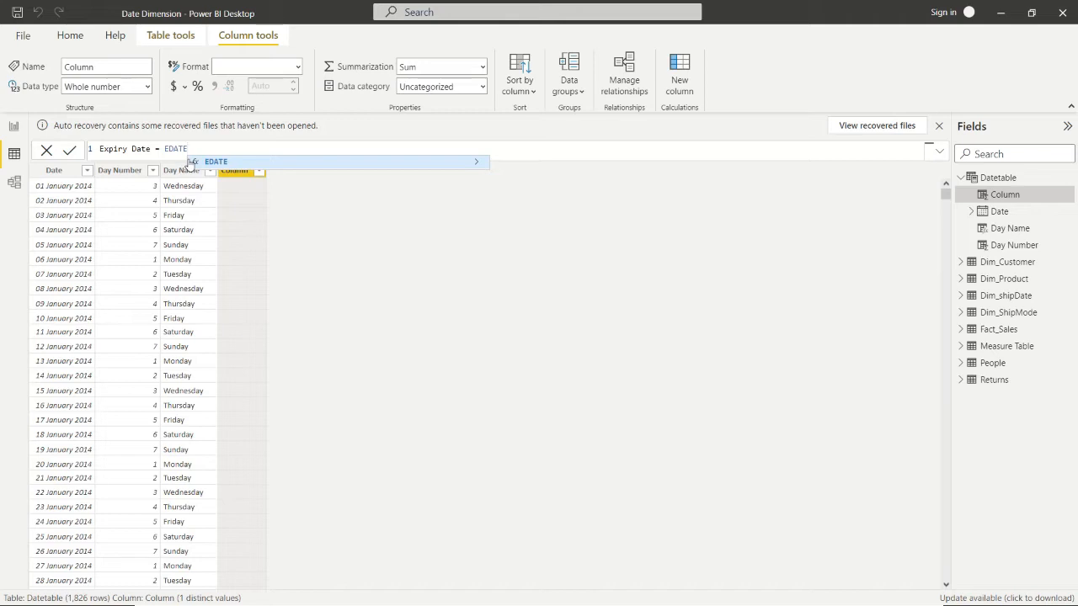
pyautogui.write('(')
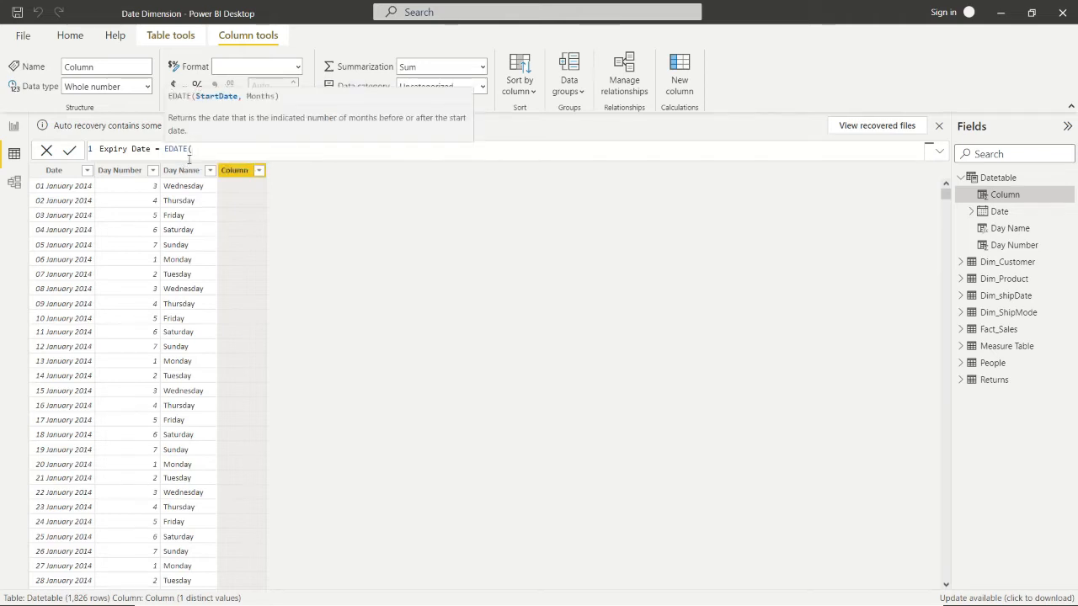
# - Complete the EDATE arguments with Datetable[Date] as start date and 8 months, and commit the Expiry Date column
pyautogui.write('s')
pyautogui.press('BackSpace')
pyautogui.write('d')
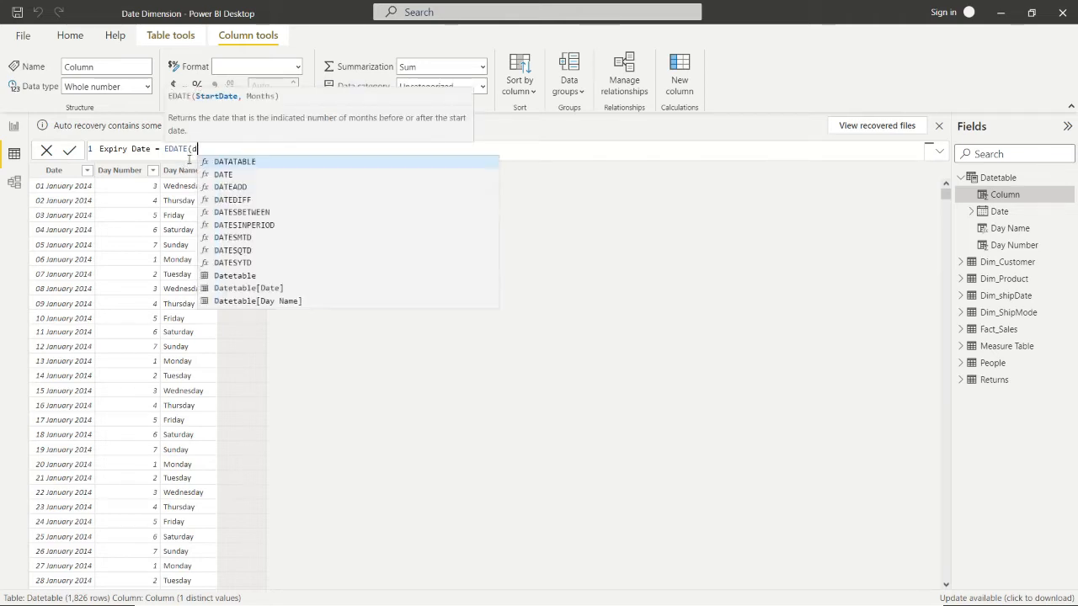
pyautogui.write('ATETA')
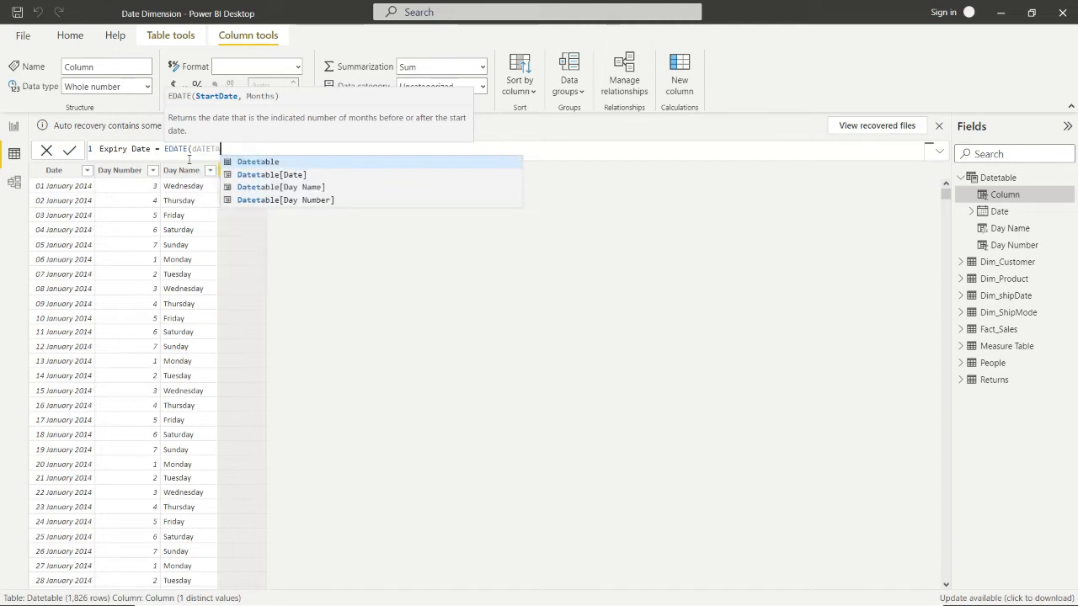
pyautogui.click(257, 174)
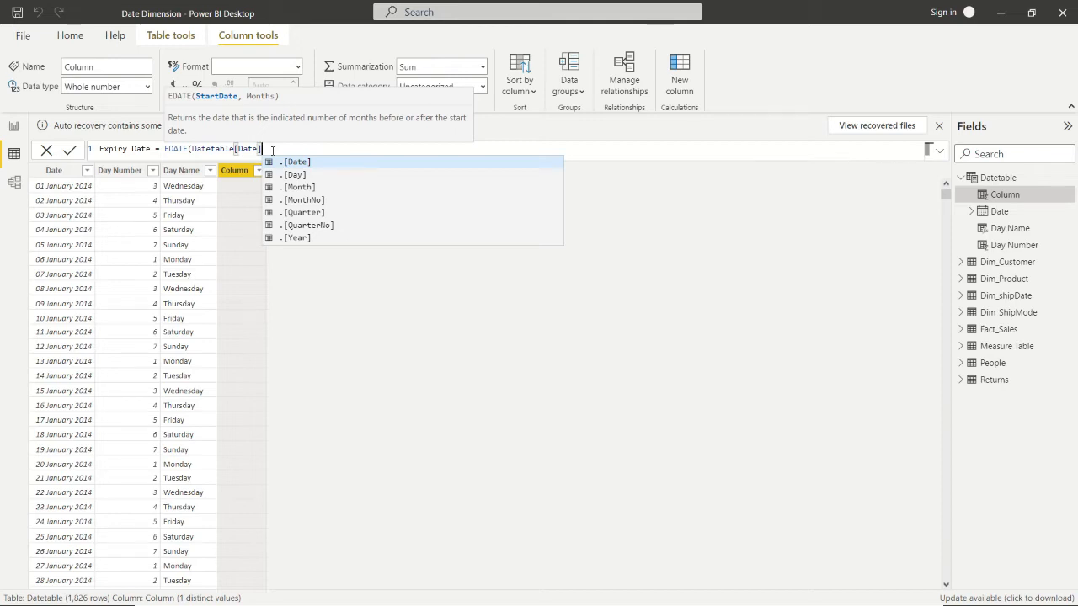
pyautogui.write(',6')
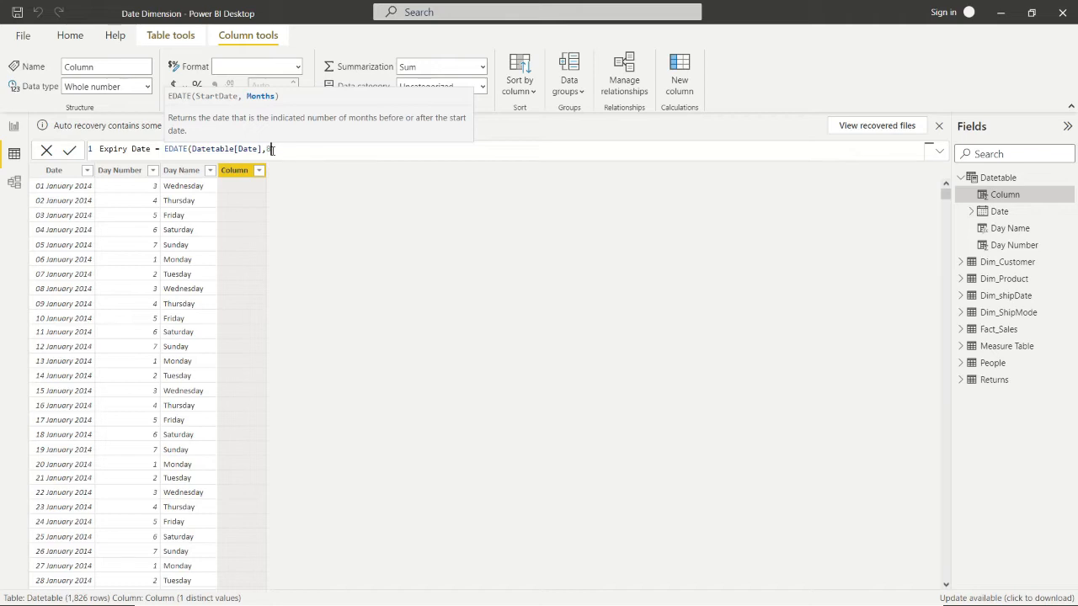
pyautogui.write(')')
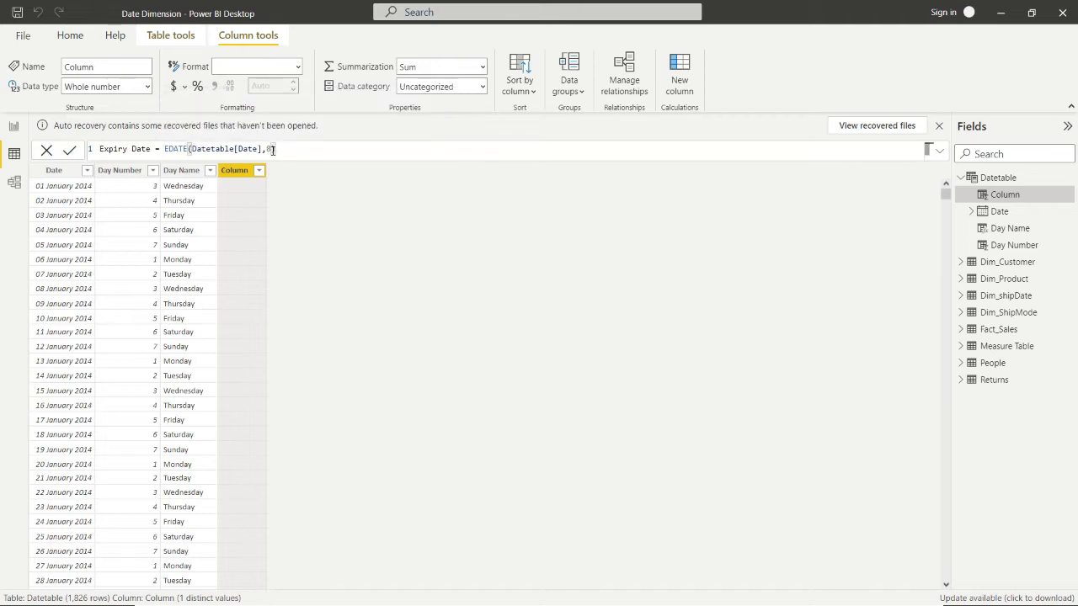
pyautogui.click(72, 150)
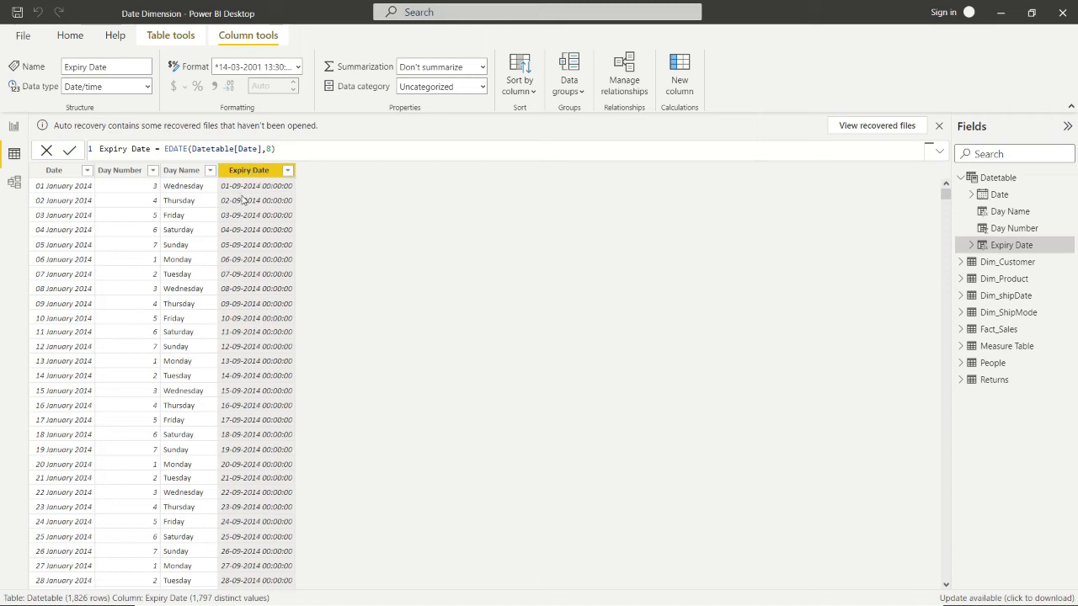
# - Change the Expiry Date column's data type to Date and compare its values with the Date column
pyautogui.click(148, 87)
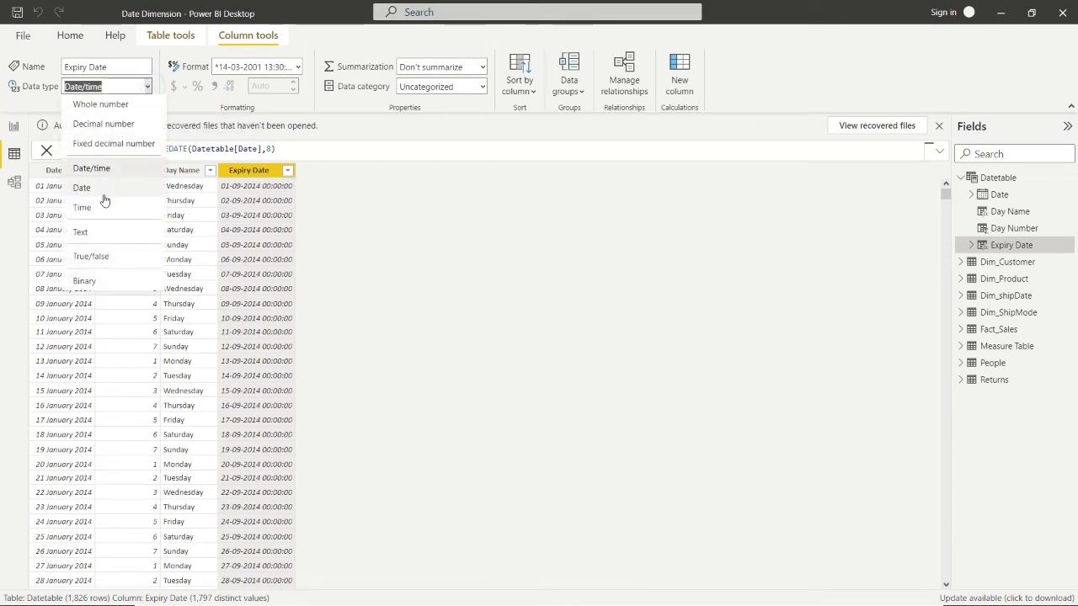
pyautogui.click(93, 169)
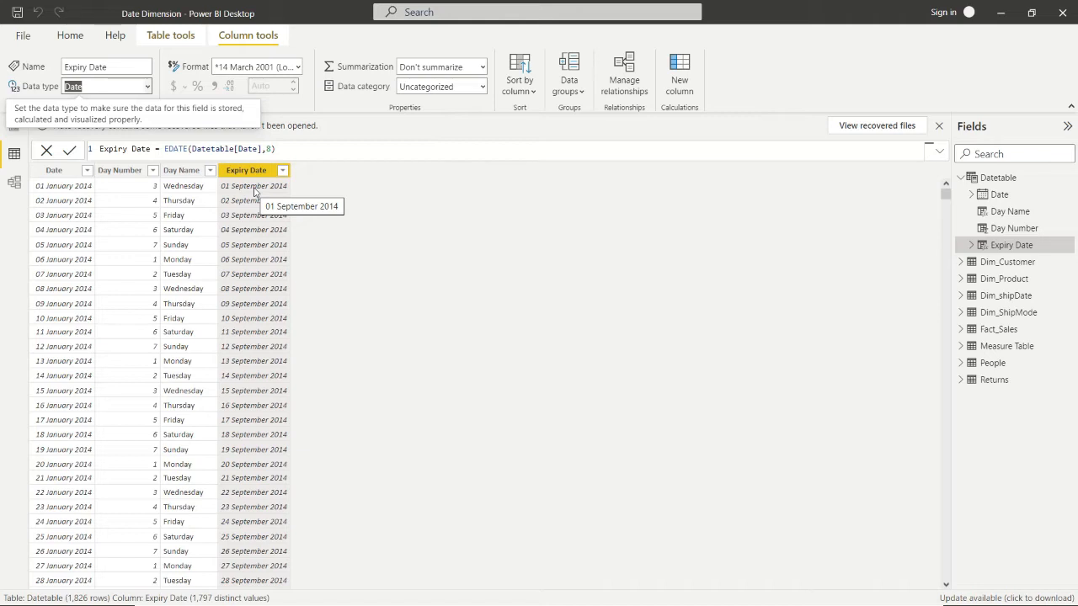
pyautogui.scroll(-4, 74, 380)
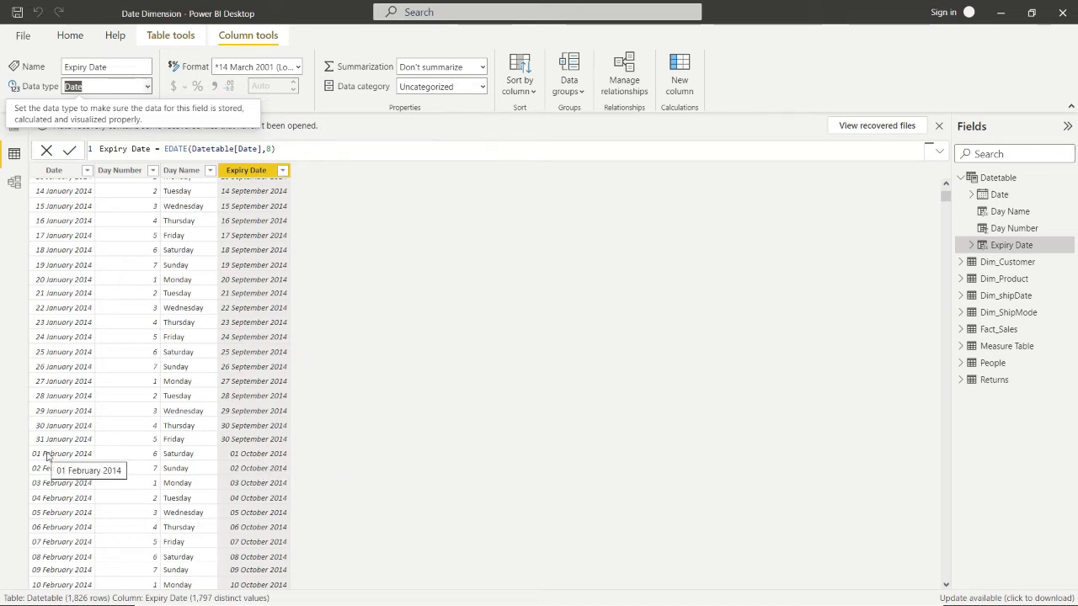
pyautogui.scroll(4, 329, 219)
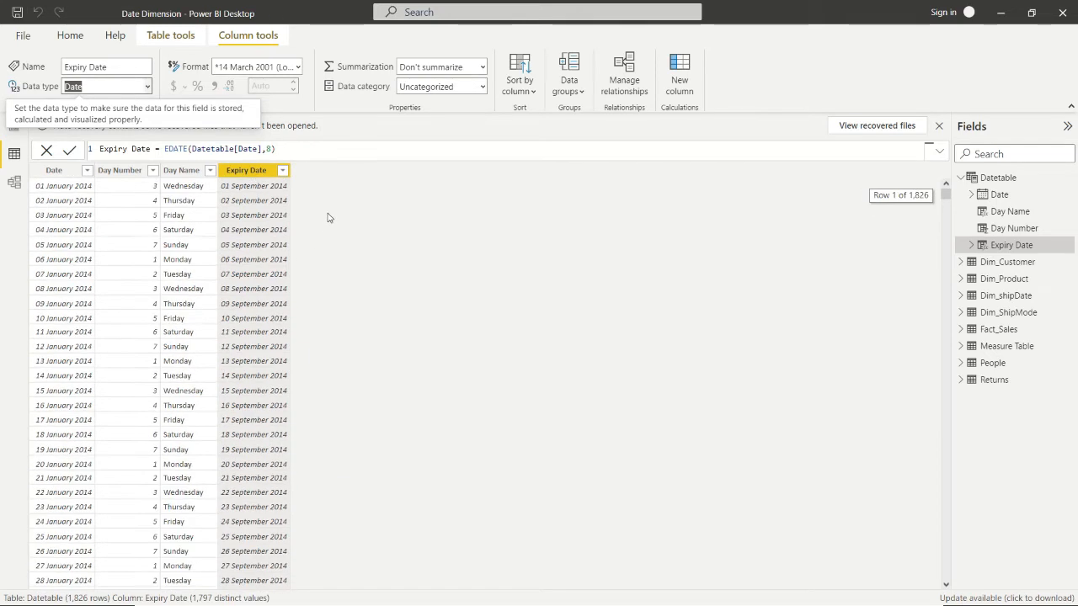
# - Set the months argument of the Expiry Date formula to -1 and commit it
pyautogui.click(271, 148)
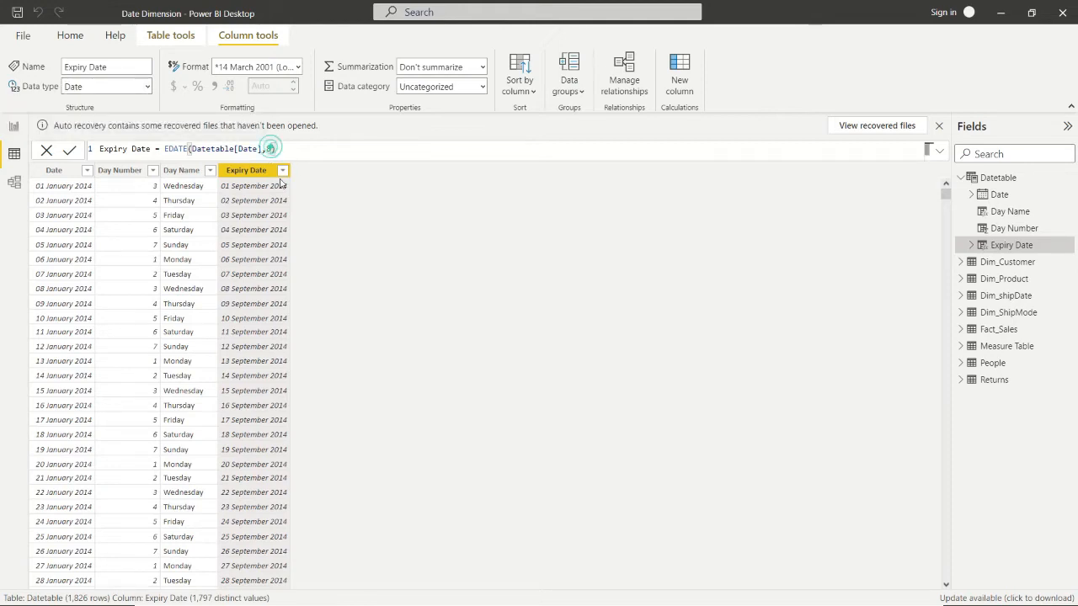
pyautogui.press('BackSpace')
pyautogui.write('-1')
pyautogui.click(69, 149)
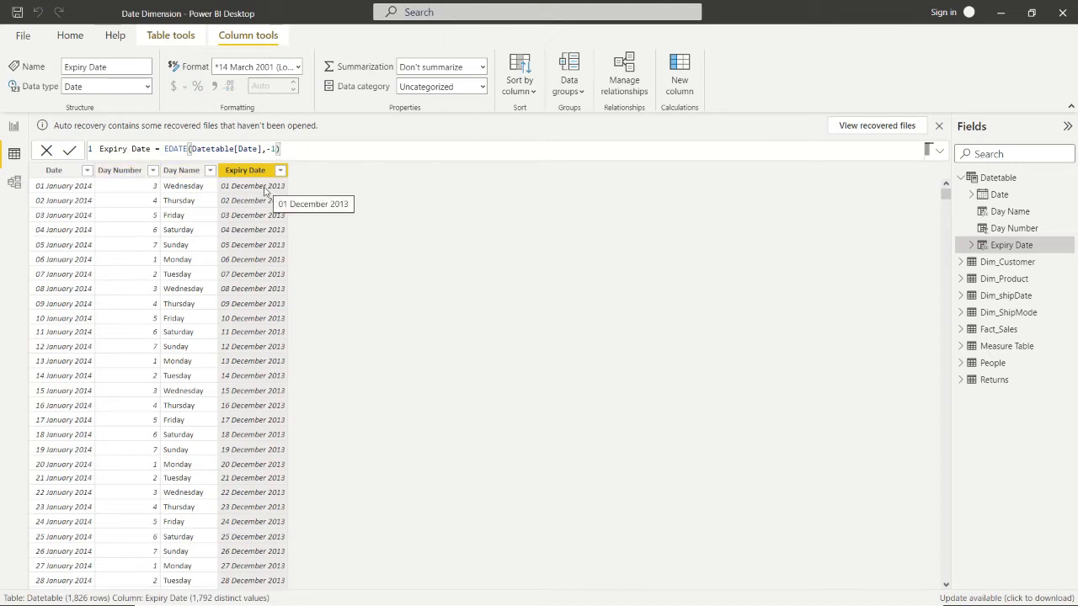
# - Change the Expiry Date formula's month offset to -2 and apply it
pyautogui.click(276, 149)
pyautogui.press('BackSpace')
pyautogui.write('2')
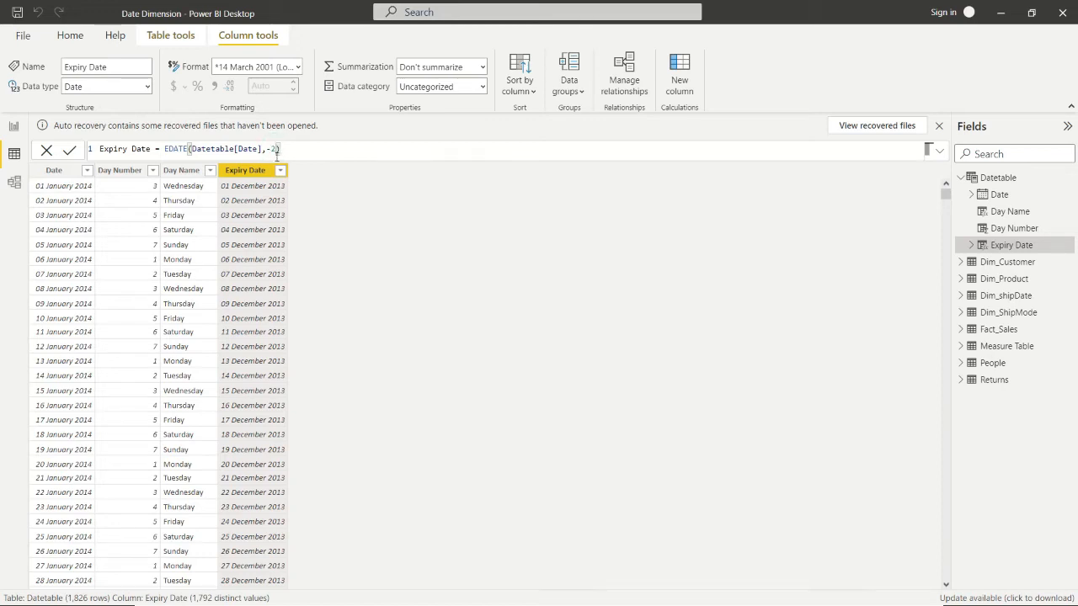
pyautogui.click(70, 151)
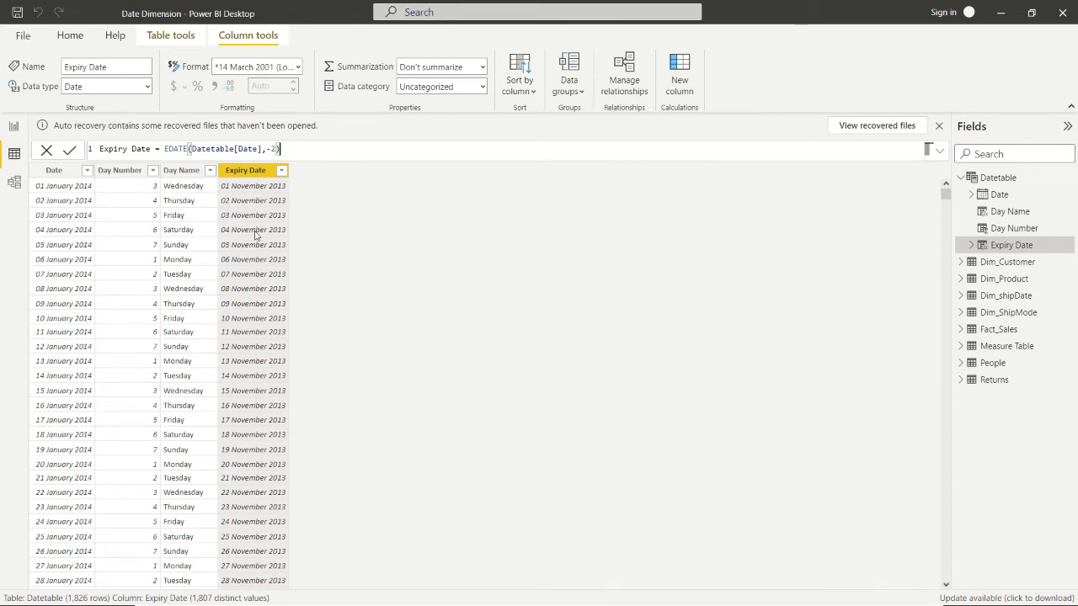
# - Replace the month offset in the Expiry Date formula so it reads EDATE(Datetable[Date],9), and commit it
pyautogui.click(279, 149)
pyautogui.press('BackSpace')
pyautogui.press('BackSpace')
pyautogui.write('3')
pyautogui.click(70, 150)
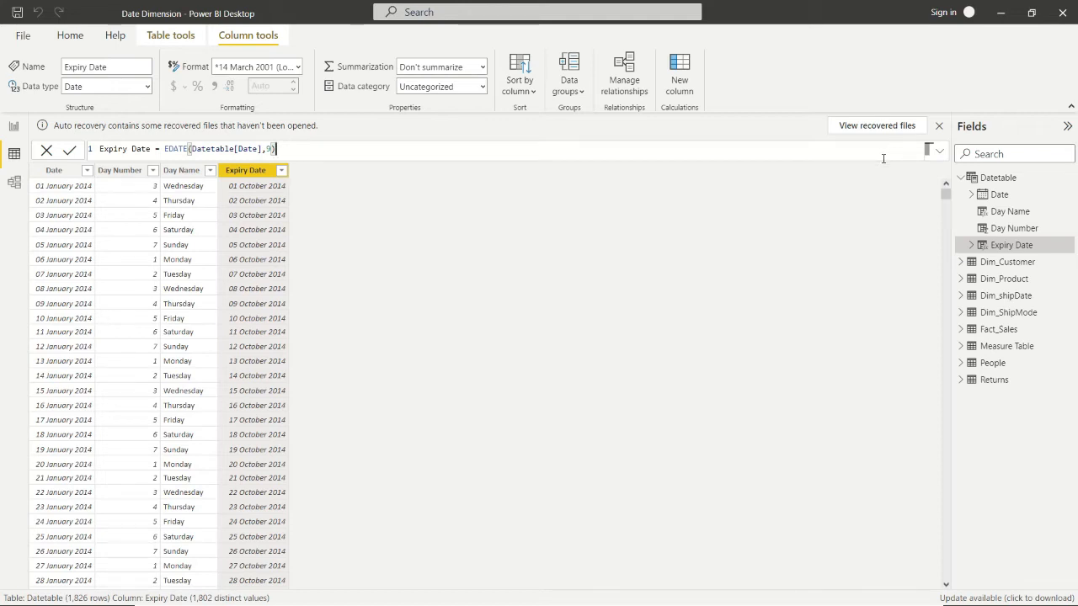
# - Add a calculated column to Datetable and begin its formula as Renewal Date = EOMONTH
pyautogui.click(993, 178)
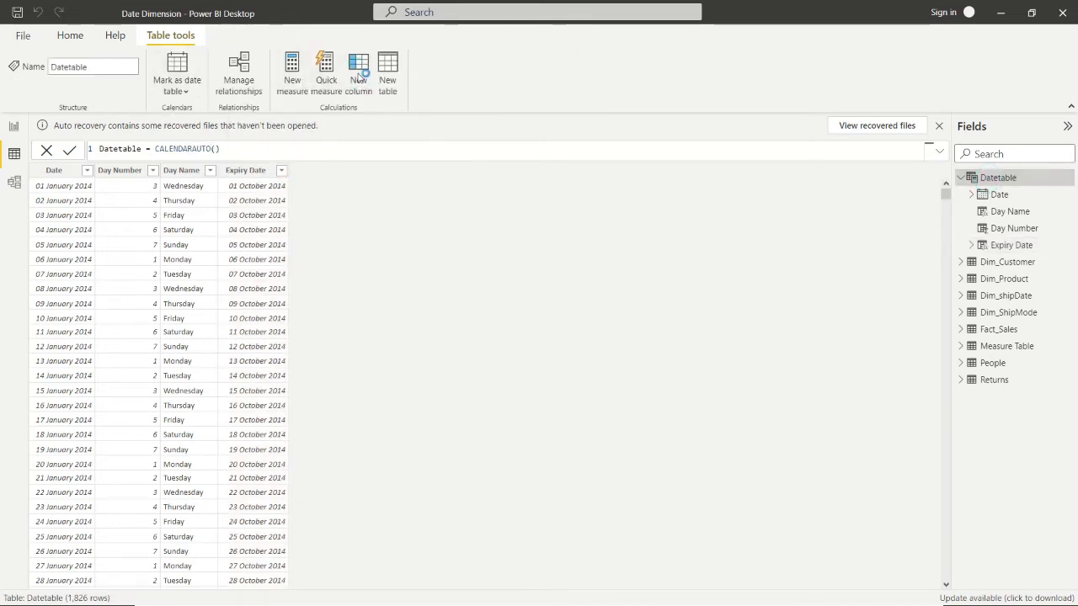
pyautogui.click(358, 75)
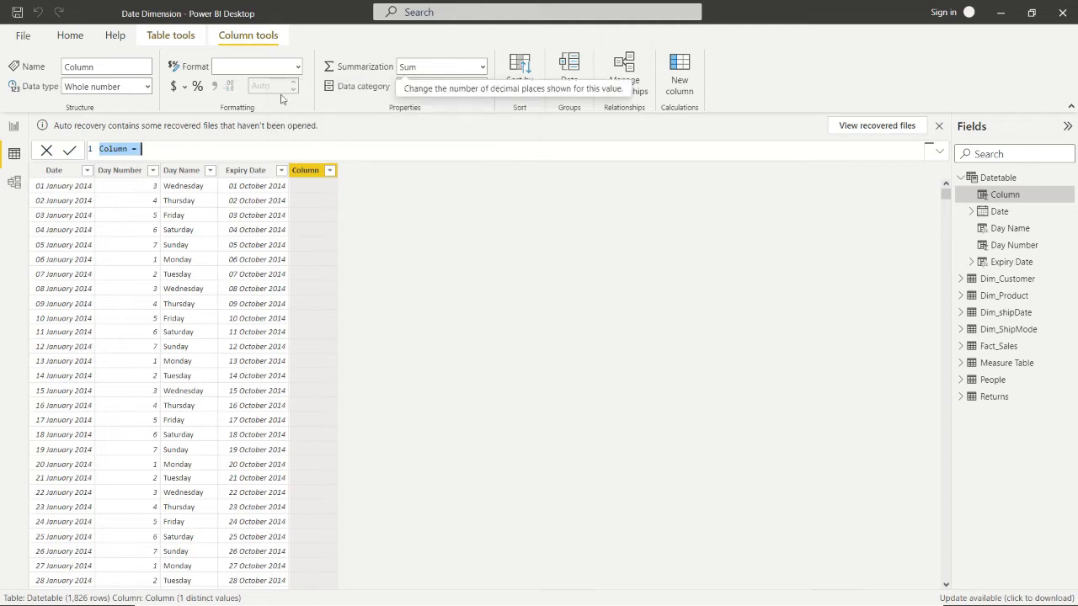
pyautogui.write('R')
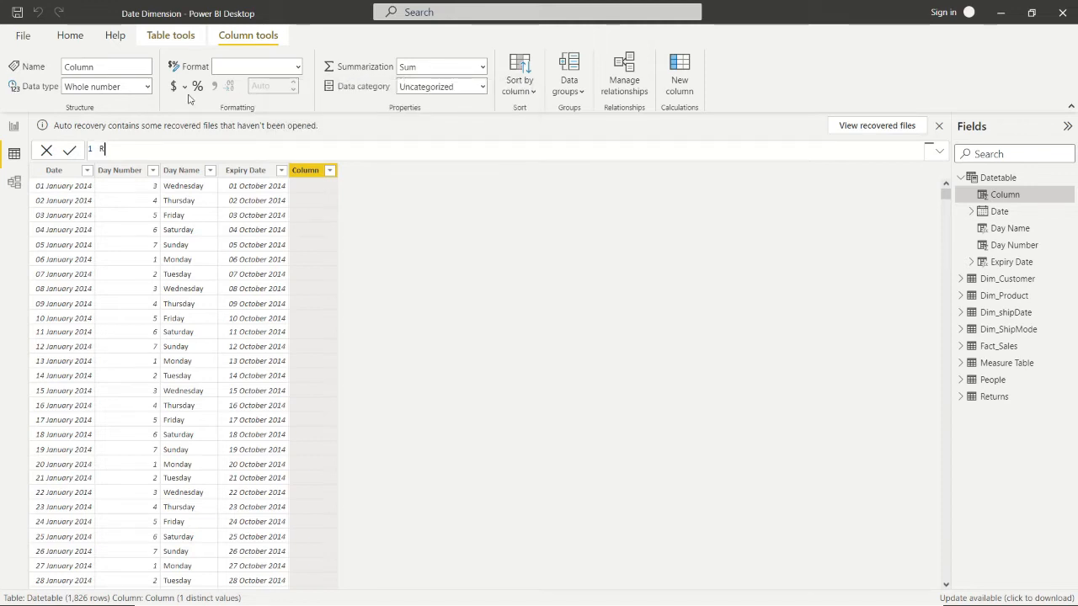
pyautogui.write('enewal')
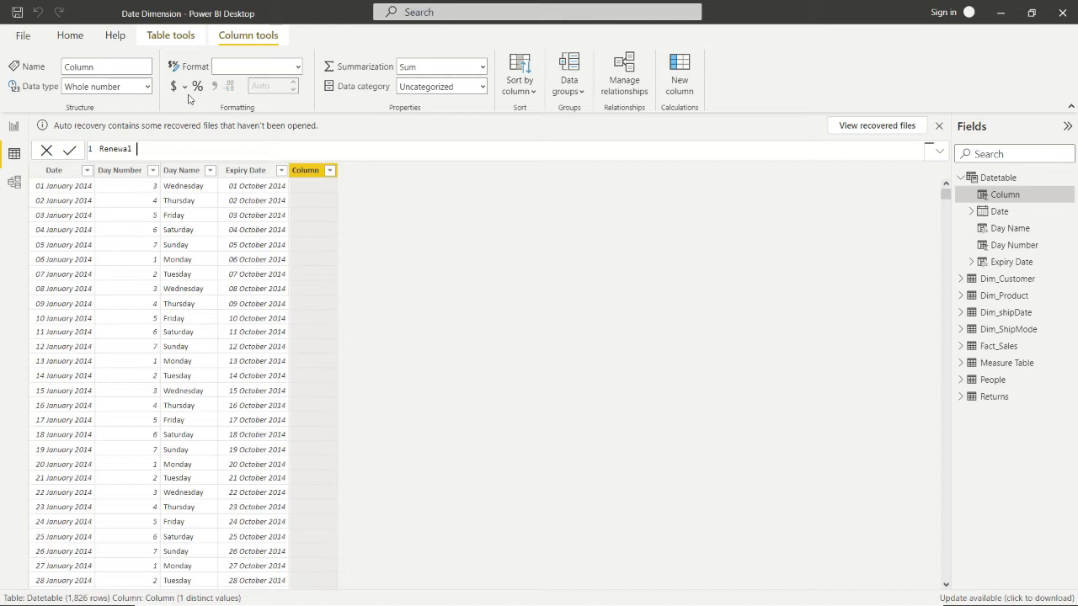
pyautogui.write(' Date = EOMONTH')
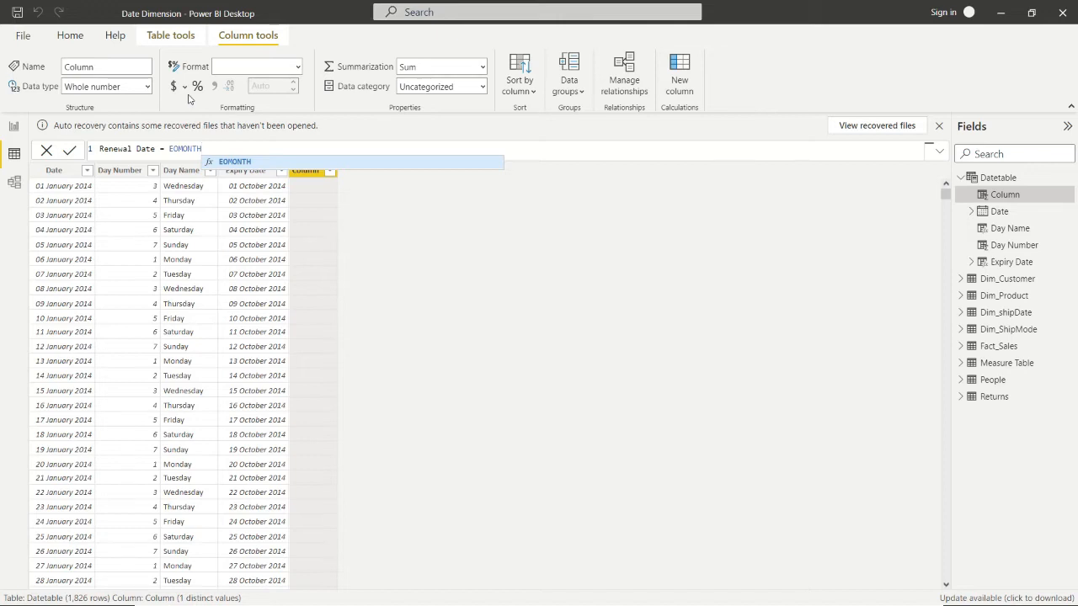
# - Complete the Renewal Date formula as EOMONTH(Datetable[Date],10) and commit it
pyautogui.write('(date')
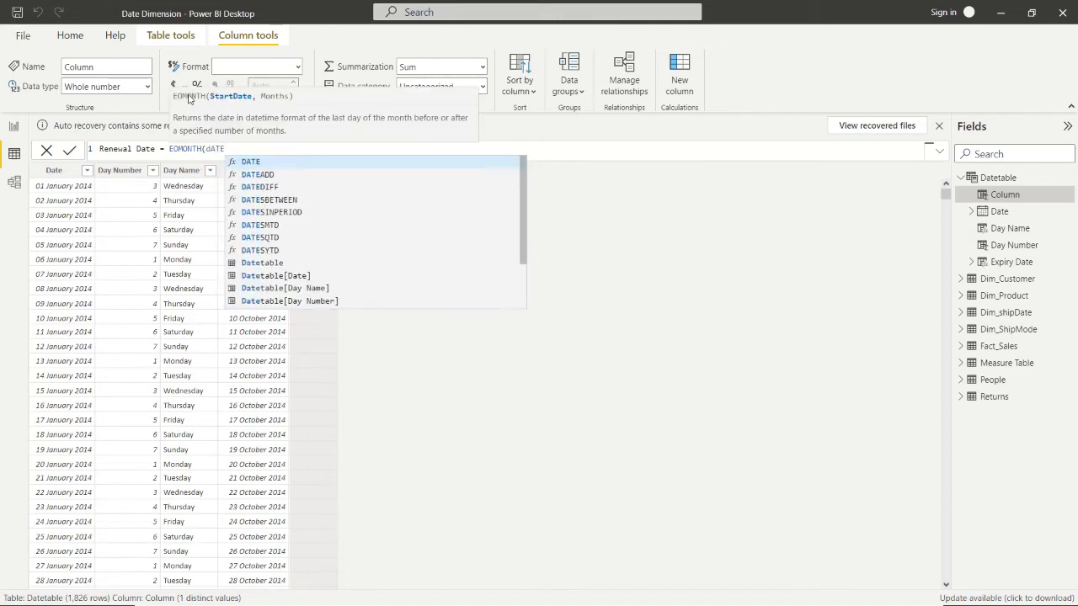
pyautogui.press('BackSpace')
pyautogui.press('BackSpace')
pyautogui.press('BackSpace')
pyautogui.press('BackSpace')
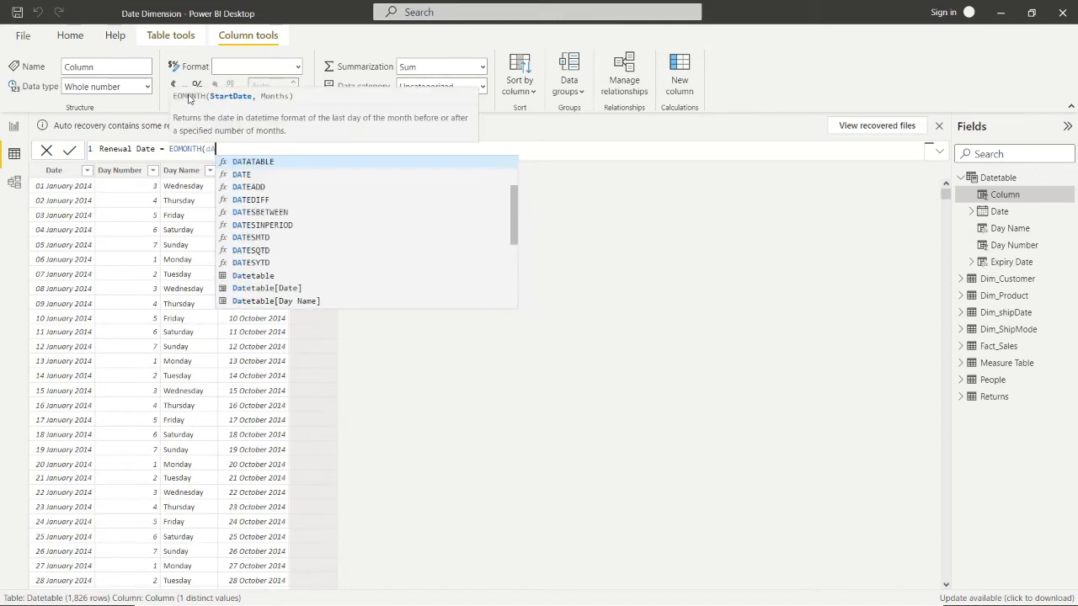
pyautogui.write('Dateta')
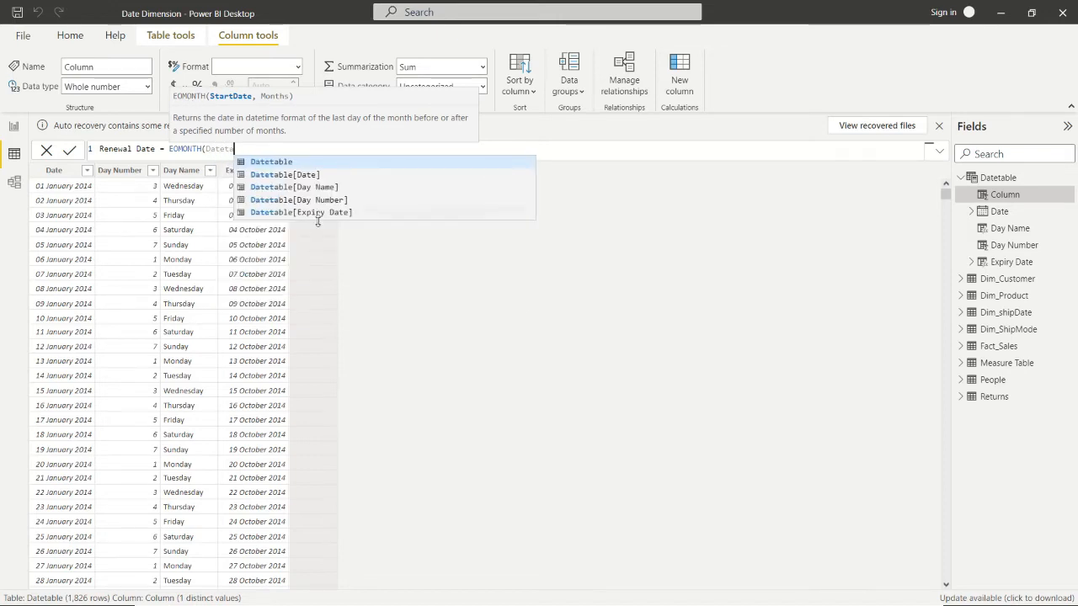
pyautogui.click(290, 175)
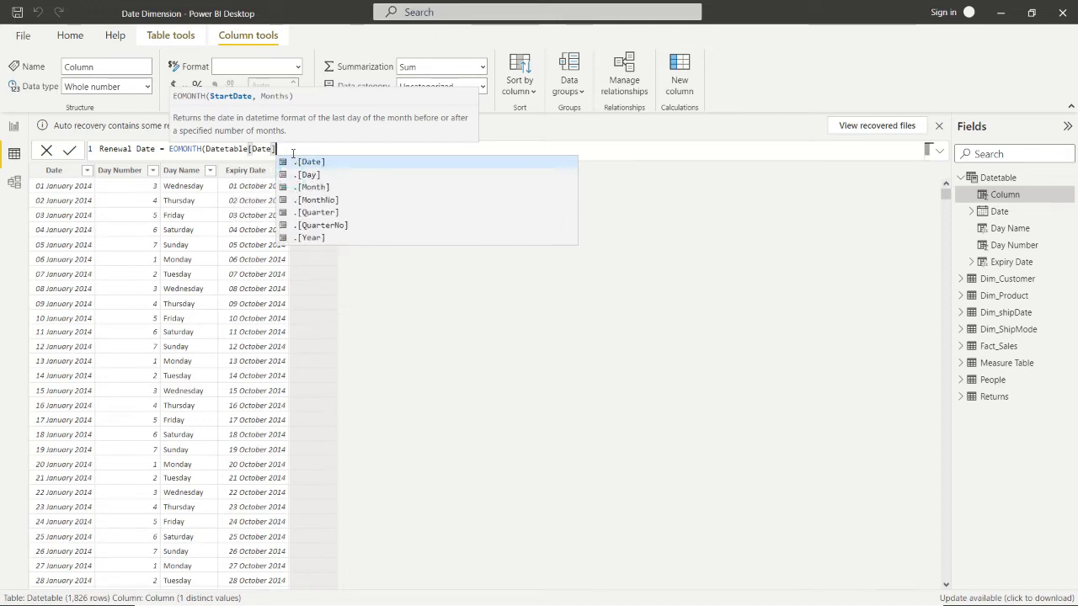
pyautogui.write(',6')
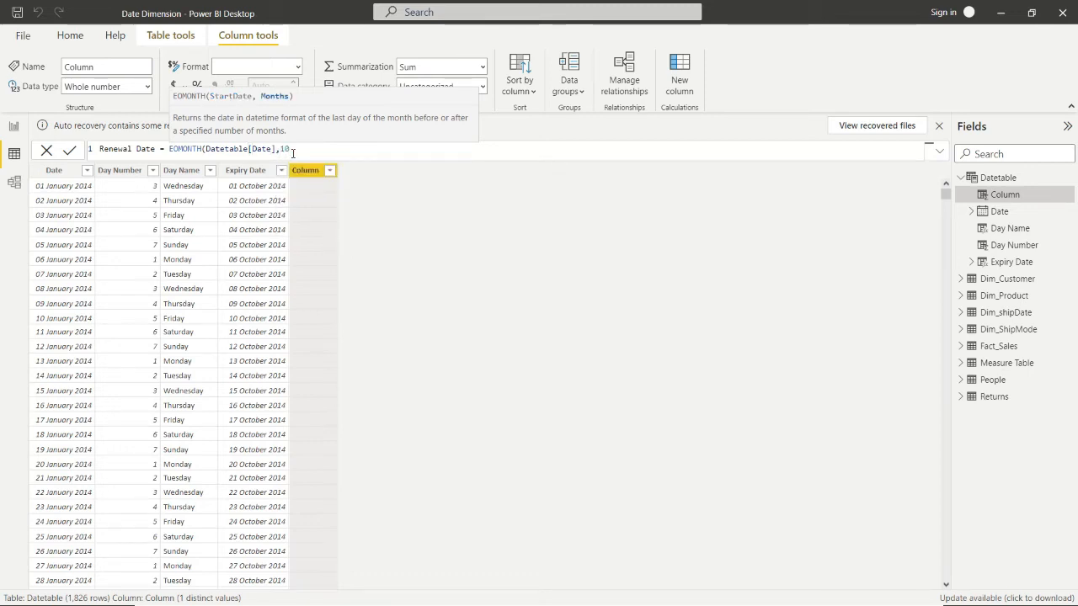
pyautogui.write(')')
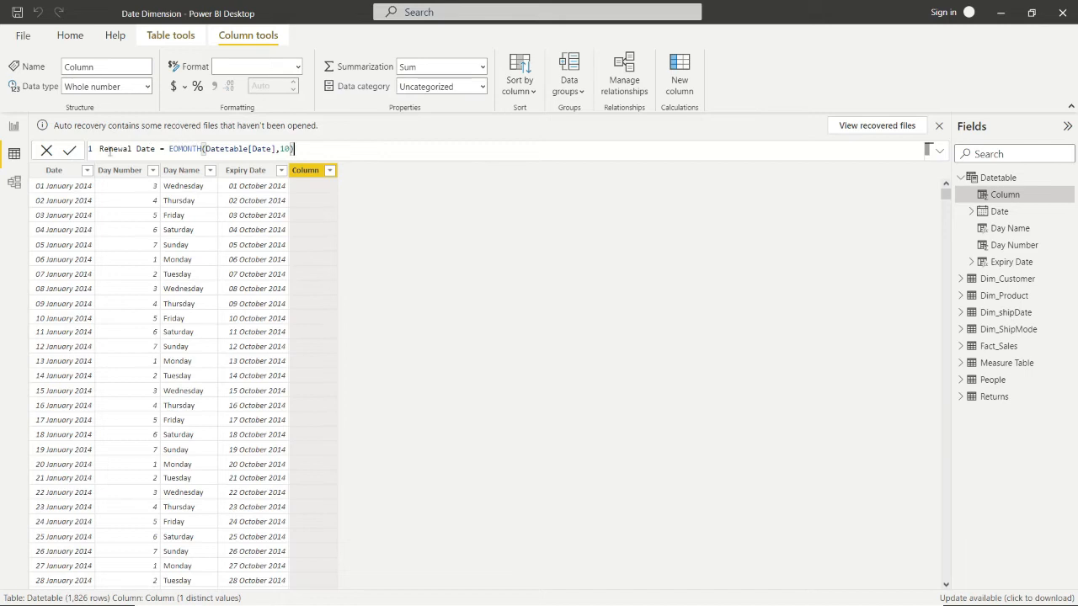
pyautogui.click(68, 151)
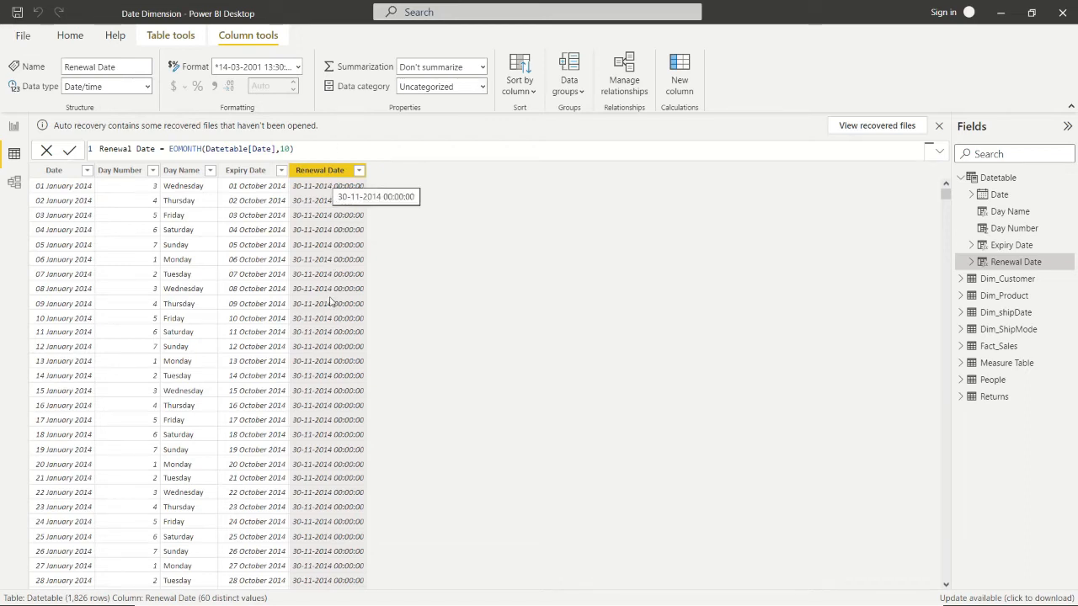
# - Change the Renewal Date column's data type to Date and compare its values with the Date column across several months
pyautogui.click(106, 86)
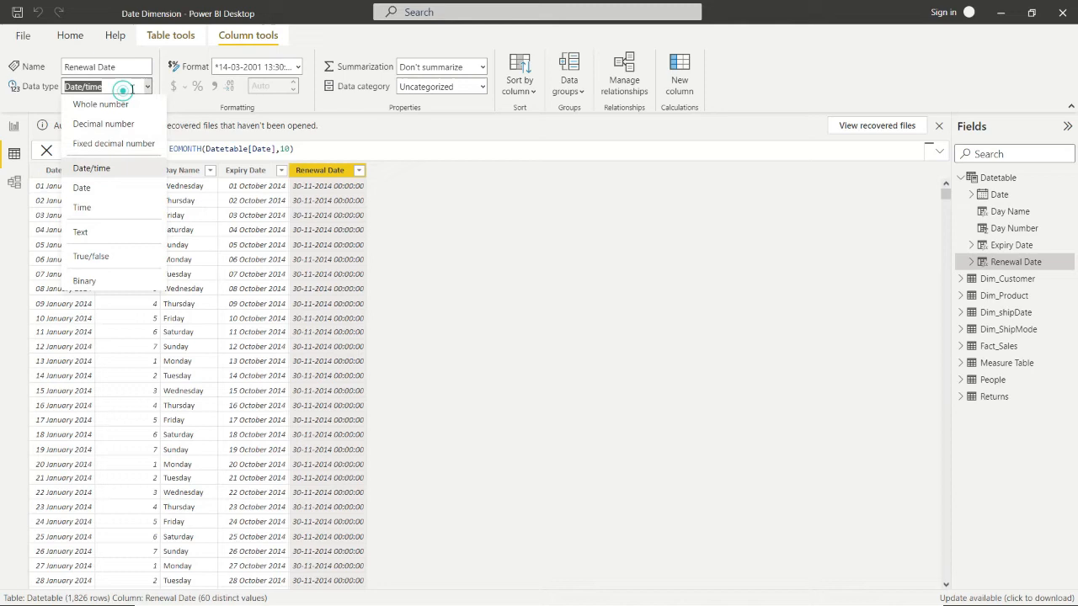
pyautogui.click(82, 187)
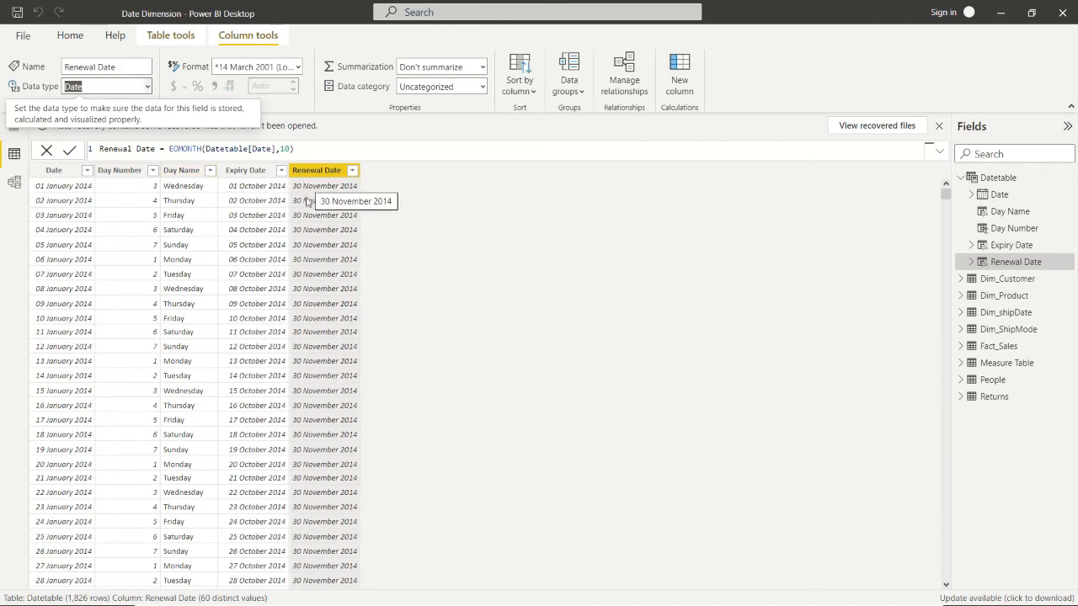
pyautogui.scroll(-1, 69, 305)
pyautogui.scroll(-6, 69, 305)
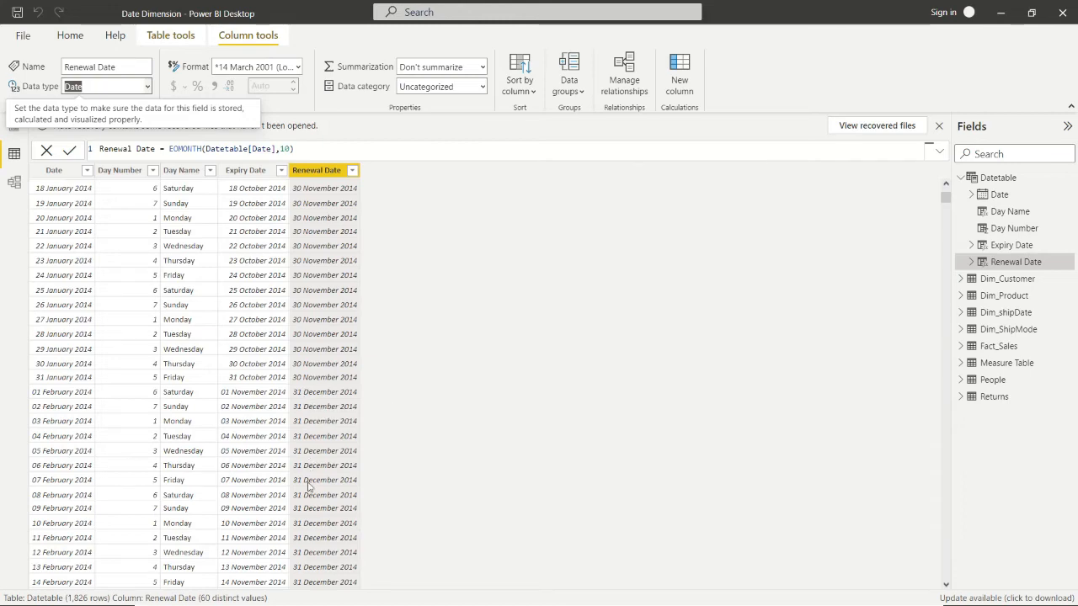
pyautogui.scroll(-8, 307, 493)
pyautogui.scroll(-17, 307, 492)
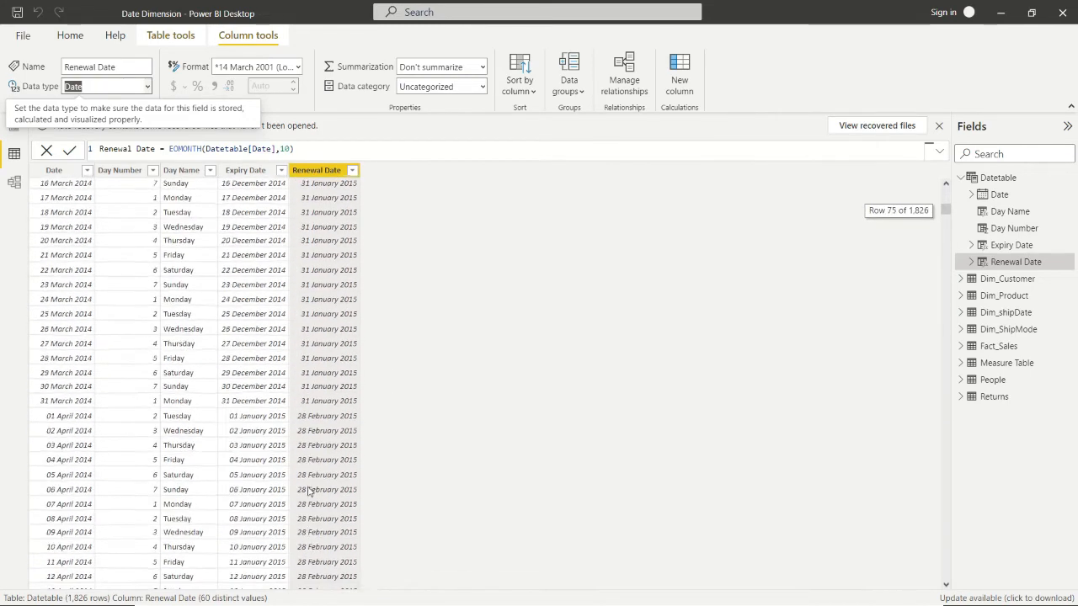
pyautogui.scroll(-3, 308, 493)
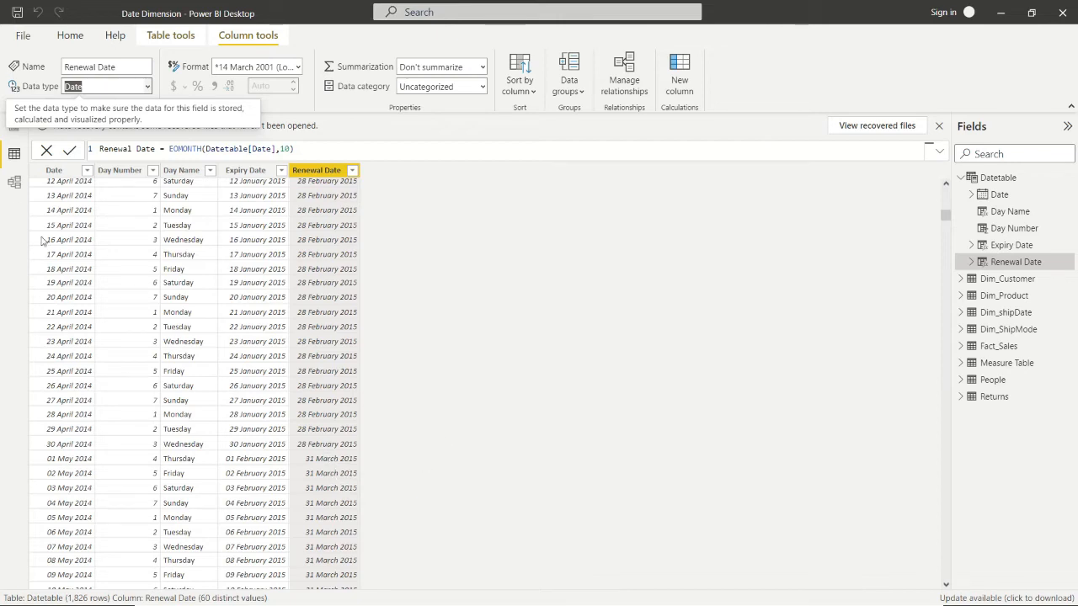
pyautogui.click(12, 135)
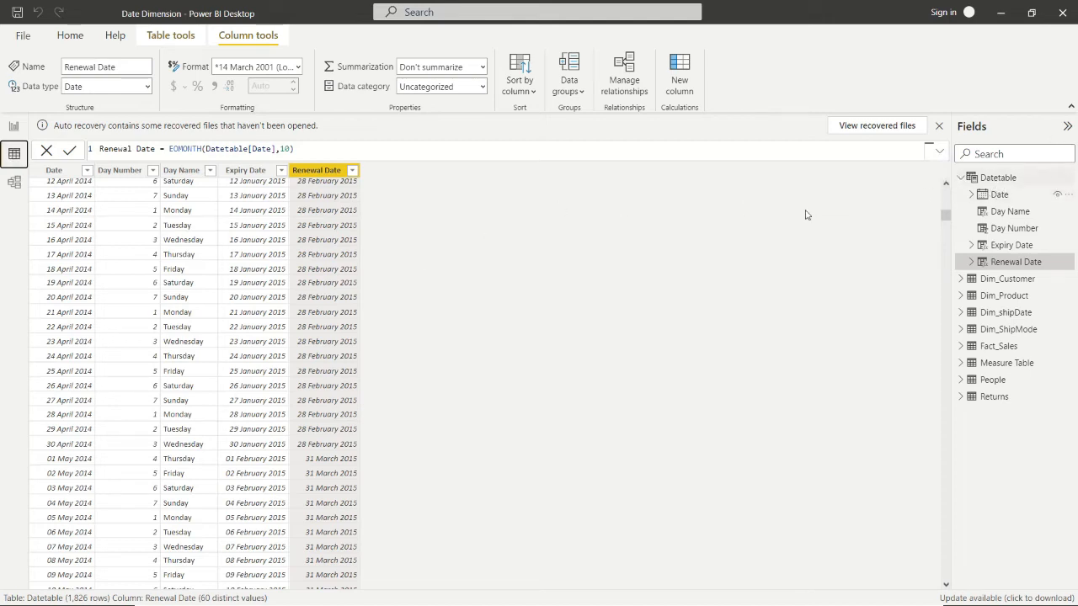
# - Create a measure in Datetable with the formula UTCNOW2 = UTCNOW() and commit it
pyautogui.click(994, 179)
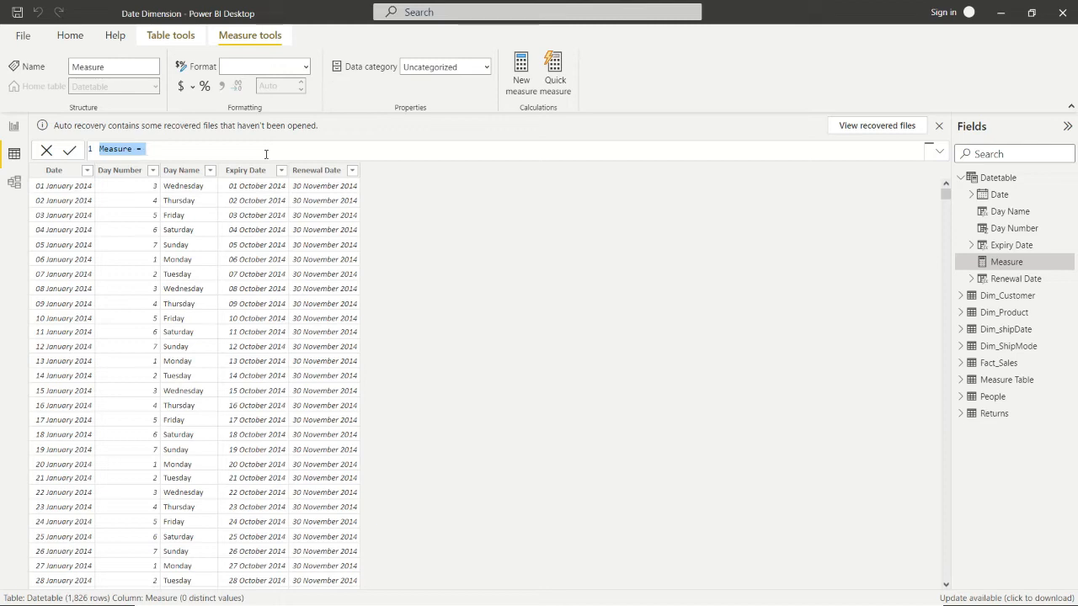
pyautogui.write('UTC')
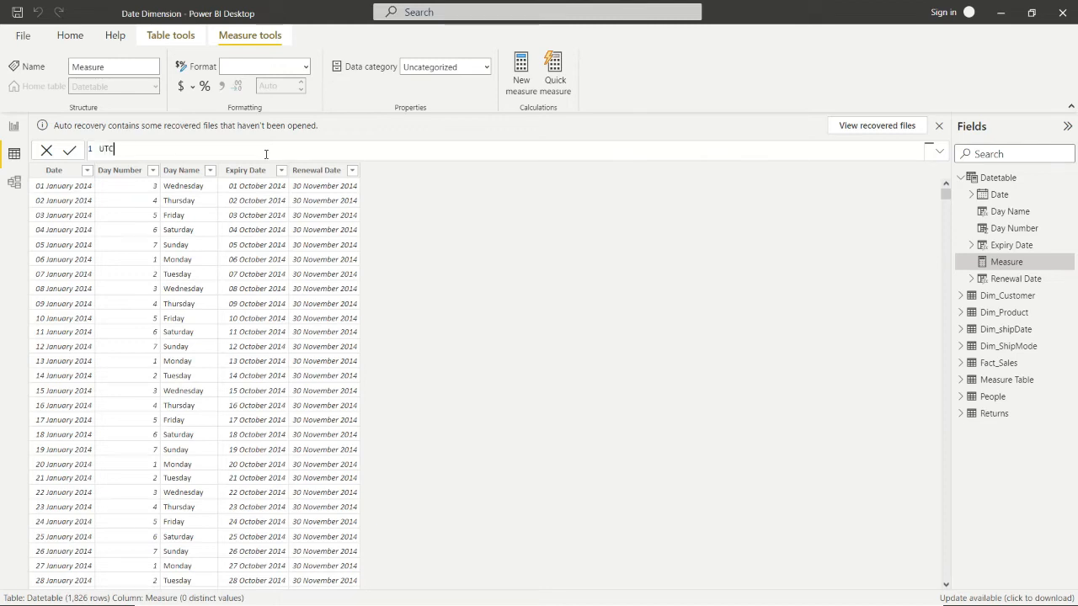
pyautogui.write('NOW2 = UTCNO')
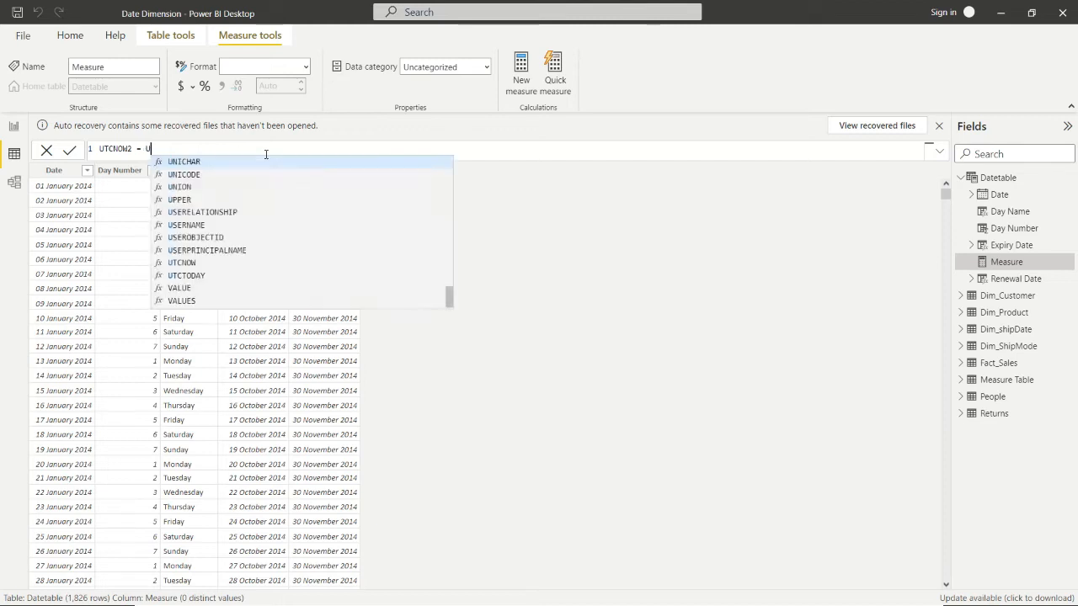
pyautogui.write('W')
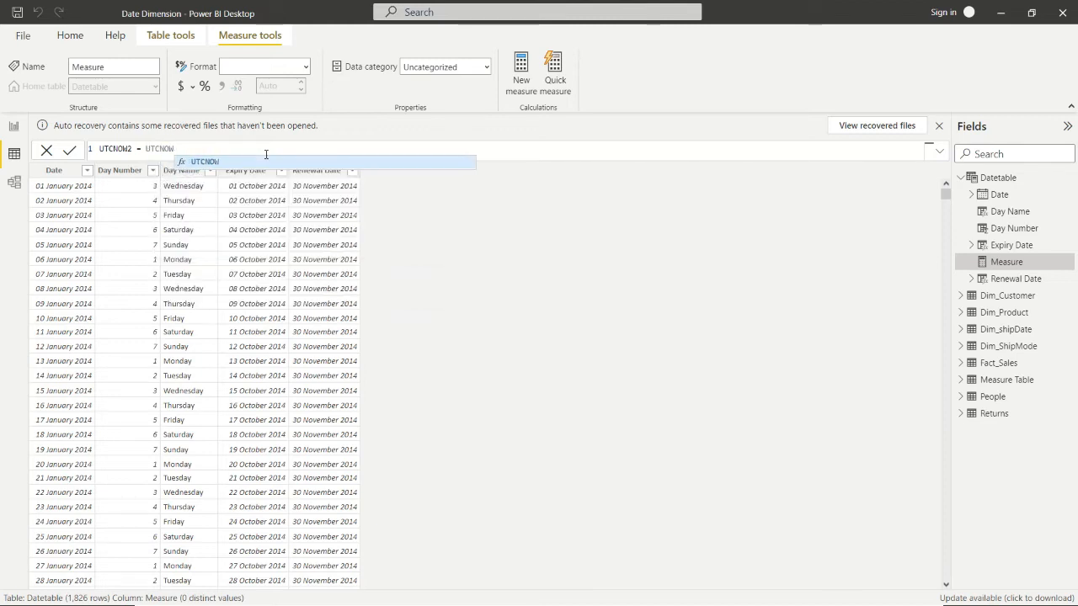
pyautogui.write('()')
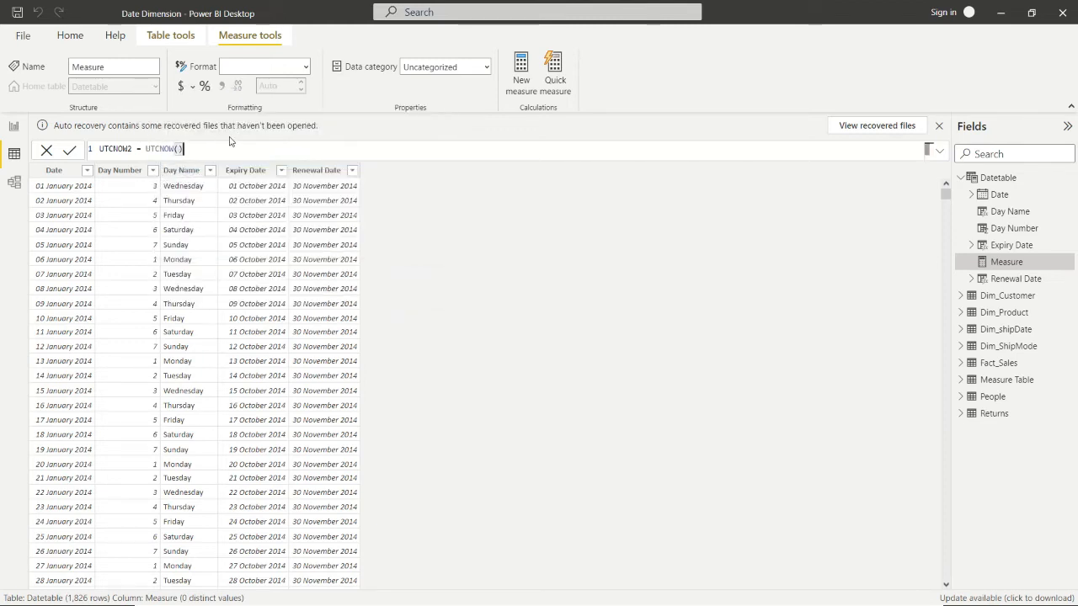
pyautogui.click(71, 151)
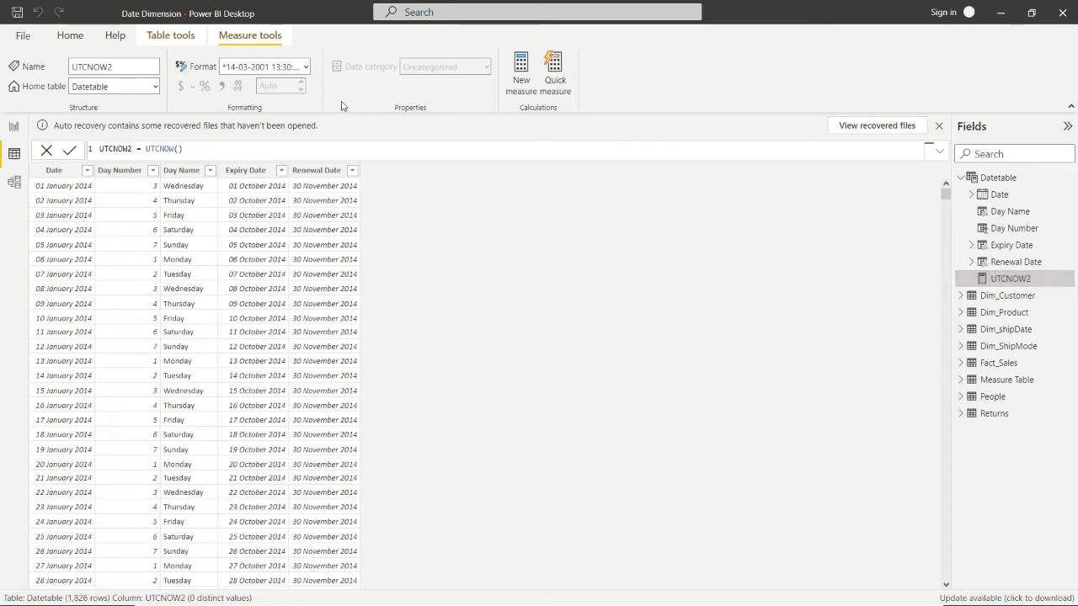
# - Add another measure to Datetable defined as UTCTDY2 = UTCTODAY() and commit it
pyautogui.click(1002, 179)
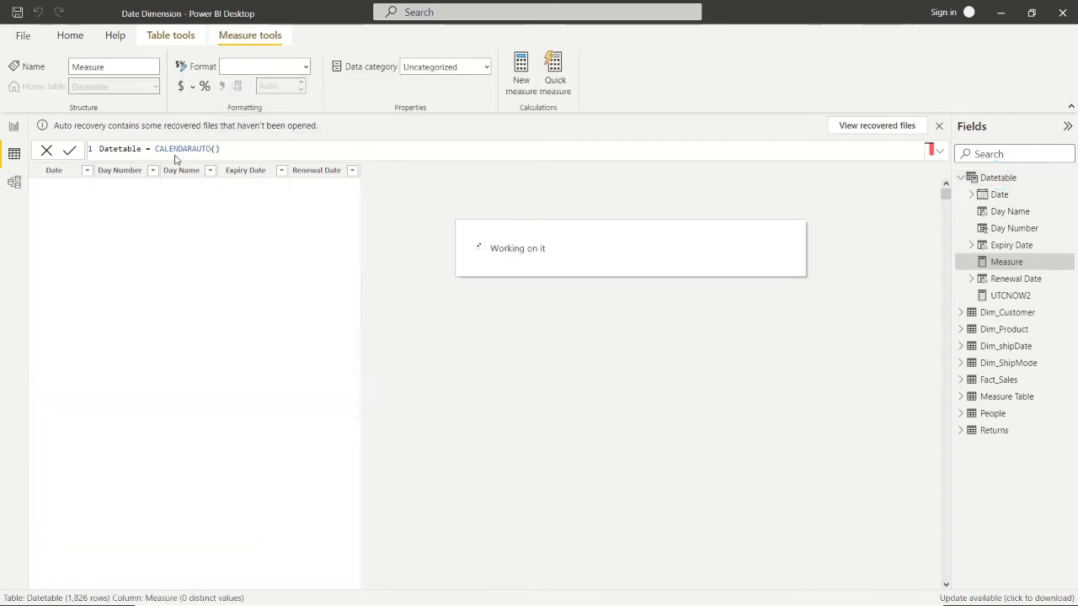
pyautogui.write('UTCTOD')
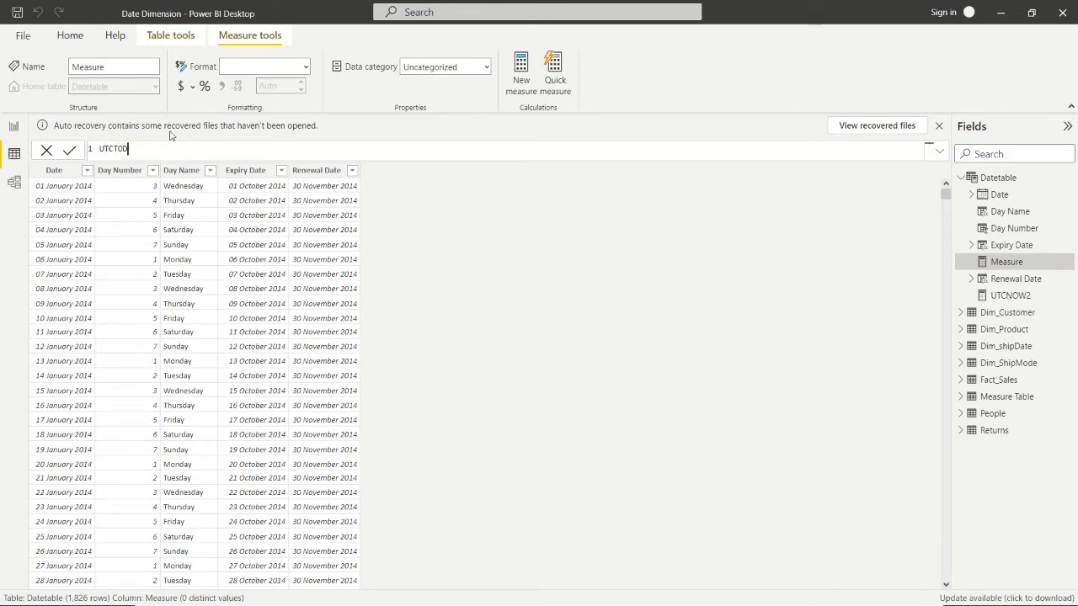
pyautogui.write('CTDY2 = UTCTO')
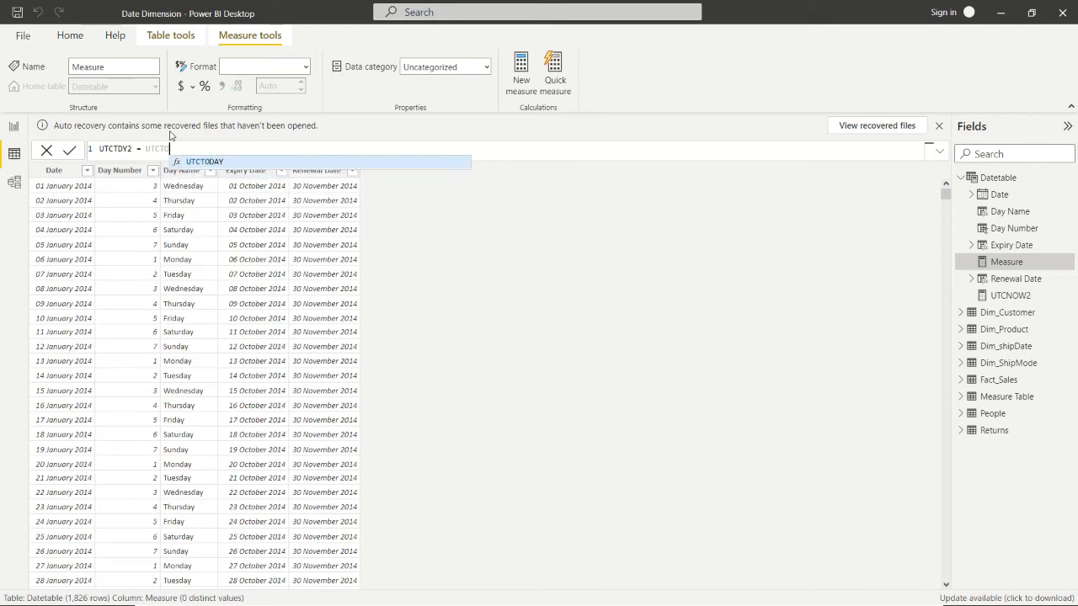
pyautogui.write('DAY')
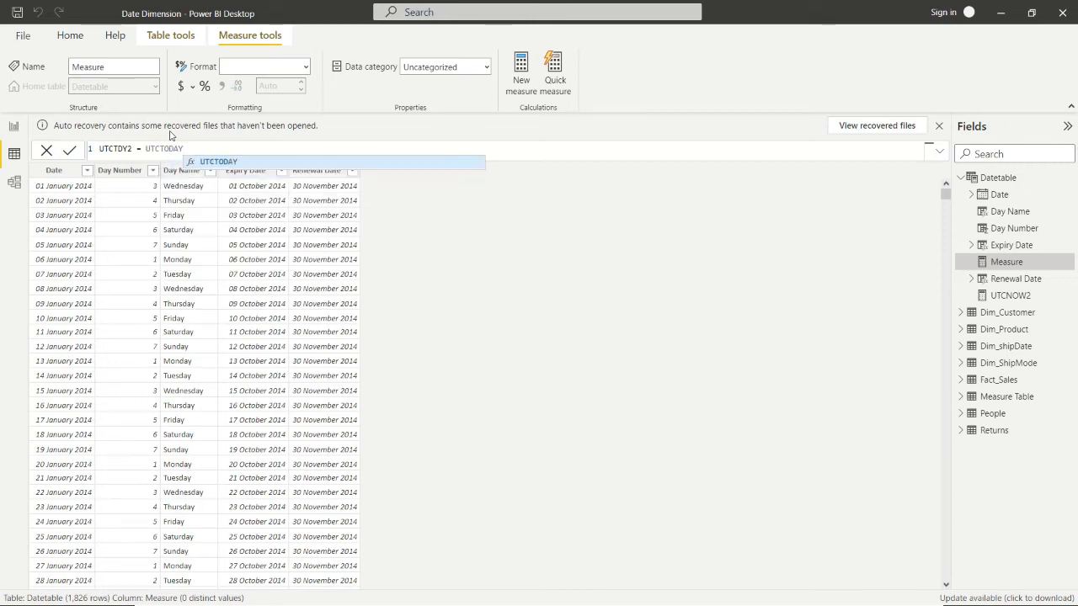
pyautogui.write('()')
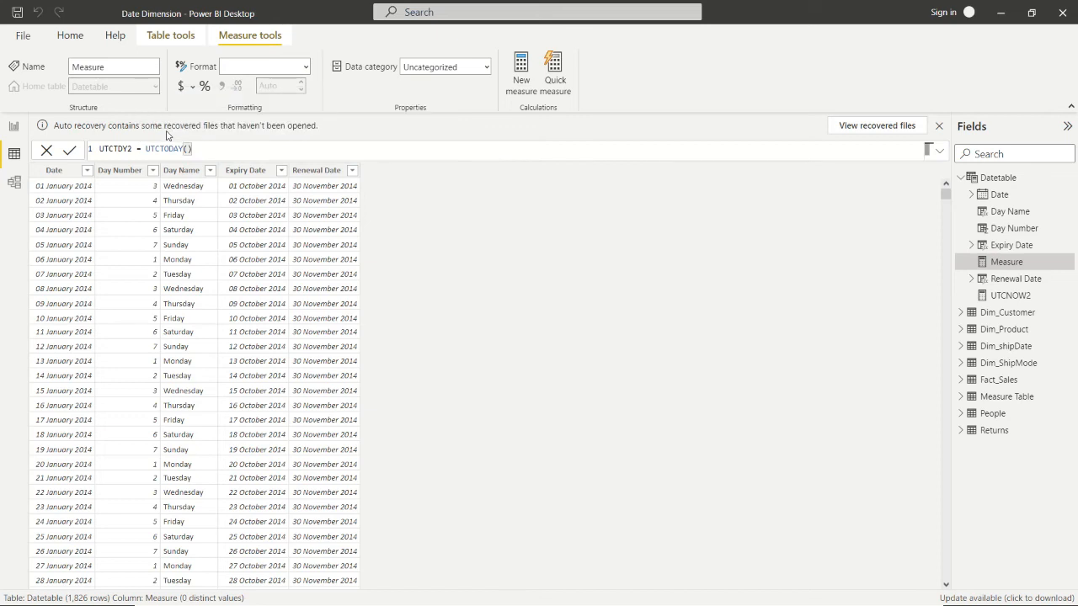
pyautogui.click(69, 149)
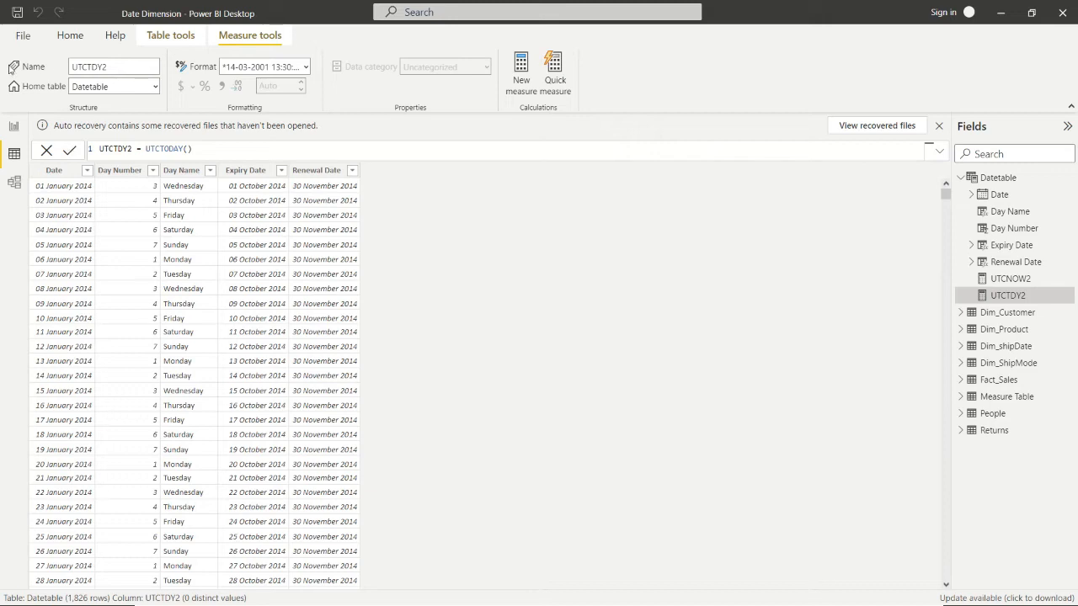
# - Create a measure in Datetable with the formula NOW2 = NOW() and commit it
pyautogui.click(999, 178)
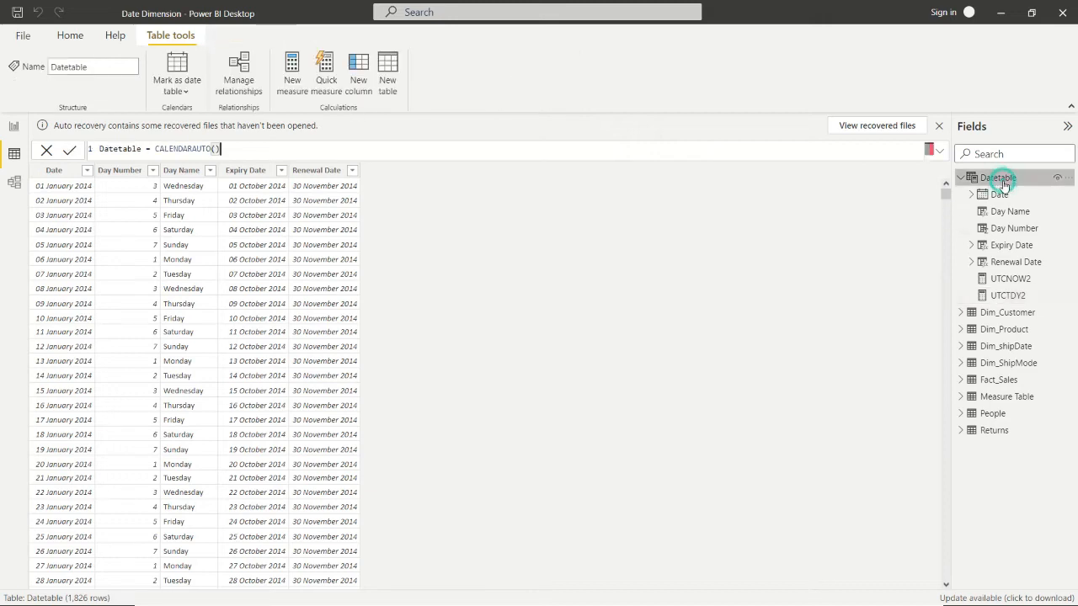
pyautogui.click(292, 76)
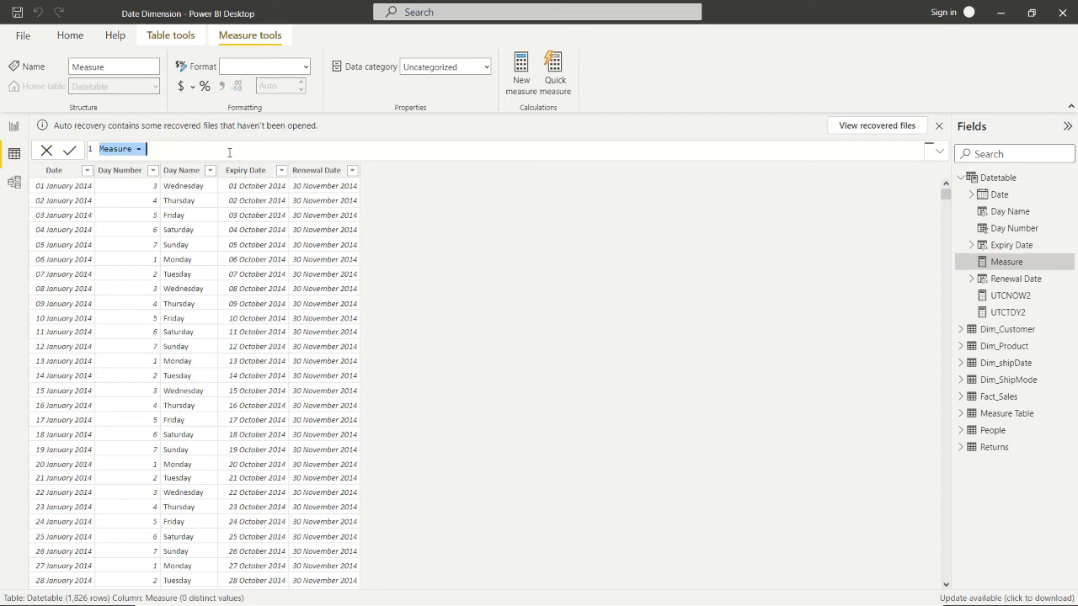
pyautogui.write('NOW')
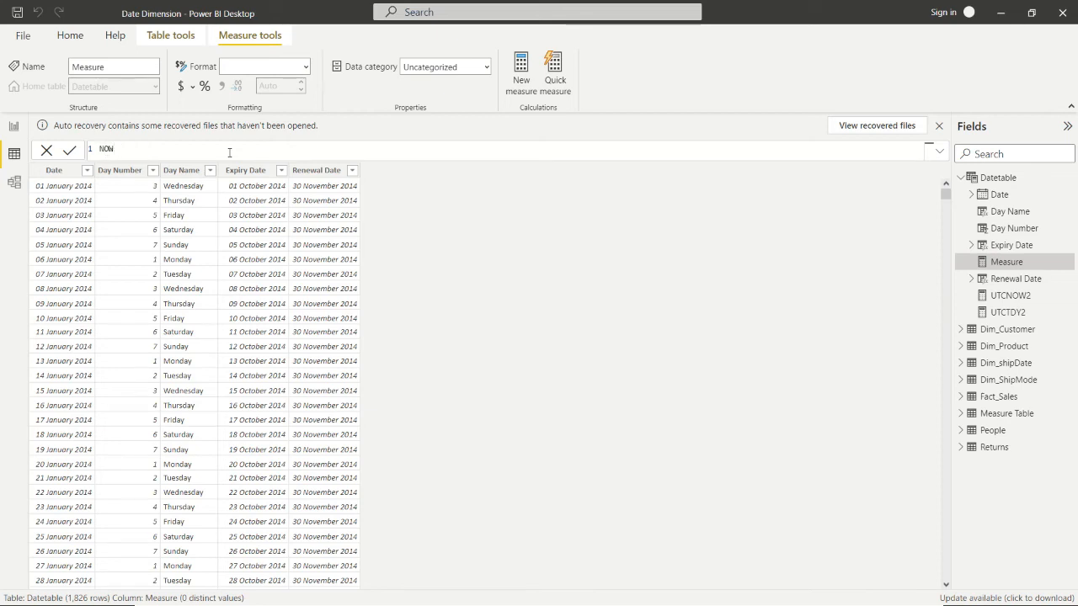
pyautogui.write('2 = NOW')
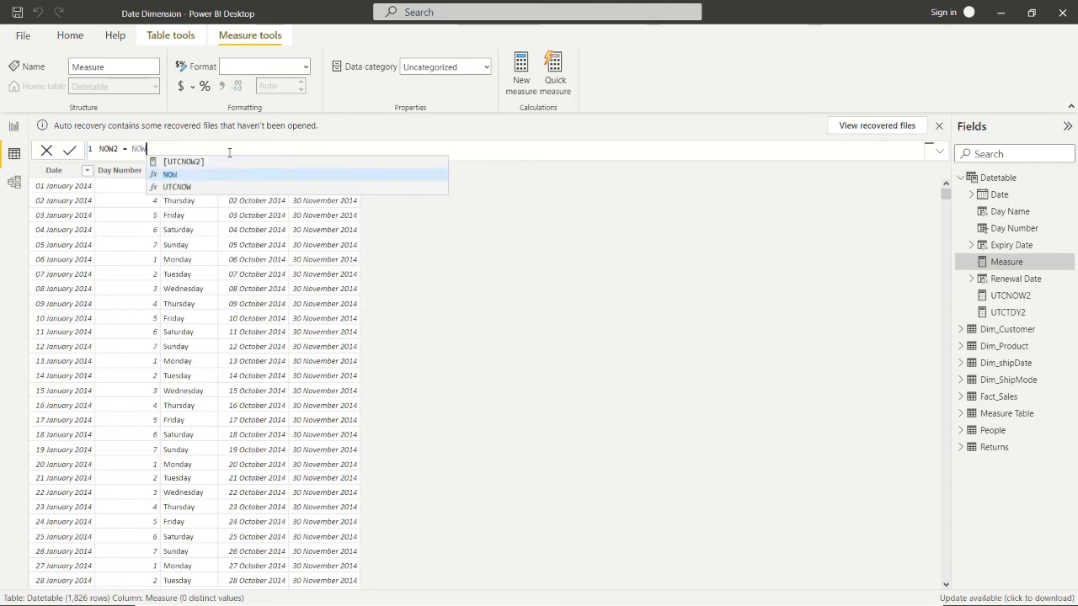
pyautogui.write('()')
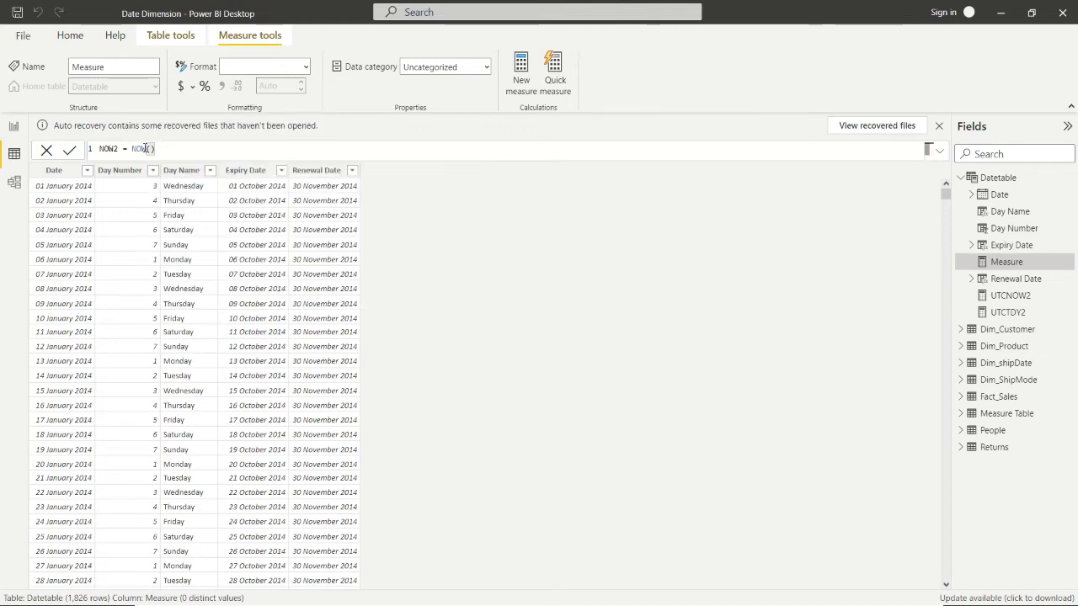
pyautogui.click(67, 152)
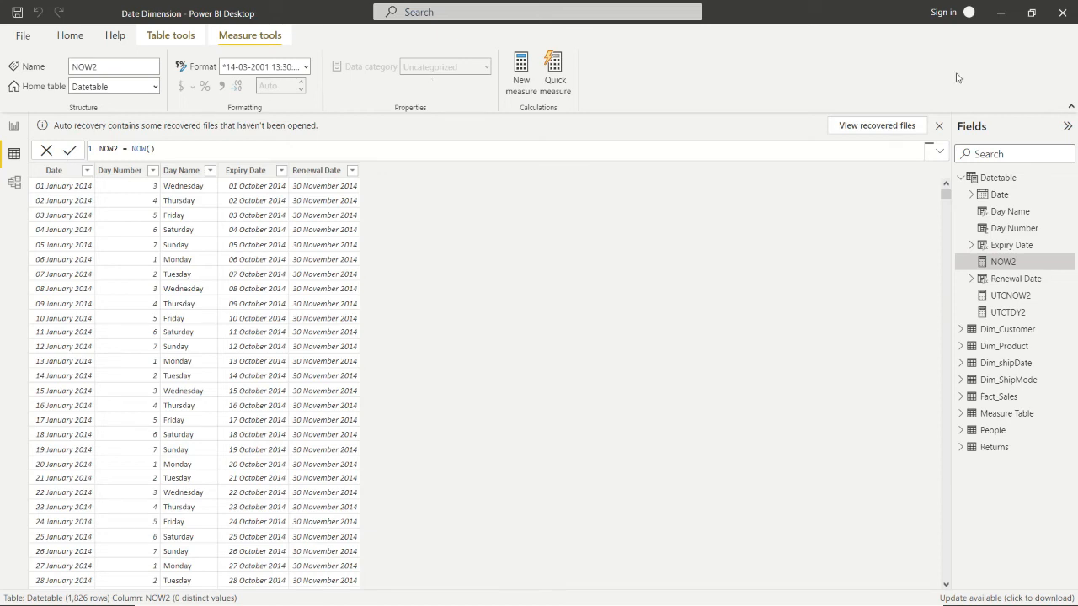
# - Add another Datetable measure defined as TDAY2 = TODAY() and commit it
pyautogui.click(997, 178)
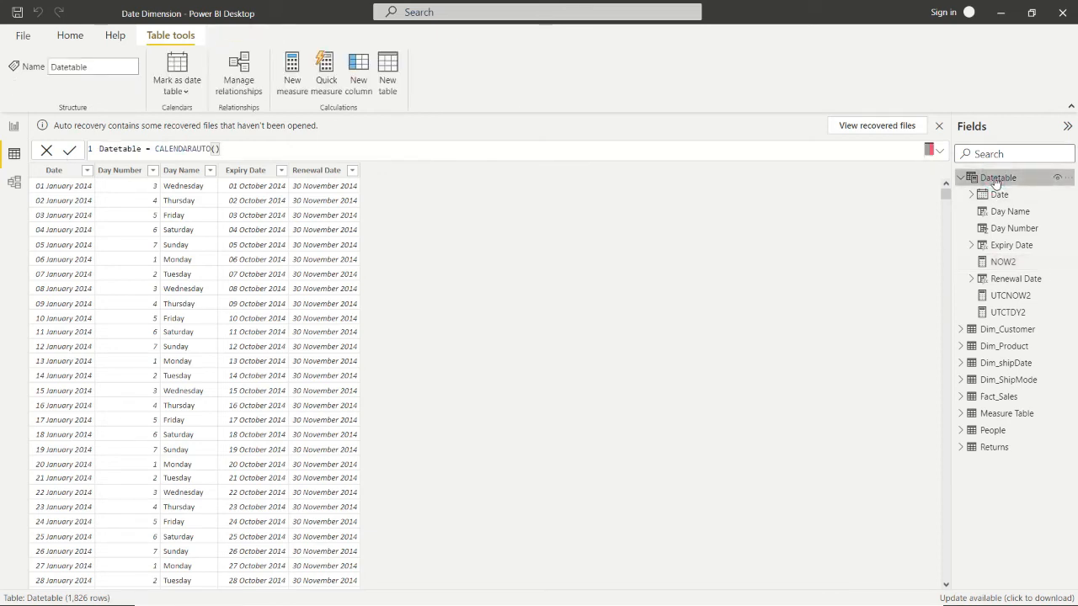
pyautogui.click(294, 91)
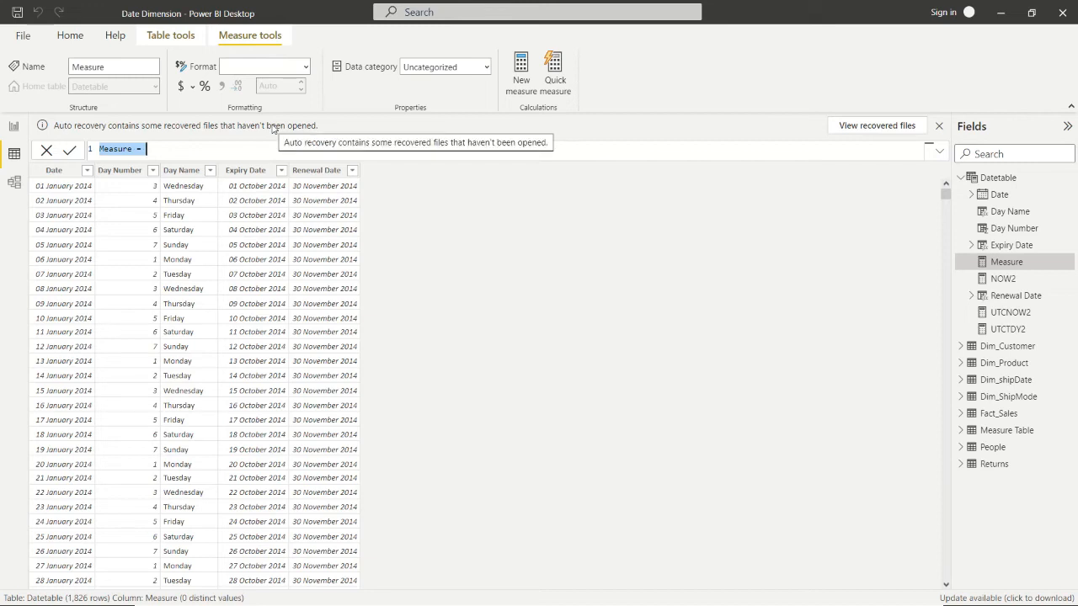
pyautogui.write('TDAY')
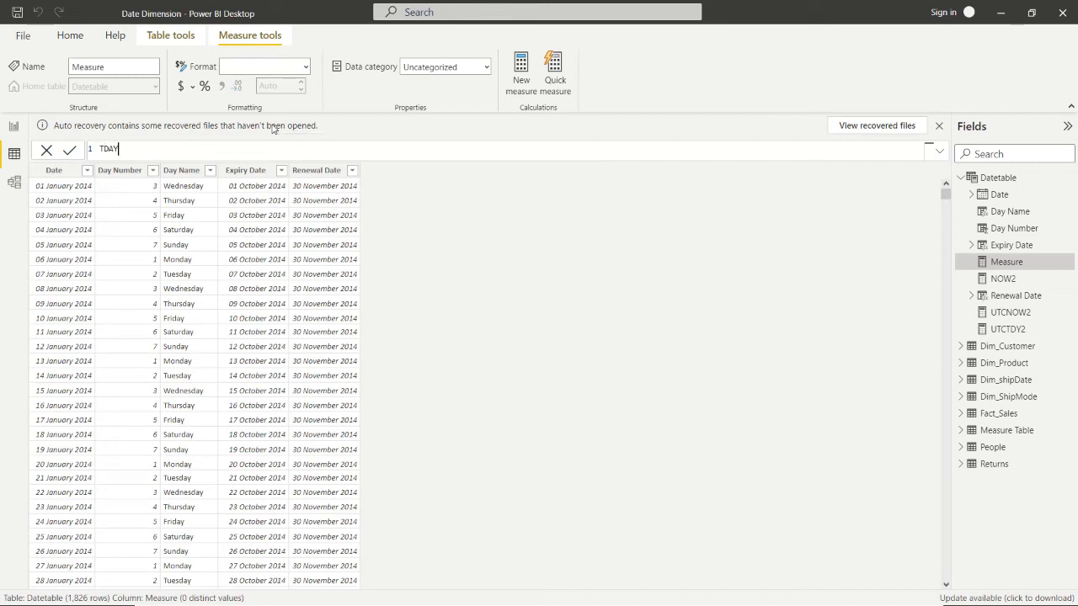
pyautogui.write('2 = TODAU')
pyautogui.press('BackSpace')
pyautogui.write('Y()')
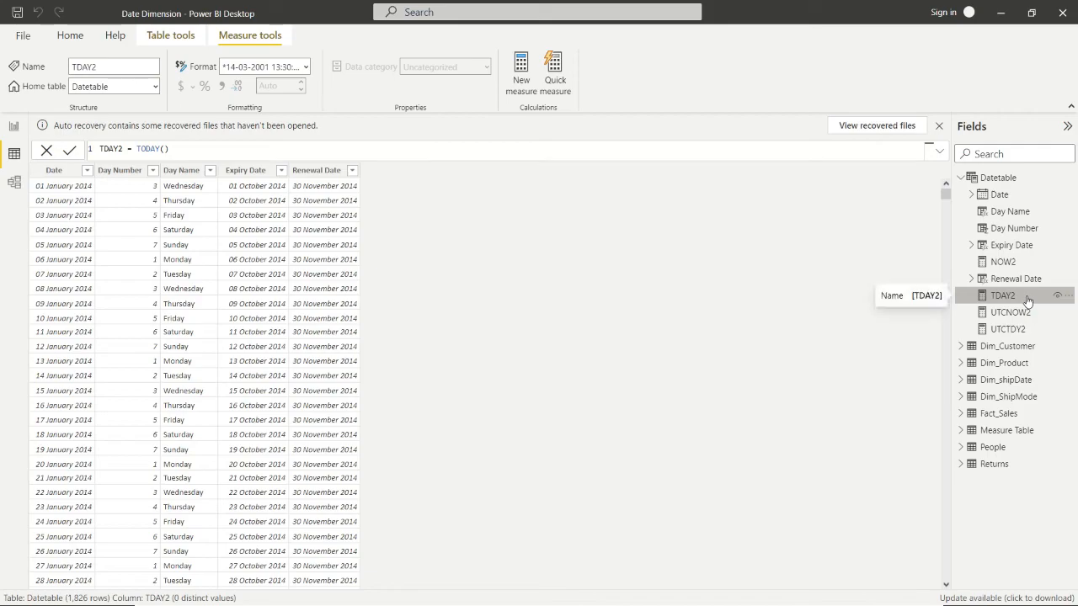
# - Add a new report page and place an empty card visual near its upper-left corner, widening it slightly
pyautogui.click(14, 127)
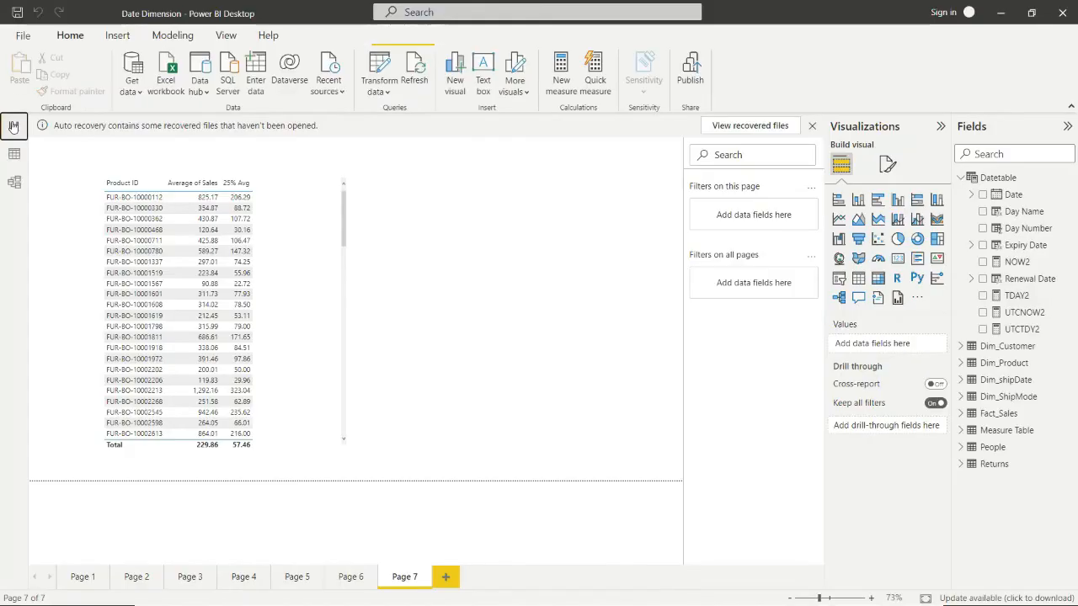
pyautogui.click(448, 579)
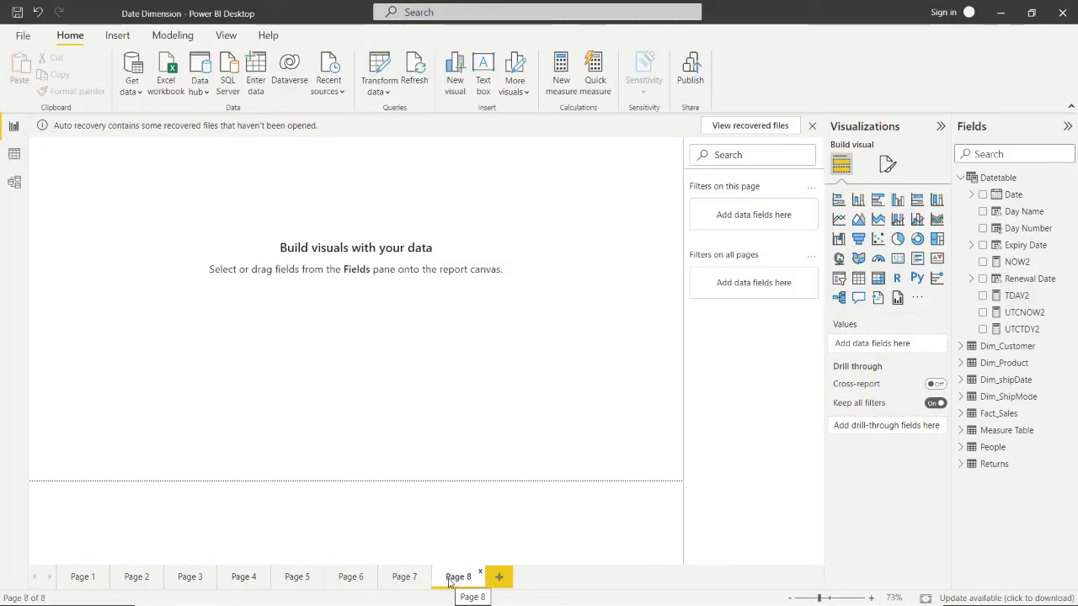
pyautogui.click(898, 264)
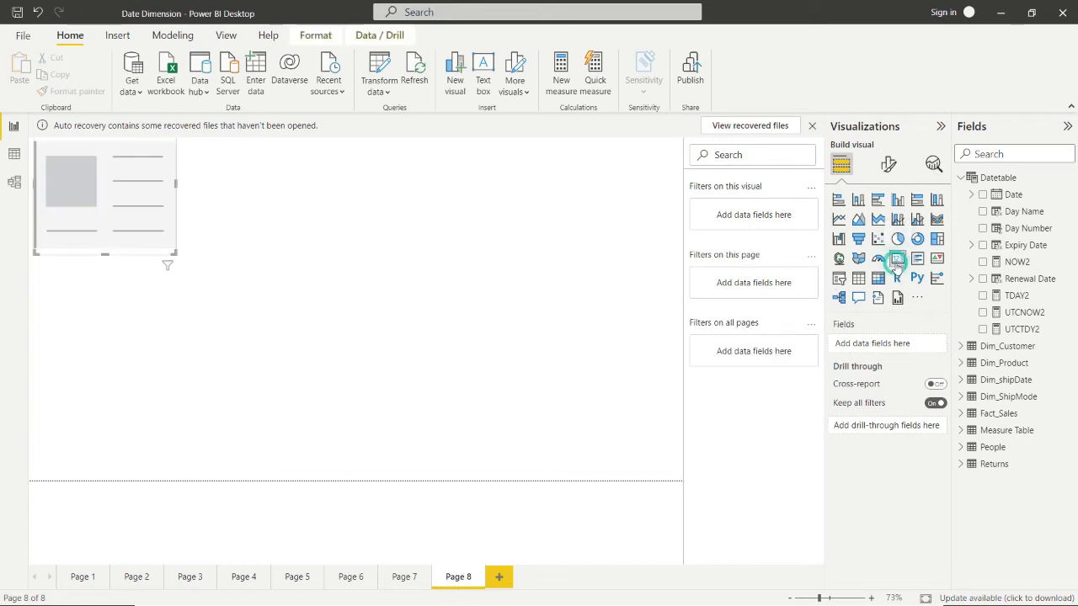
pyautogui.click(109, 168)
pyautogui.moveTo(131, 200); pyautogui.dragTo(140, 195)
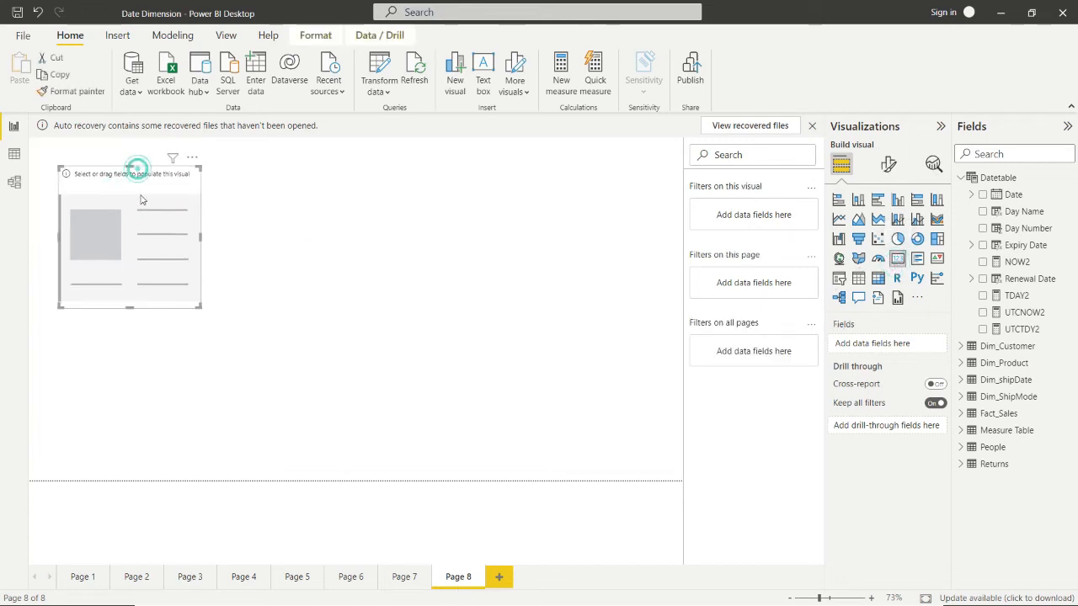
pyautogui.moveTo(198, 307); pyautogui.dragTo(248, 293)
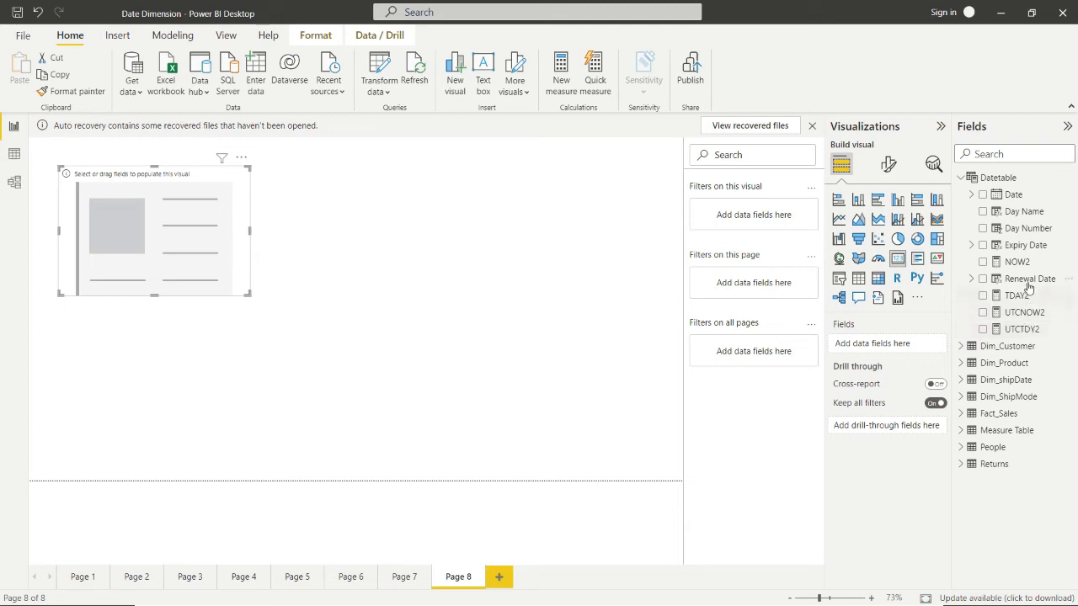
# - Assign the NOW2 measure to the card, then make the card wider and slightly shorter
pyautogui.moveTo(1017, 263); pyautogui.dragTo(883, 349)
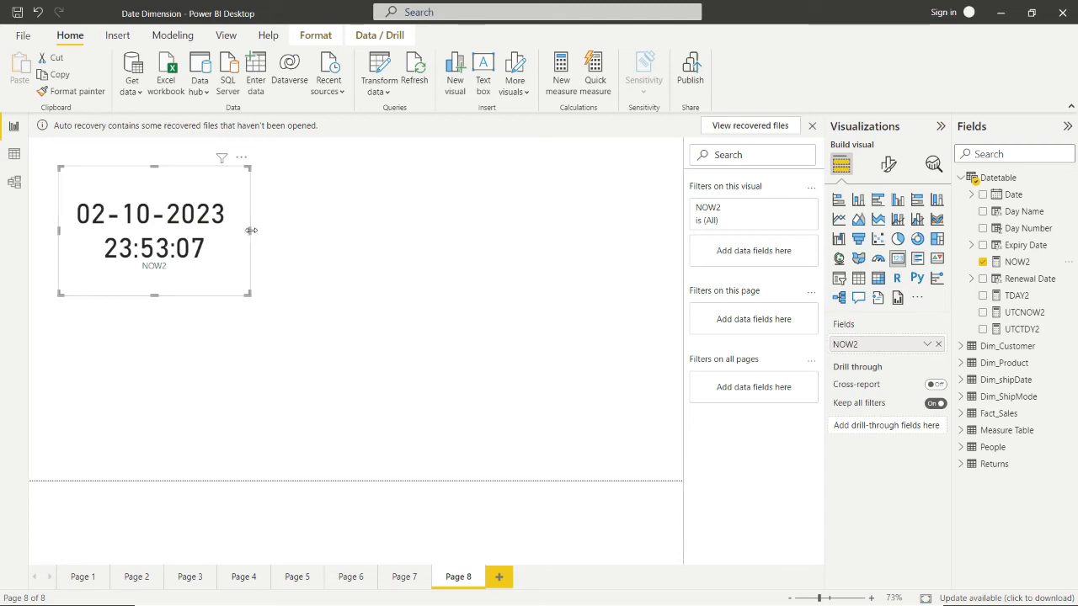
pyautogui.moveTo(251, 230); pyautogui.dragTo(304, 236)
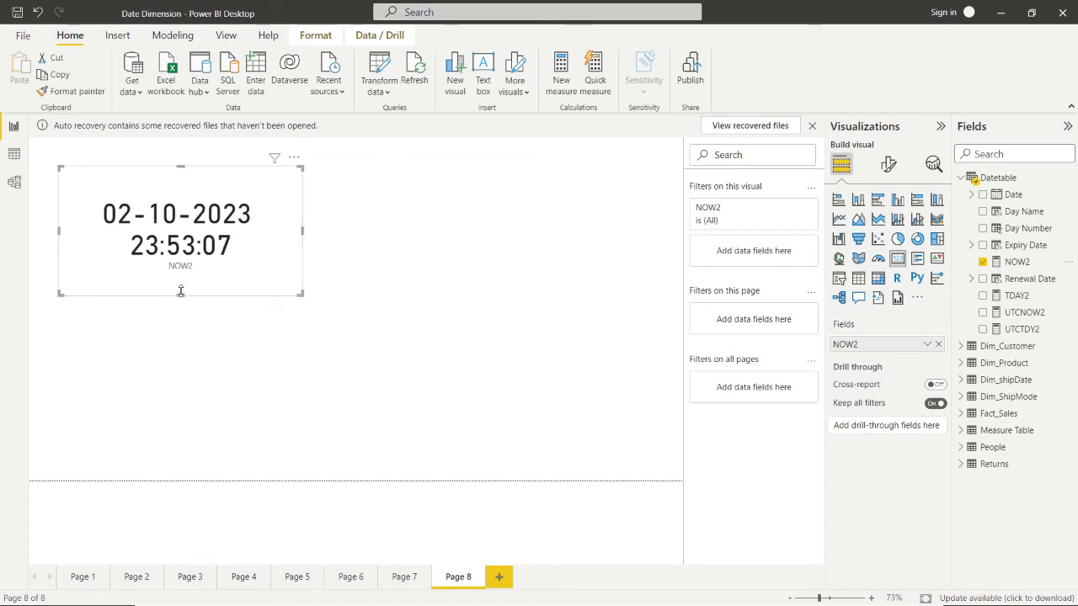
pyautogui.moveTo(181, 290); pyautogui.dragTo(180, 277)
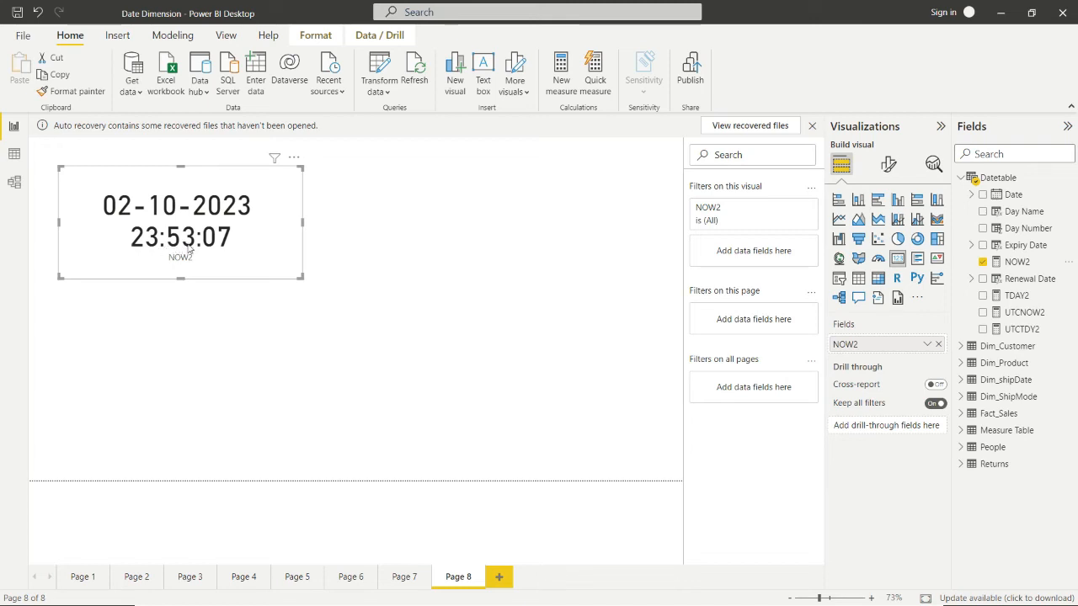
pyautogui.click(327, 345)
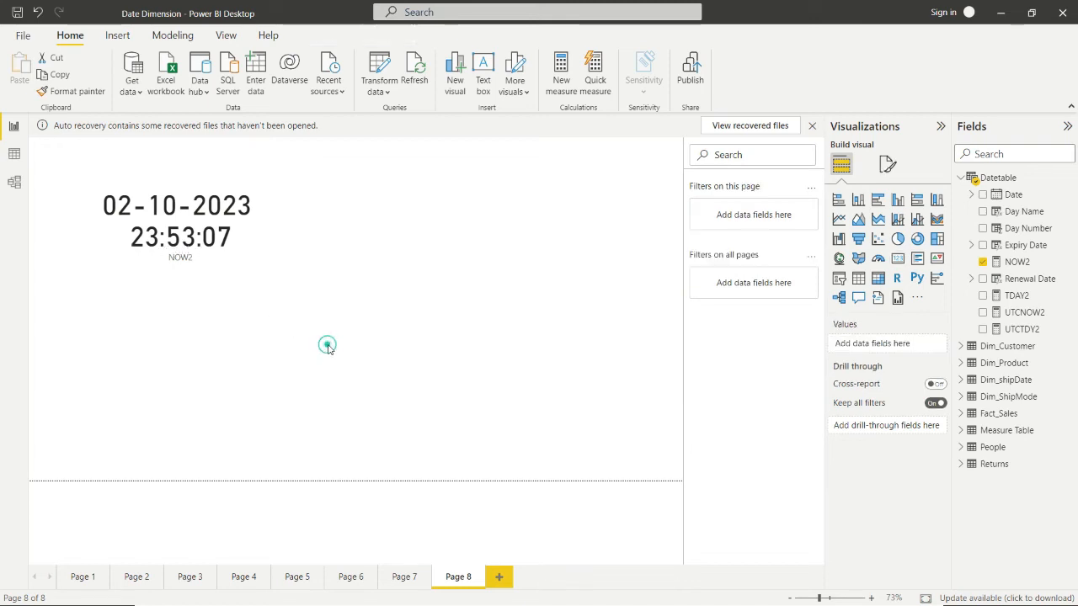
# - Turn on the visual border and shadow effects for the NOW2 card
pyautogui.click(240, 259)
pyautogui.click(888, 164)
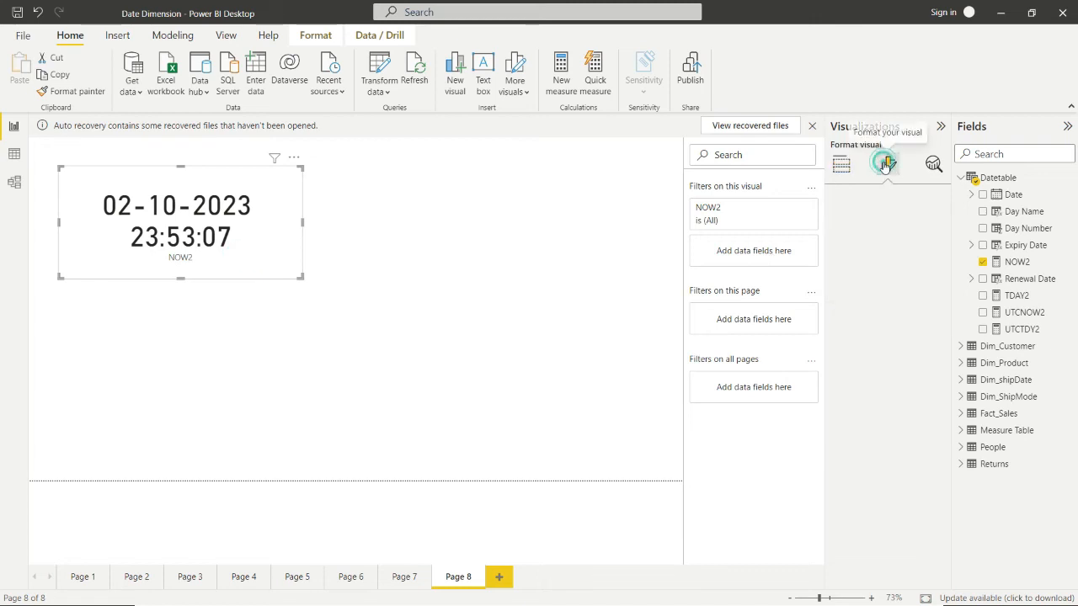
pyautogui.click(885, 228)
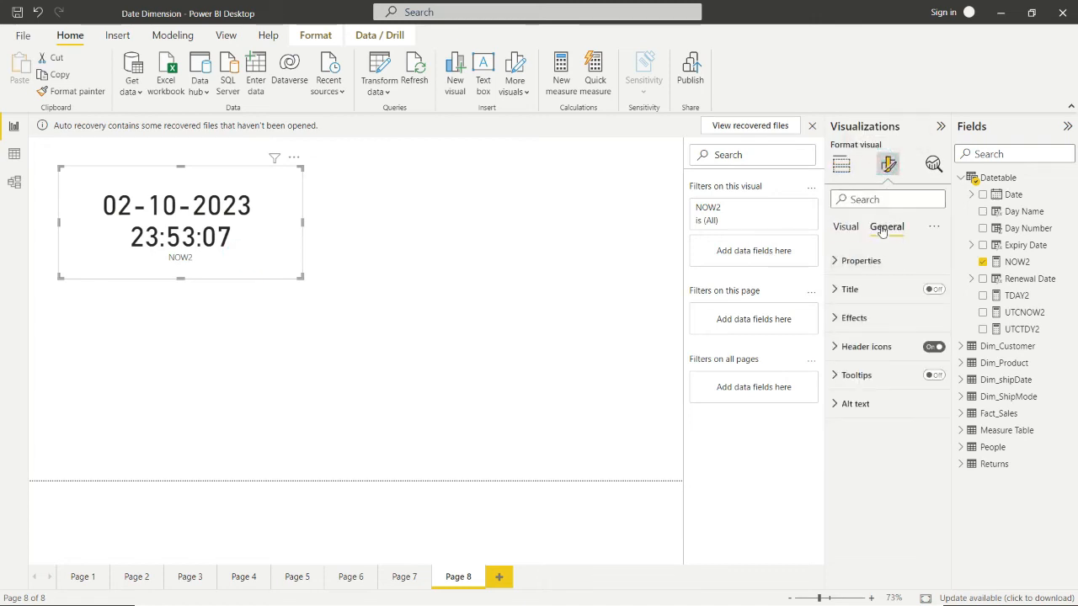
pyautogui.click(867, 321)
pyautogui.click(930, 462)
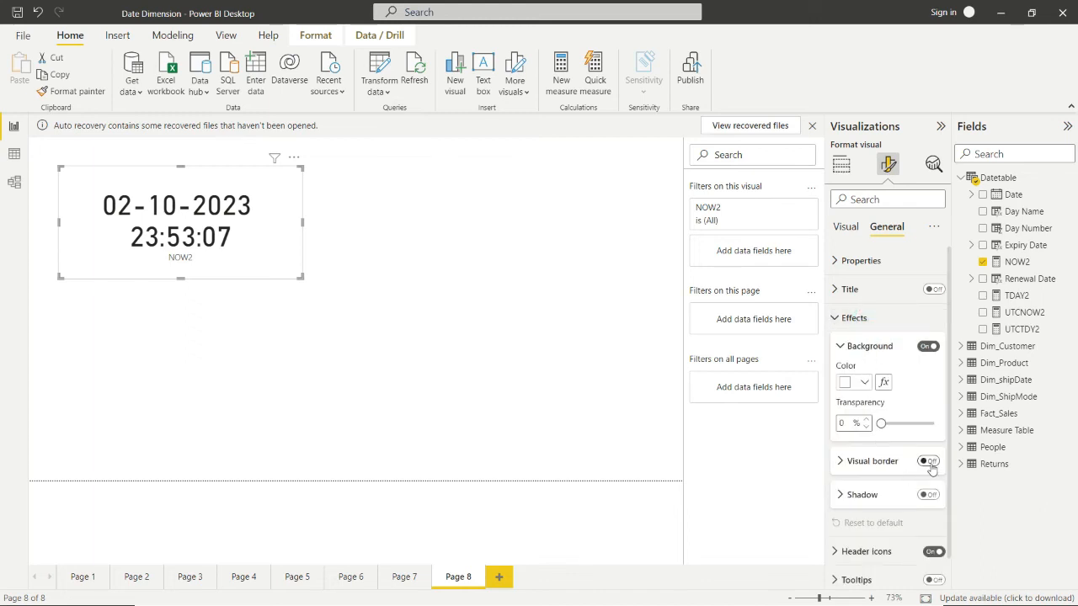
pyautogui.click(929, 495)
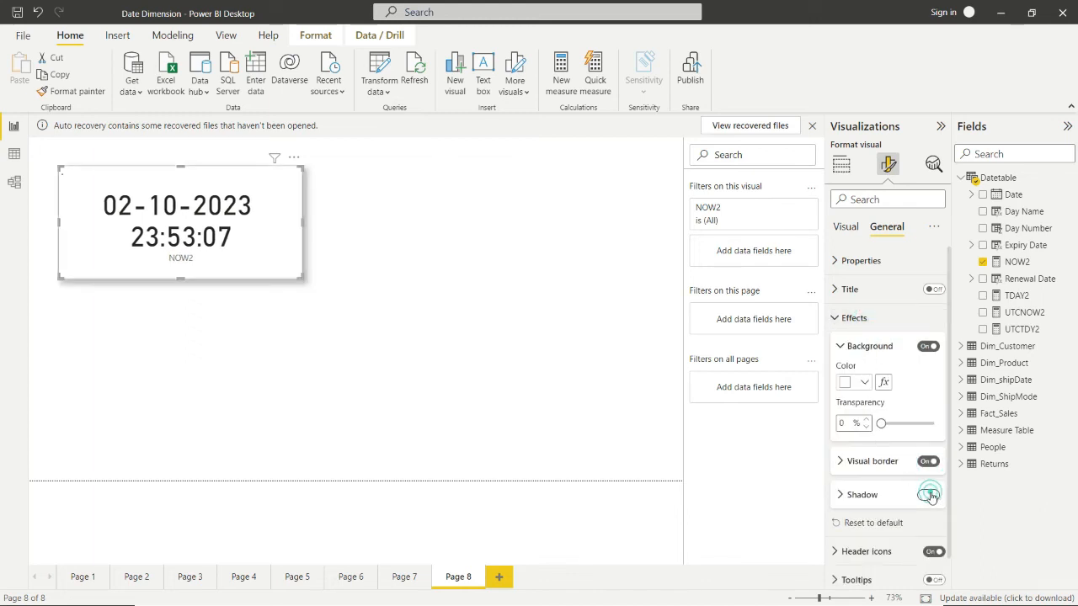
pyautogui.click(529, 330)
# - Duplicate the NOW2 card, place the copy beside it, and replace its field with the TDAY2 measure
pyautogui.click(236, 207)
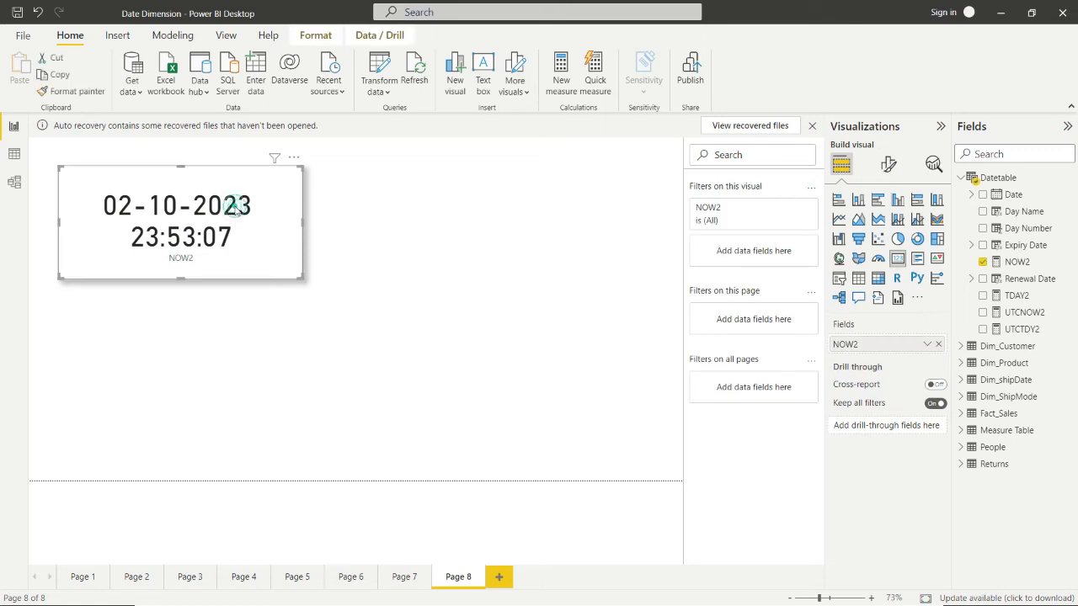
pyautogui.hotkey('ctrl', 'c')
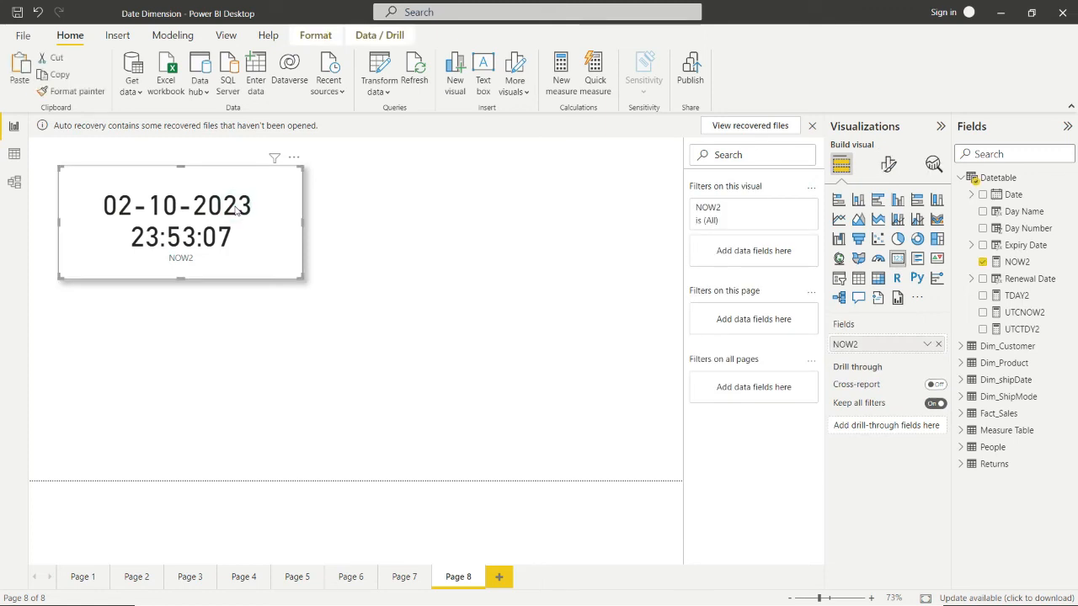
pyautogui.hotkey('ctrl', 'v')
pyautogui.moveTo(197, 209); pyautogui.dragTo(483, 211)
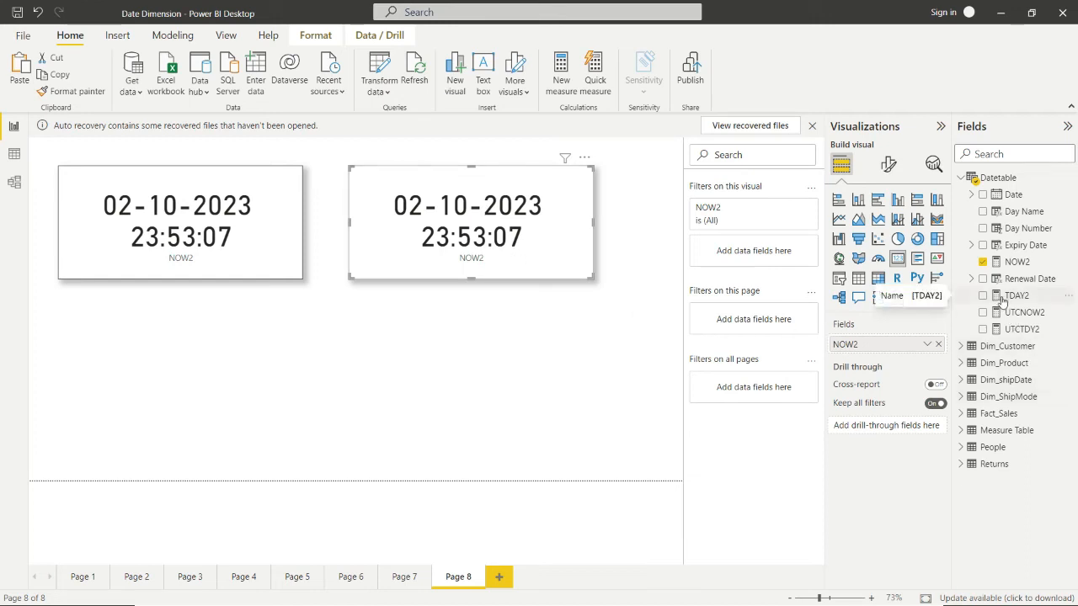
pyautogui.moveTo(1001, 303); pyautogui.dragTo(894, 346)
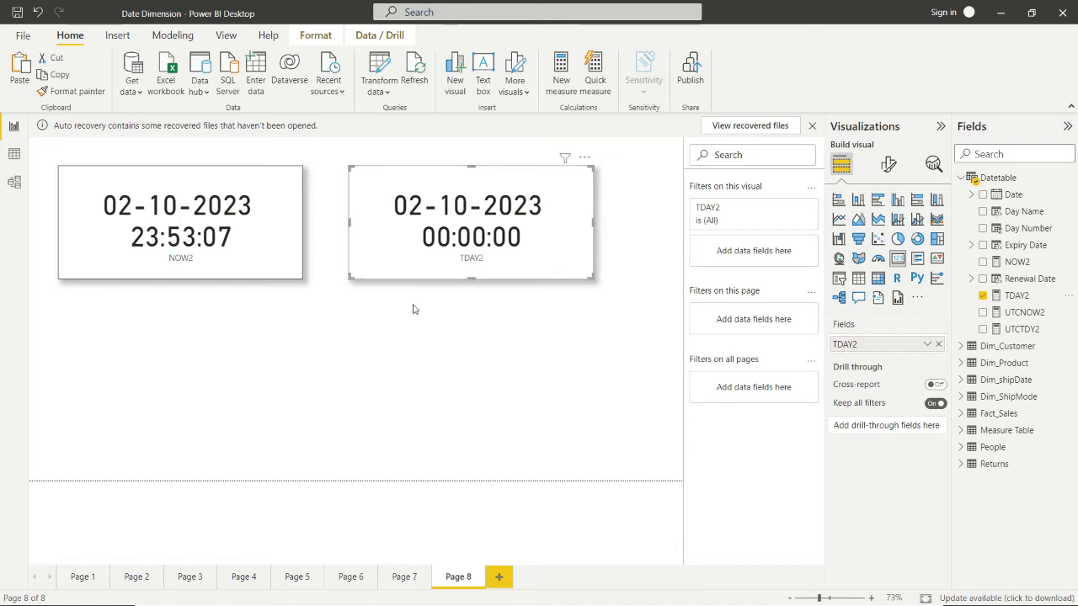
# - Duplicate the TDAY2 card, place the copy beneath the NOW2 card, and replace its field with UTCNOW2
pyautogui.click(393, 374)
pyautogui.click(421, 234)
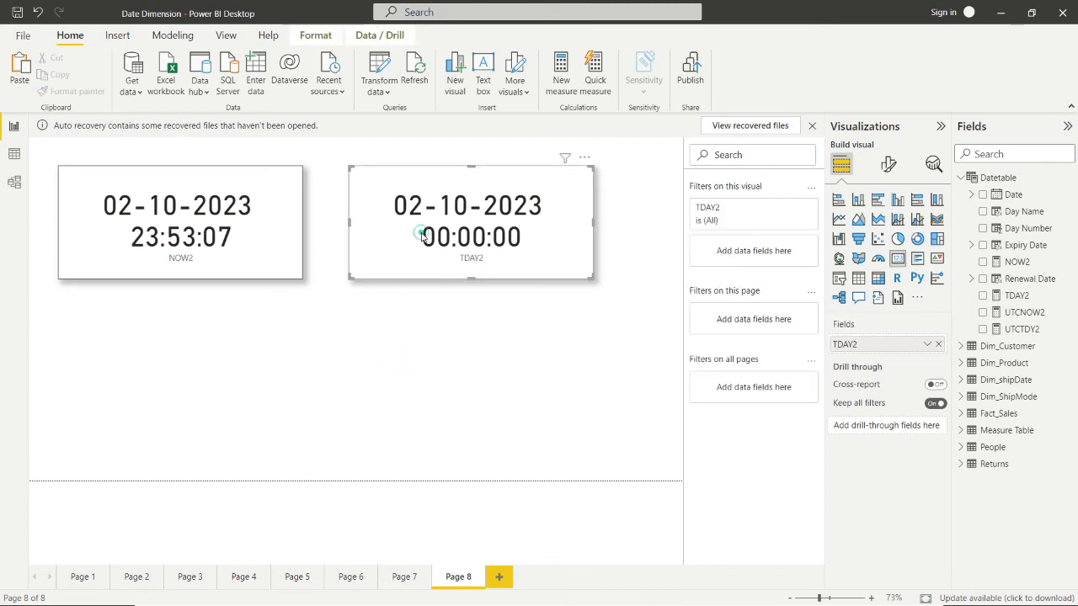
pyautogui.hotkey('ctrl', 'v')
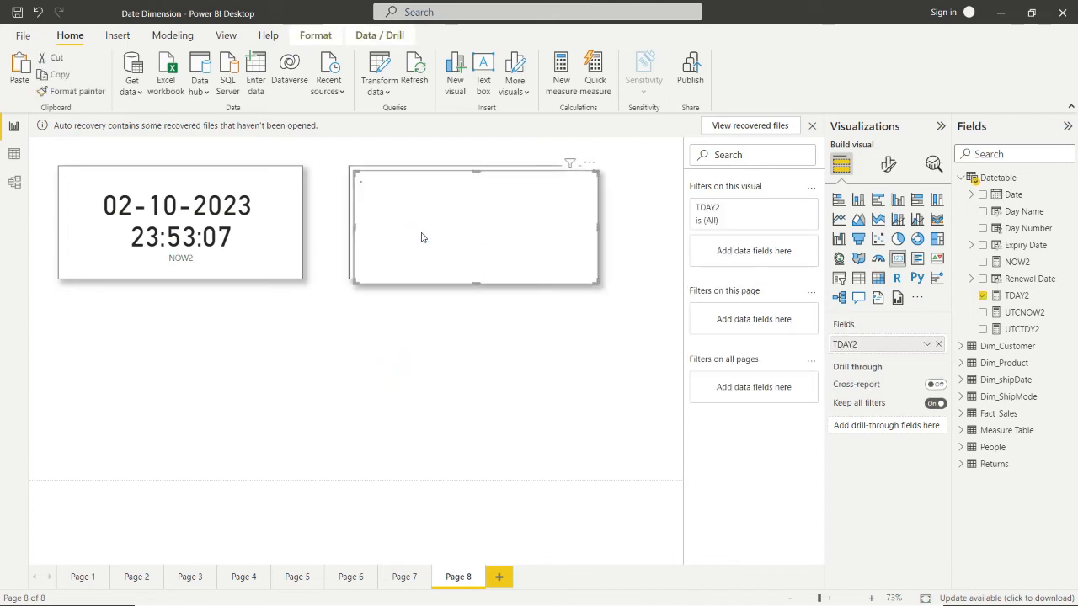
pyautogui.moveTo(438, 237); pyautogui.dragTo(156, 348)
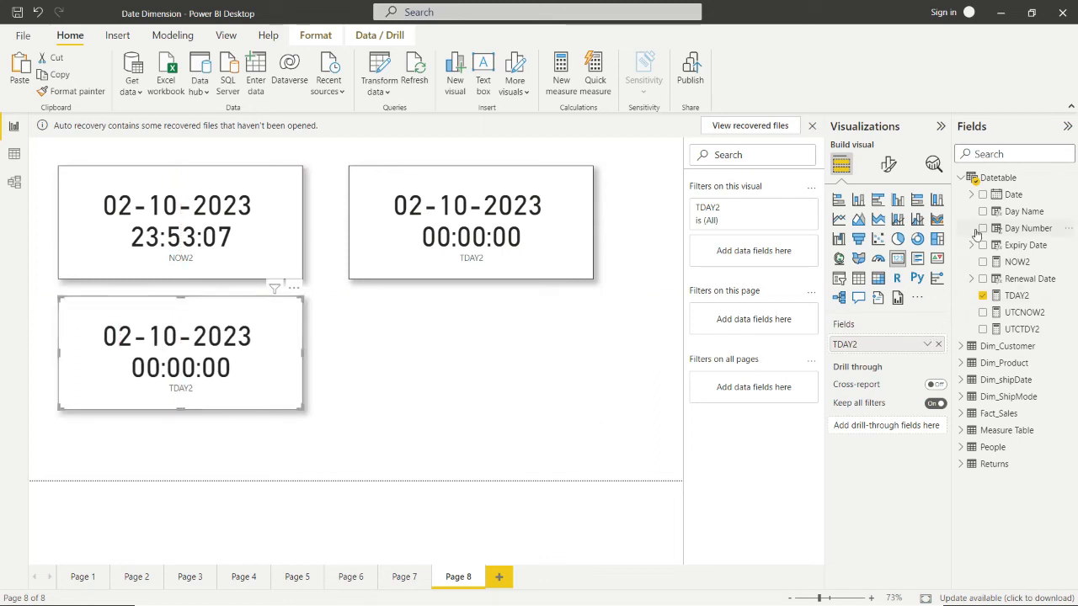
pyautogui.moveTo(1018, 314); pyautogui.dragTo(904, 344)
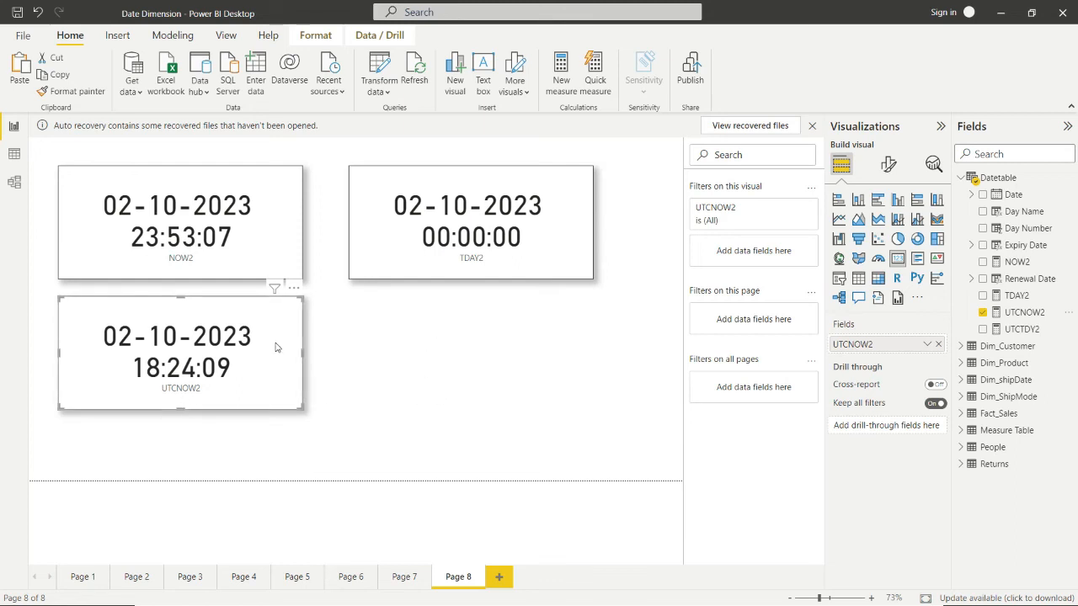
# - Duplicate the UTCNOW2 card, place the copy beneath the TDAY2 card, and replace its field with UTCTDY2
pyautogui.click(244, 346)
pyautogui.hotkey('ctrl', 'c')
pyautogui.hotkey('ctrl', 'v')
pyautogui.moveTo(228, 356); pyautogui.dragTo(502, 346)
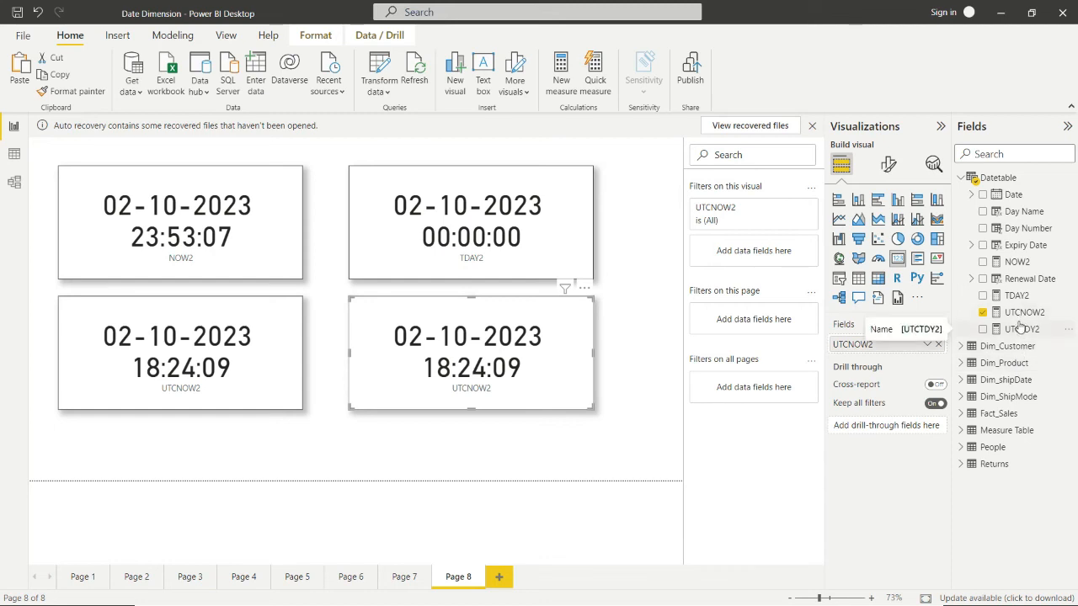
pyautogui.moveTo(1022, 329); pyautogui.dragTo(896, 349)
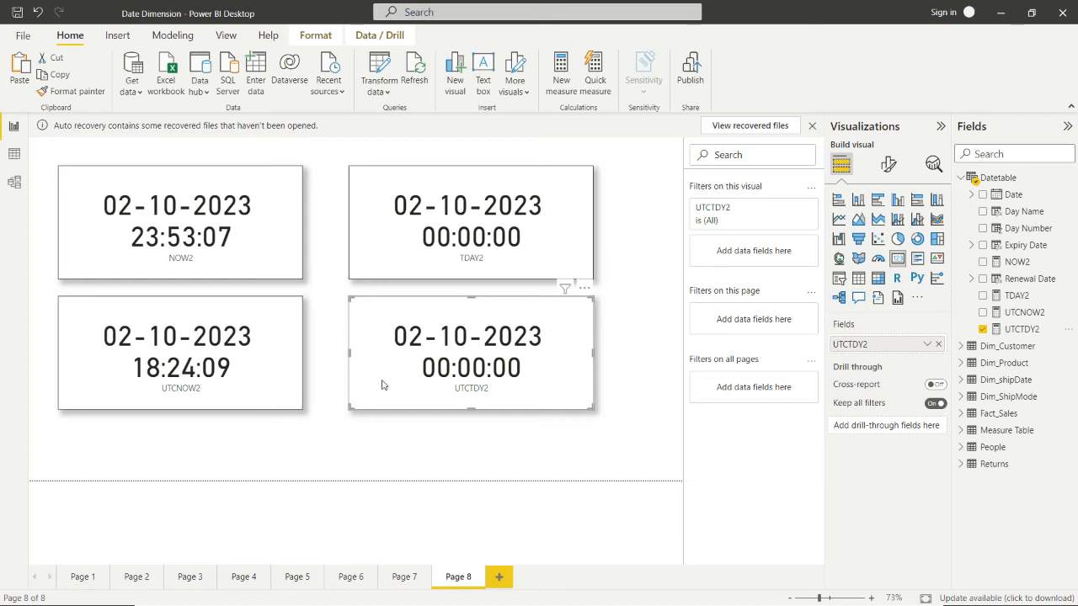
# - In the data view, add a new calculated column named Age to Datetable
pyautogui.click(14, 157)
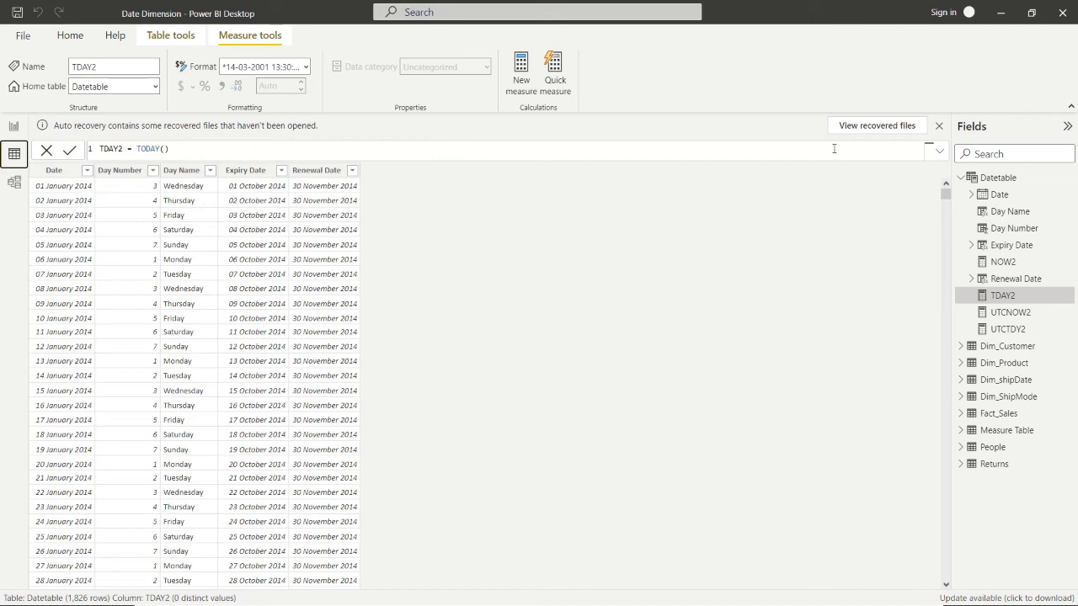
pyautogui.click(992, 179)
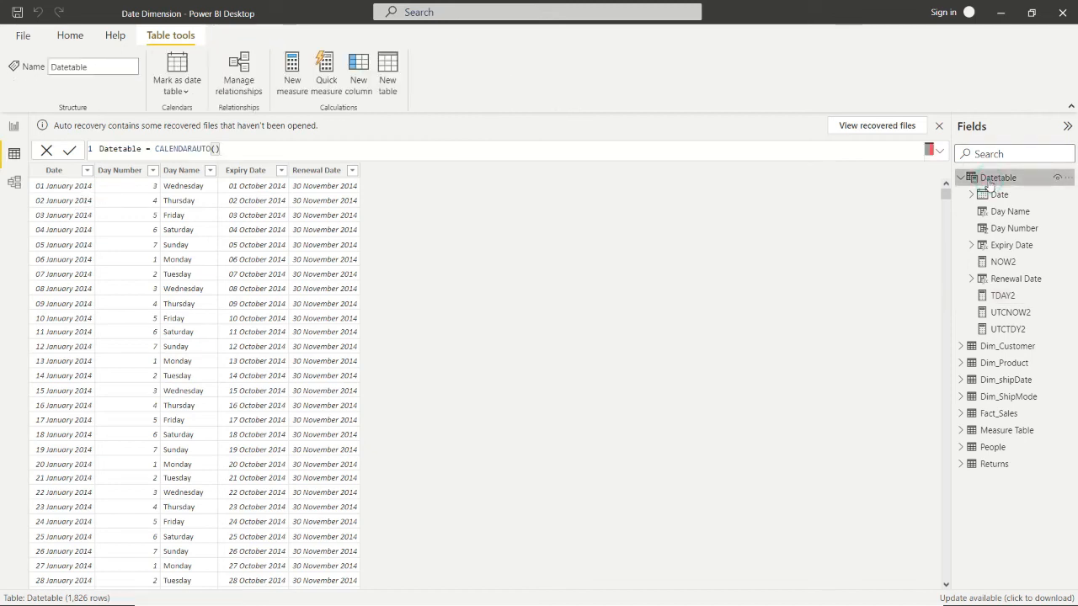
pyautogui.click(352, 82)
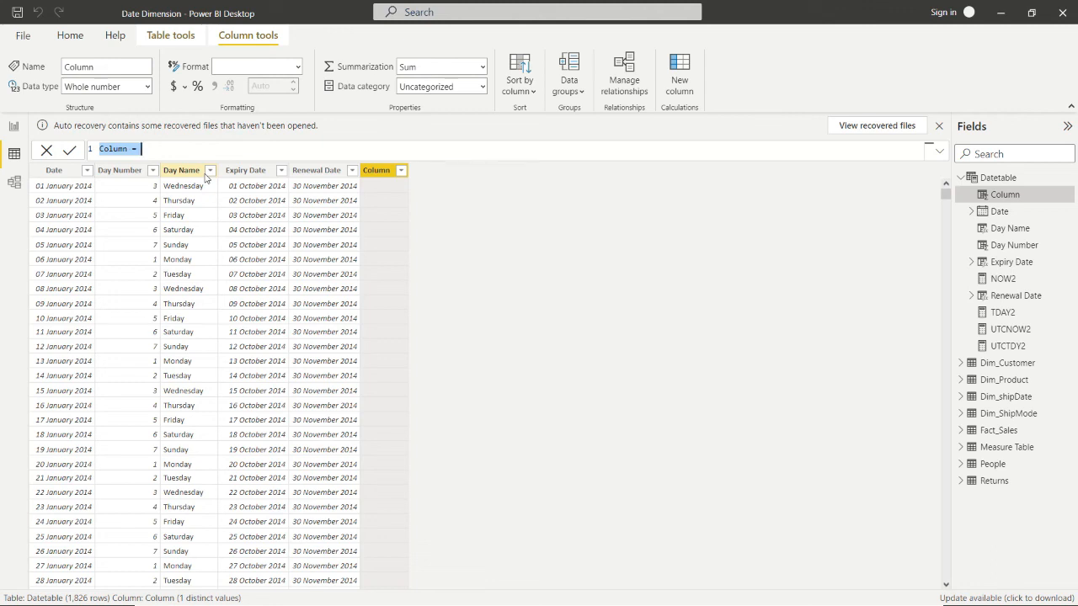
pyautogui.write('Age = ')
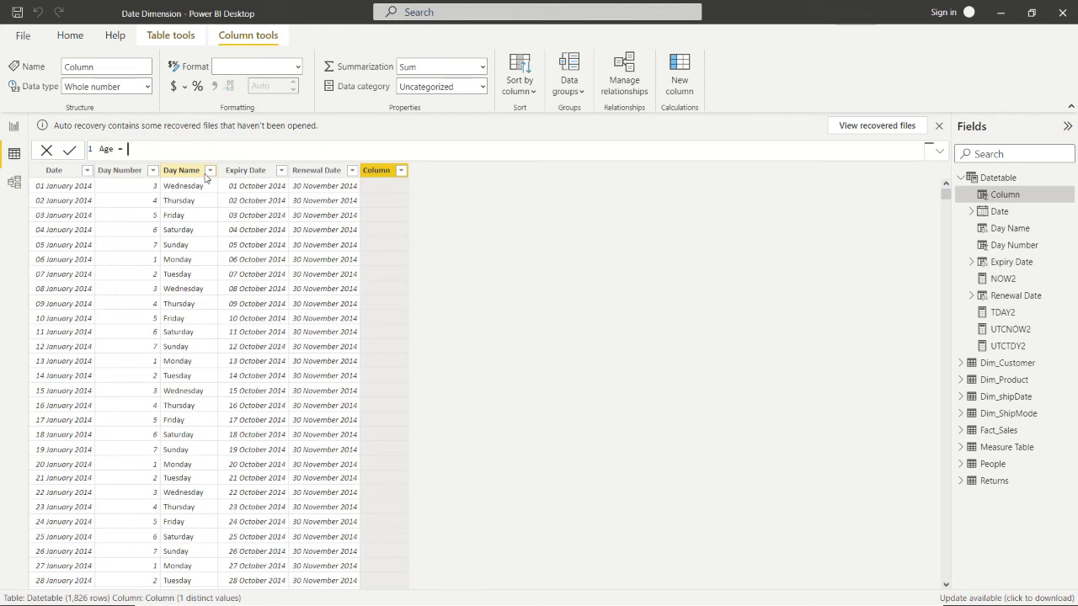
# - Define and commit the Age column's formula as DATEDIFF(Datetable(Date),TODAY(), YEAR)
pyautogui.write('DATEDIFF')
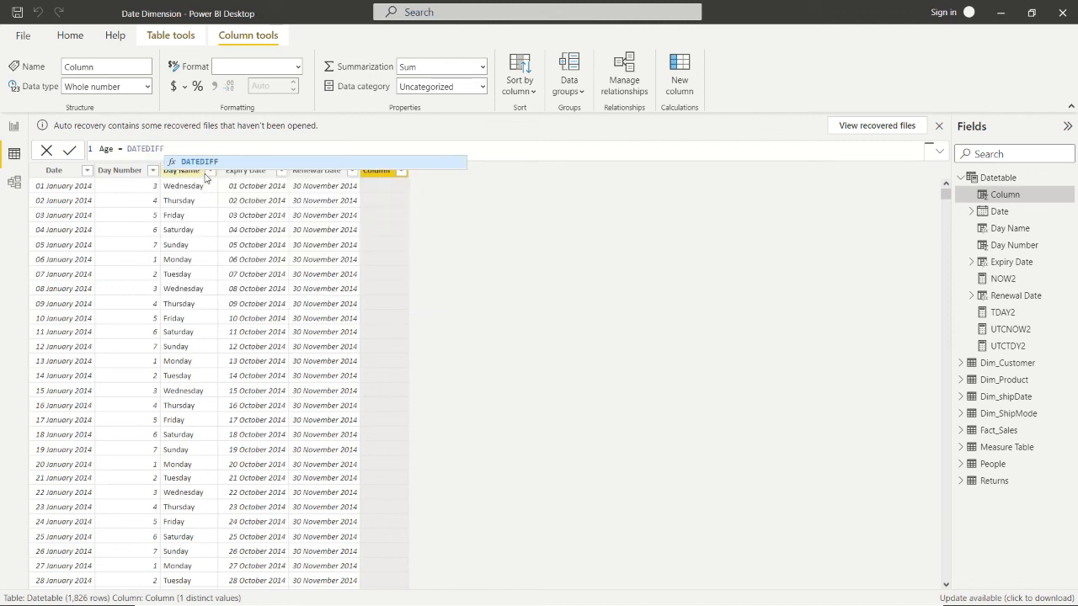
pyautogui.write('(')
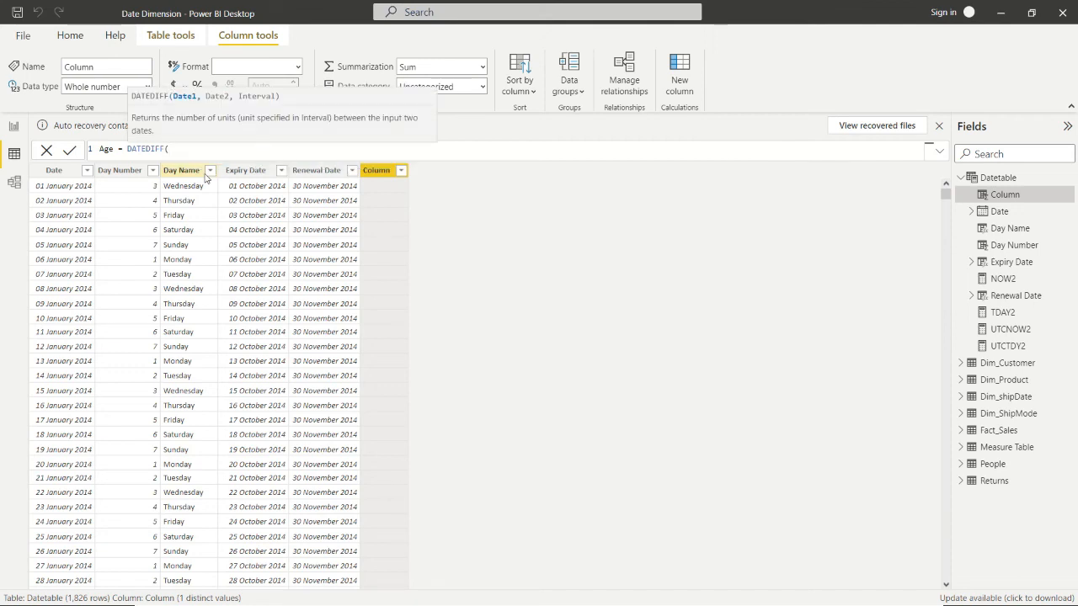
pyautogui.write('Date')
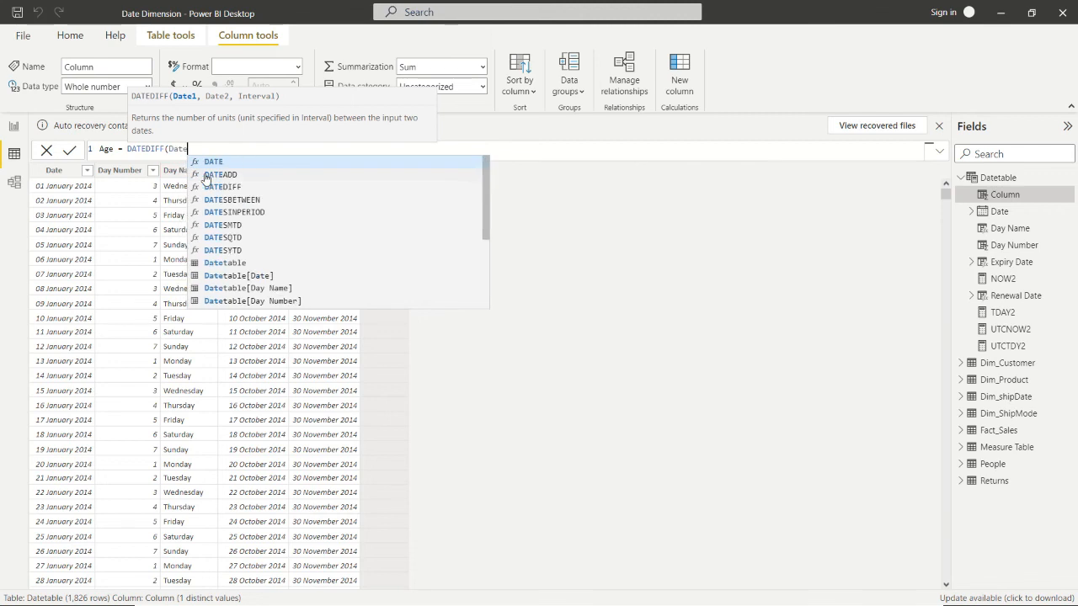
pyautogui.write('tabl')
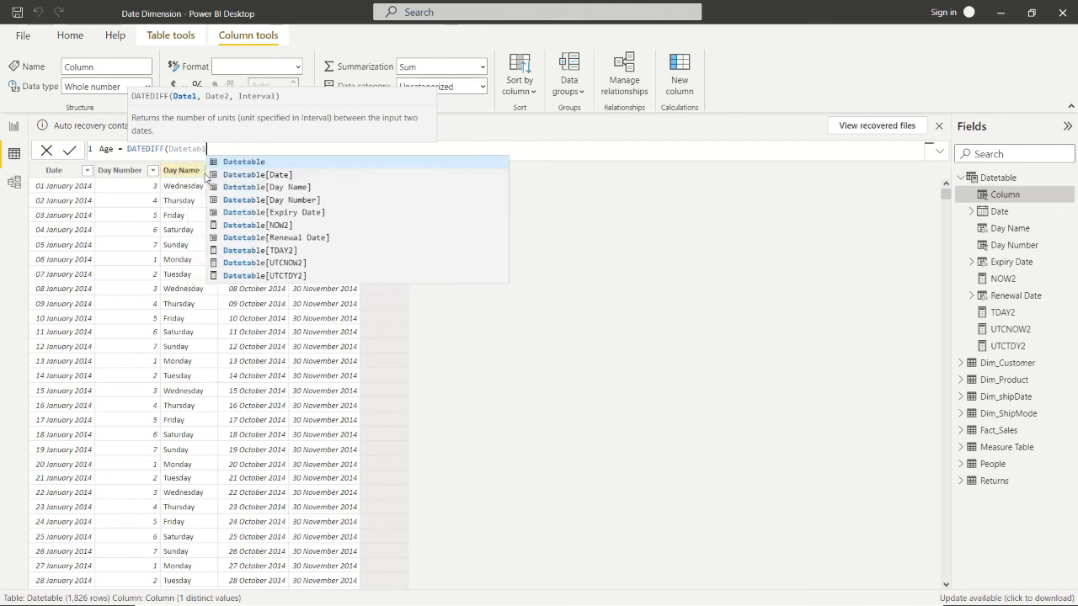
pyautogui.write('e(Date')
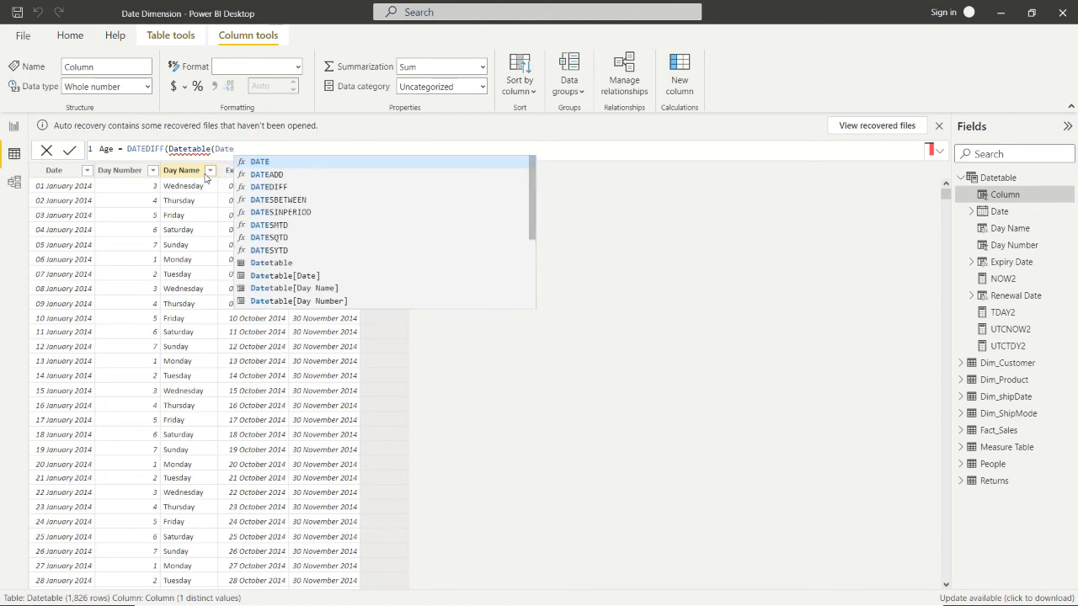
pyautogui.write(')')
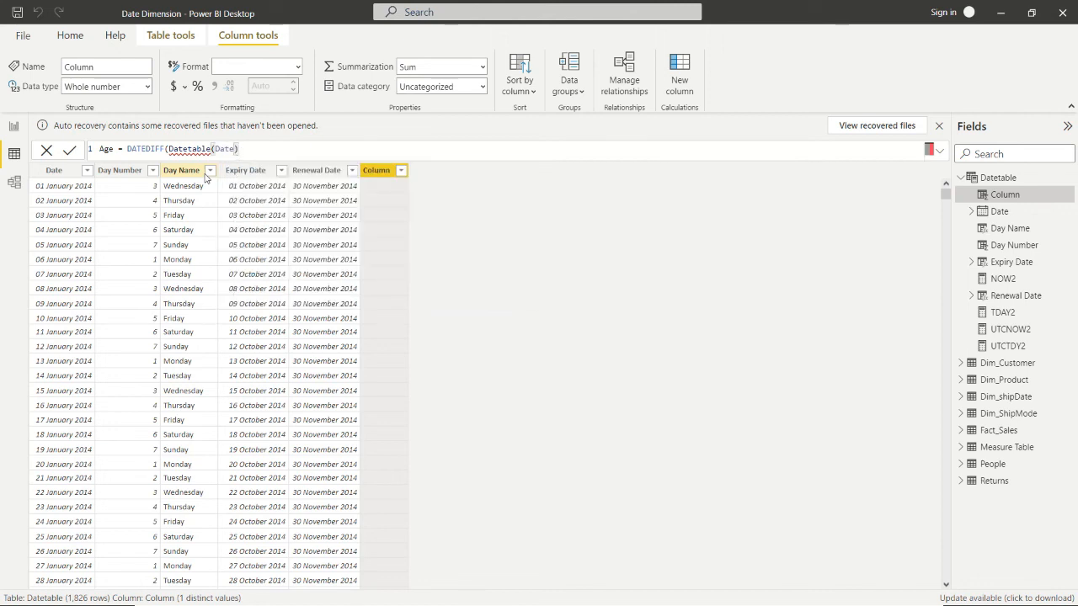
pyautogui.write(',')
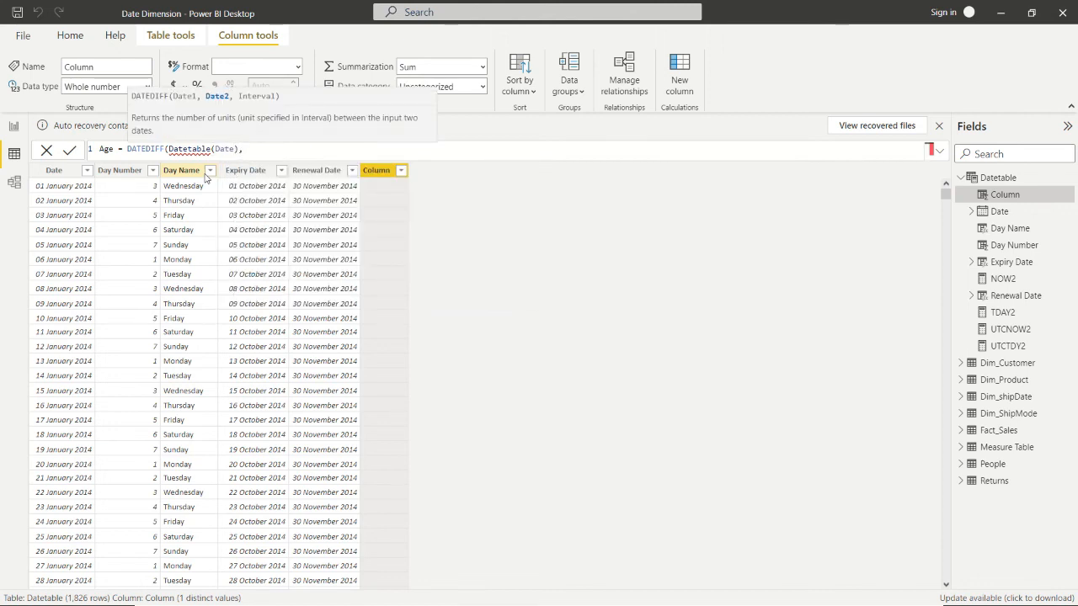
pyautogui.write('TO')
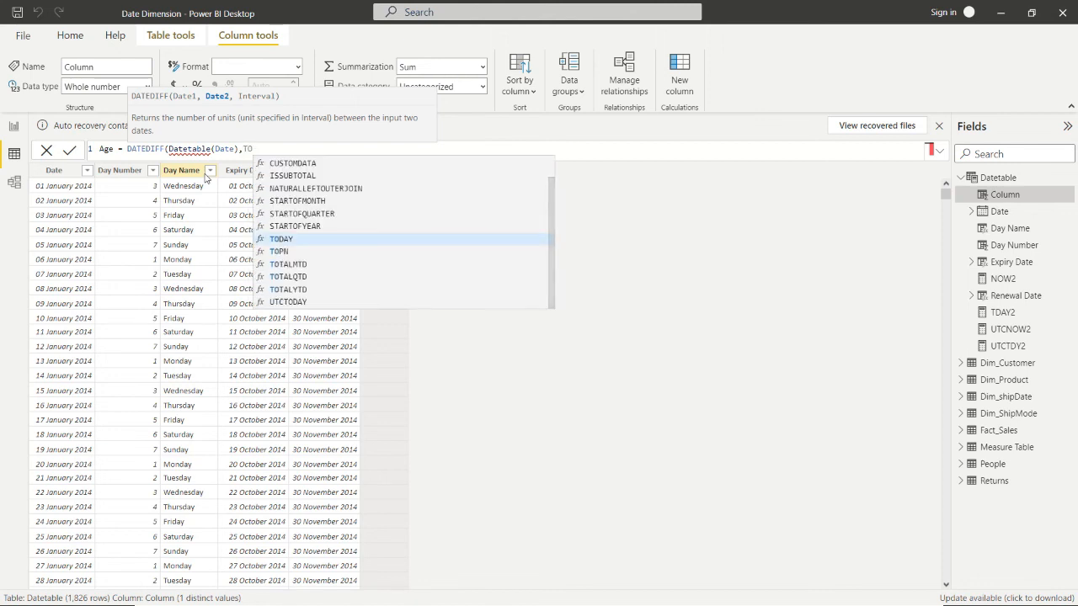
pyautogui.write('DAY')
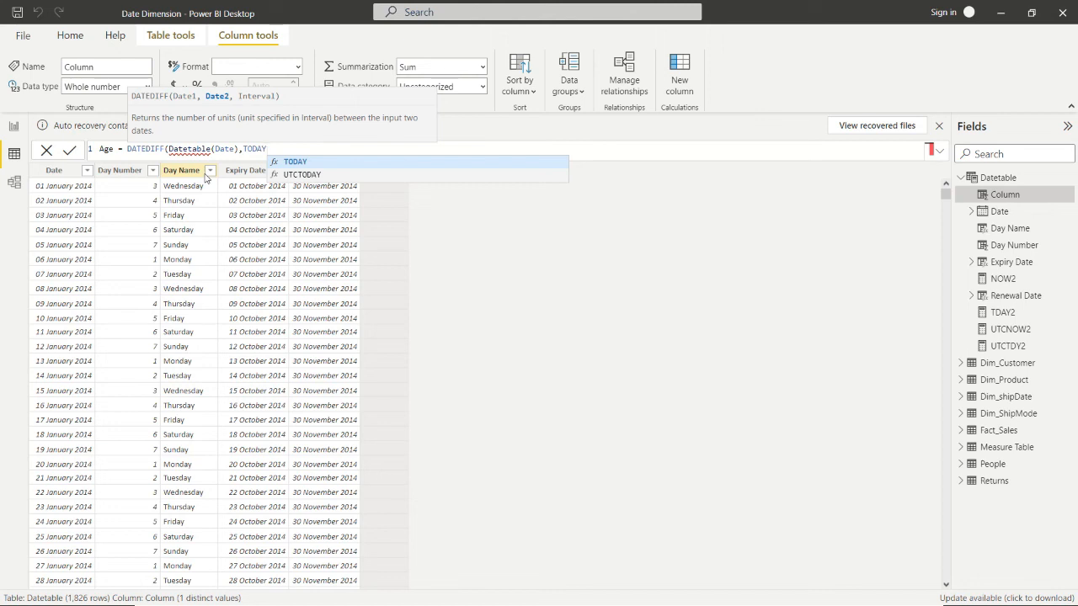
pyautogui.write('(), ')
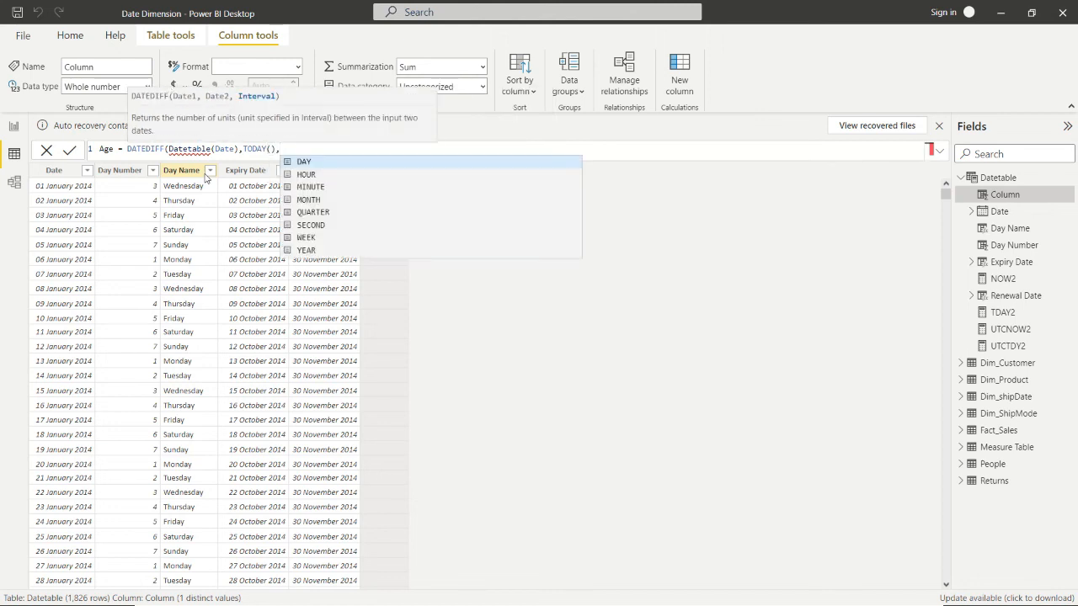
pyautogui.write('YEAR')
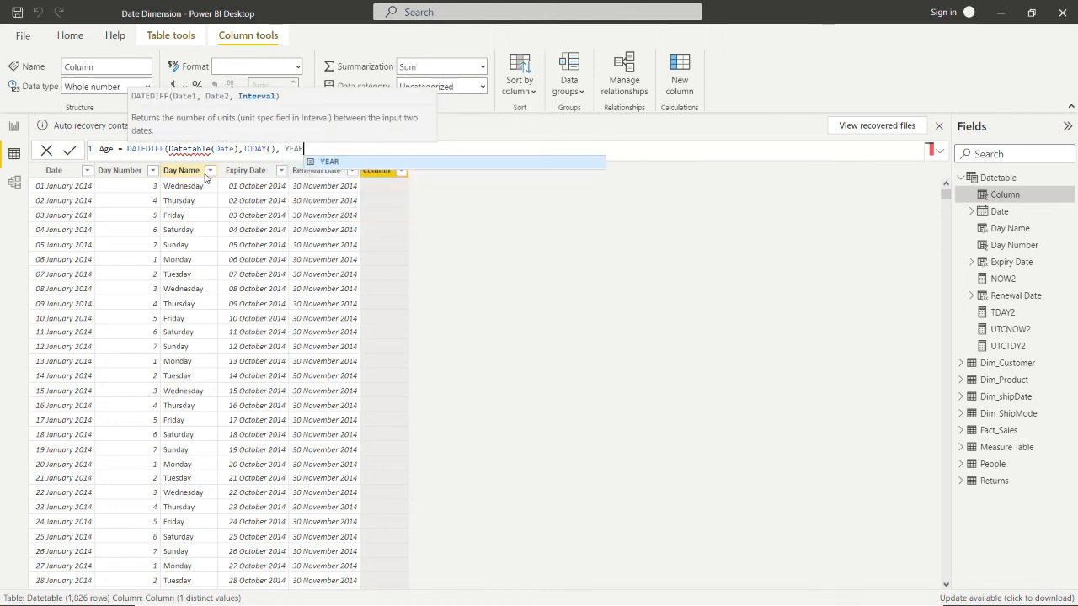
pyautogui.write(')')
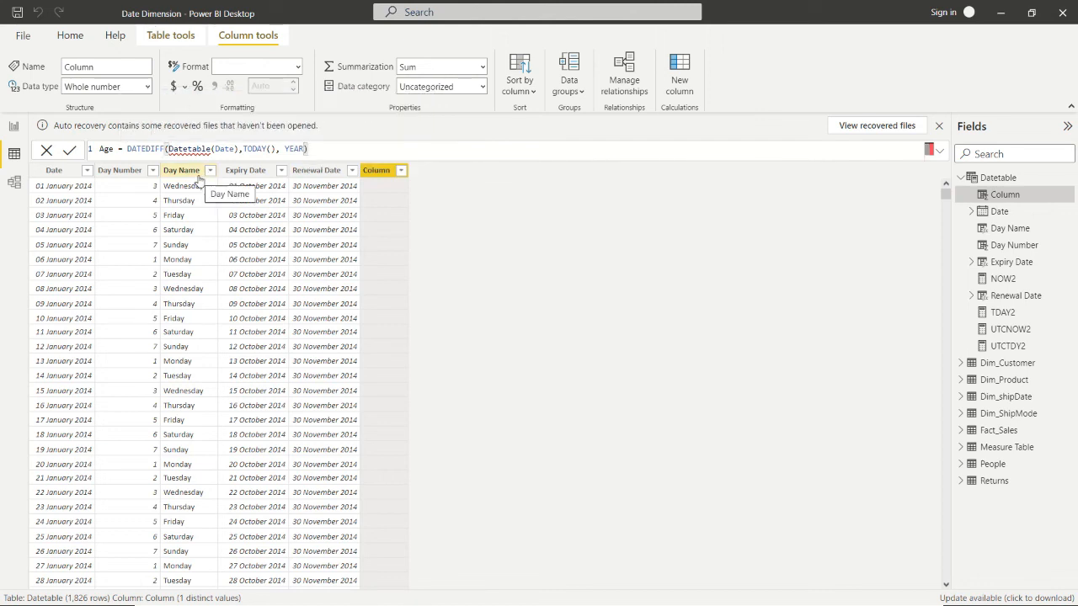
pyautogui.click(70, 150)
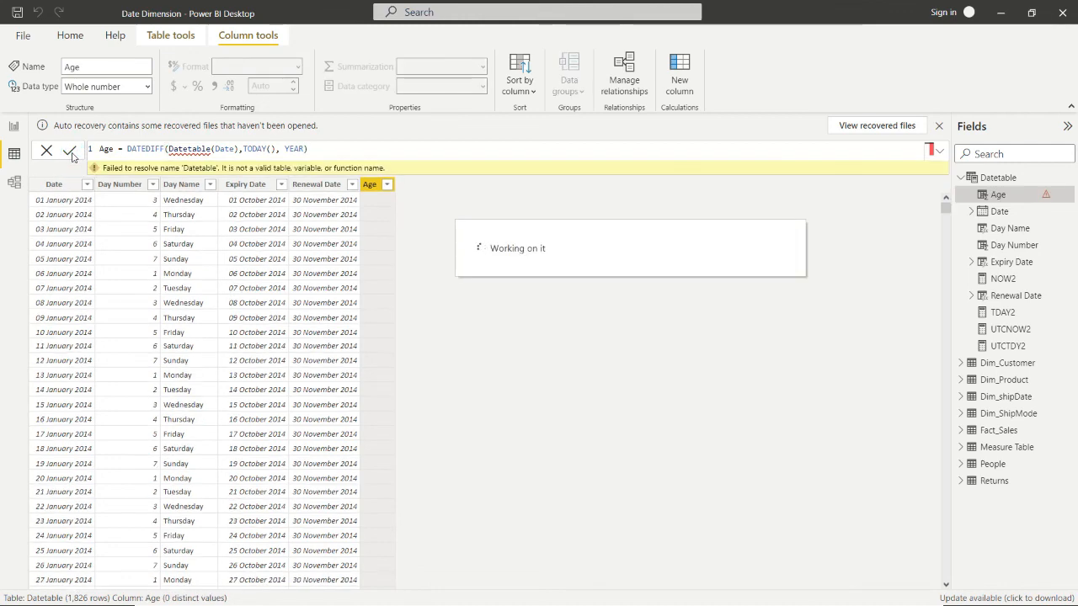
# - Correct the column reference in the Age formula to Datetable[Date] with square brackets and commit it
pyautogui.click(238, 149)
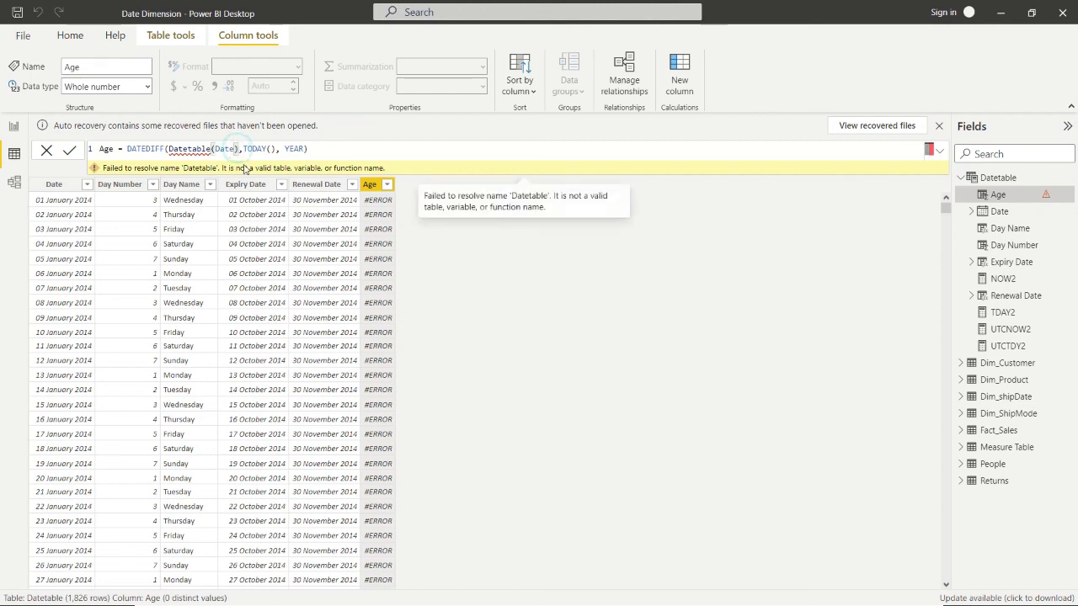
pyautogui.press('BackSpace')
pyautogui.write(']')
pyautogui.press('Left')
pyautogui.press('Left')
pyautogui.press('Left')
pyautogui.press('Left')
pyautogui.press('Left')
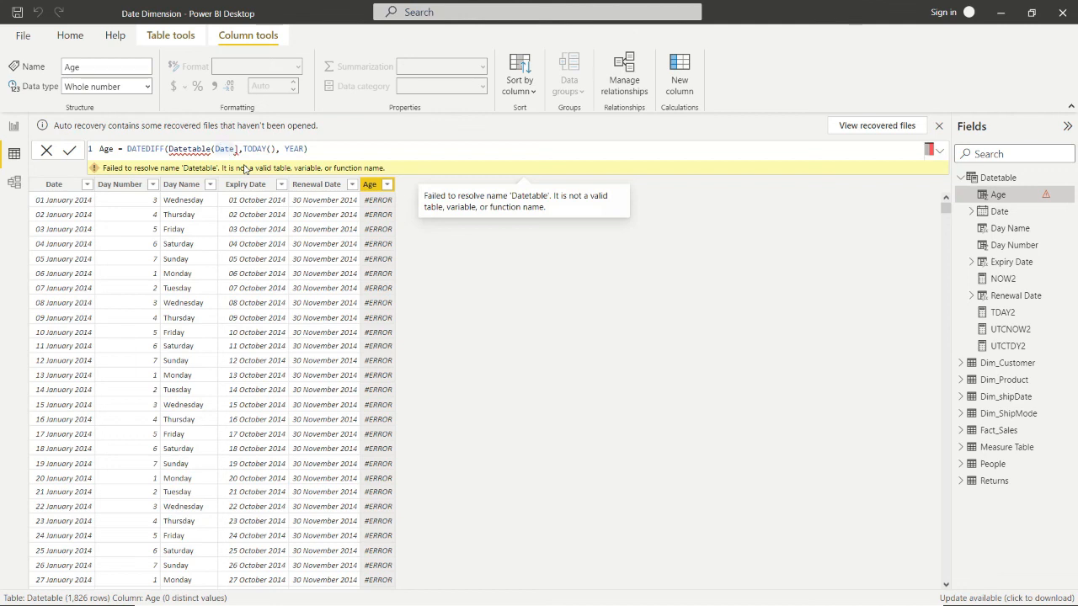
pyautogui.press('BackSpace')
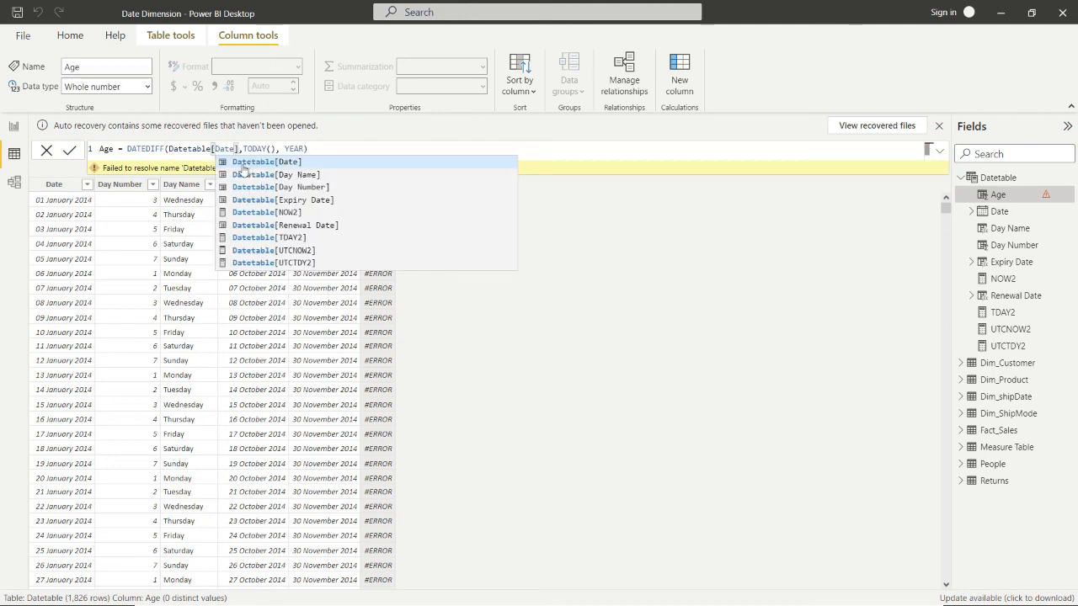
pyautogui.write('[')
pyautogui.click(65, 160)
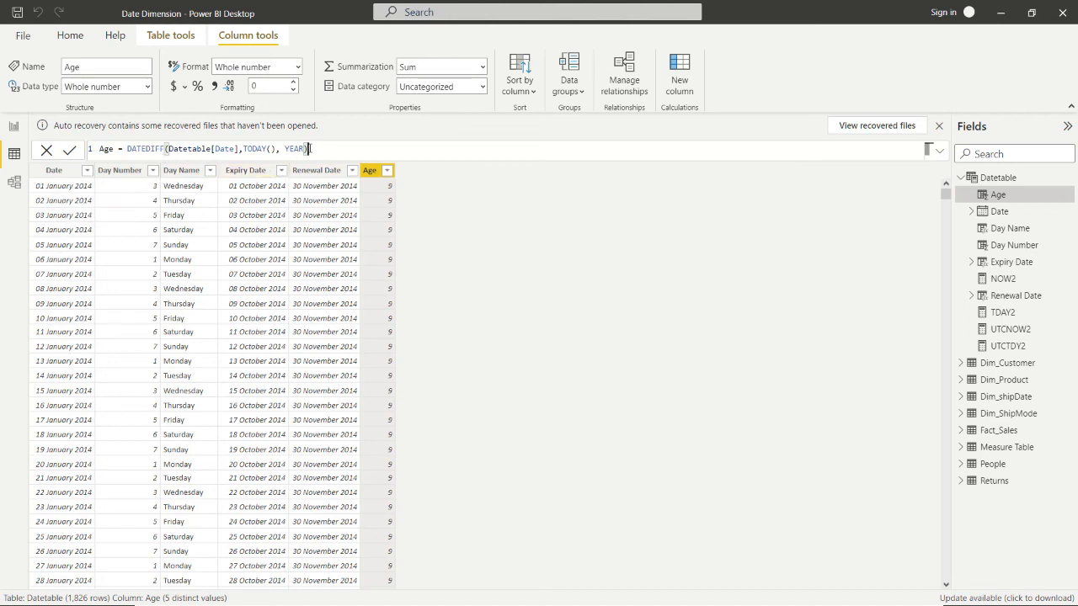
# - Change the DATEDIFF interval in the Age formula to MONTH and commit it
pyautogui.press('BackSpace')
pyautogui.press('BackSpace')
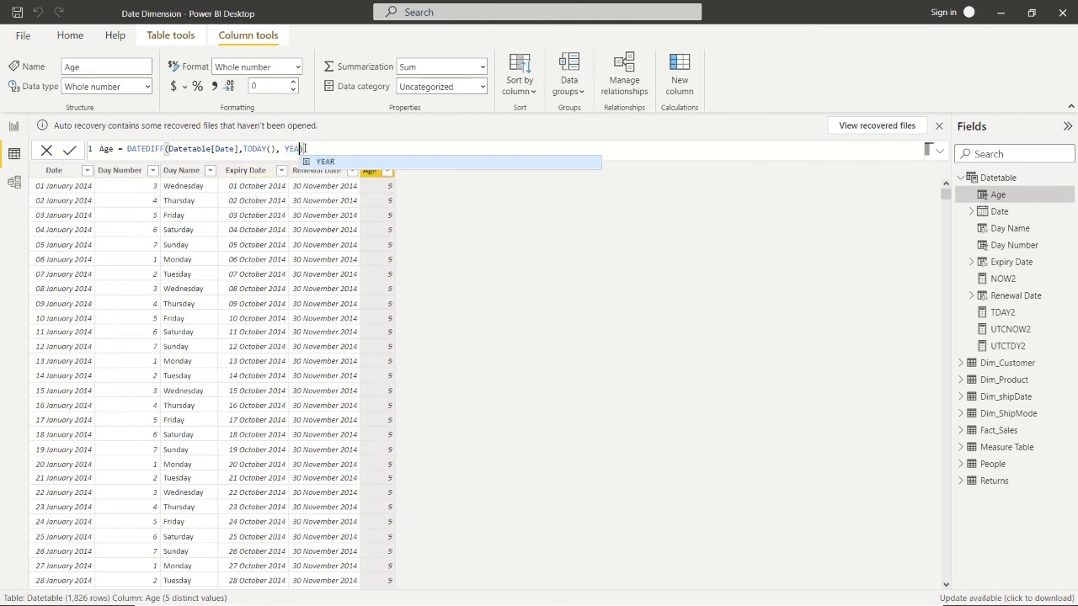
pyautogui.press('BackSpace')
pyautogui.press('BackSpace')
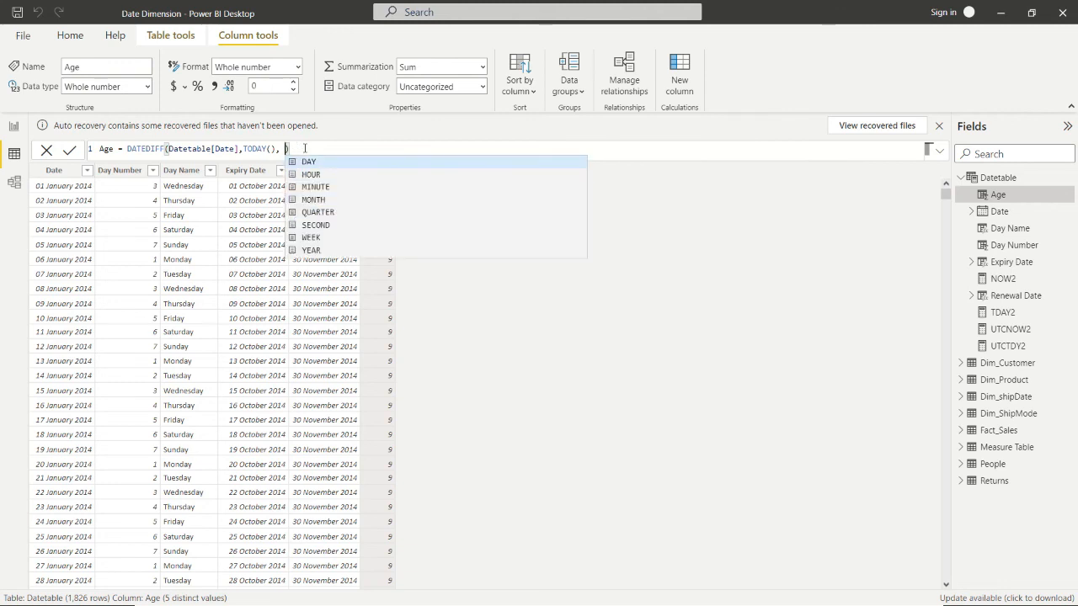
pyautogui.write('MONTH')
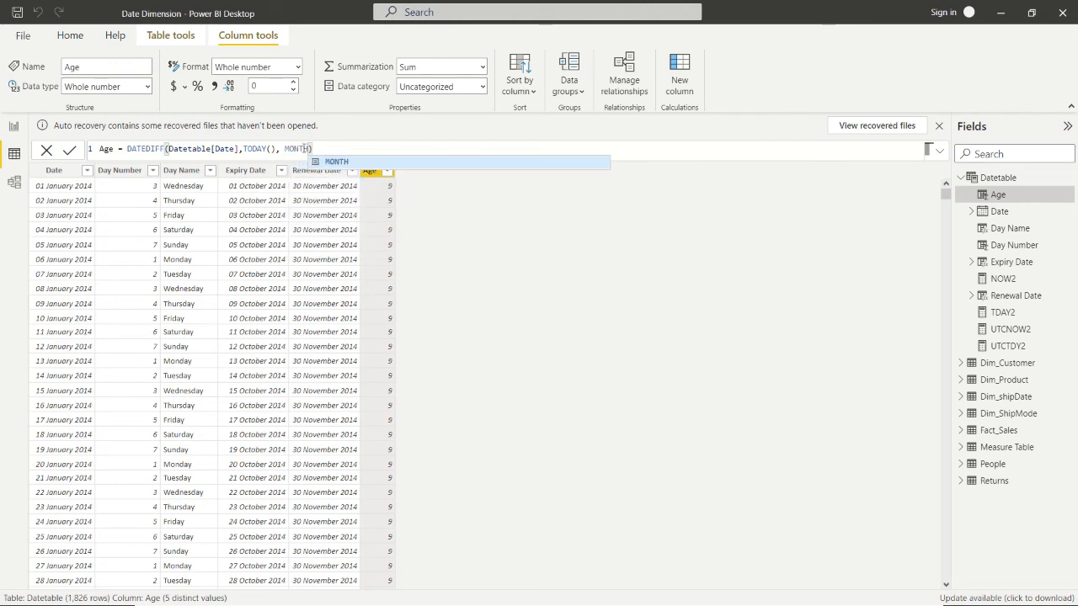
pyautogui.press('Tab')
pyautogui.click(70, 151)
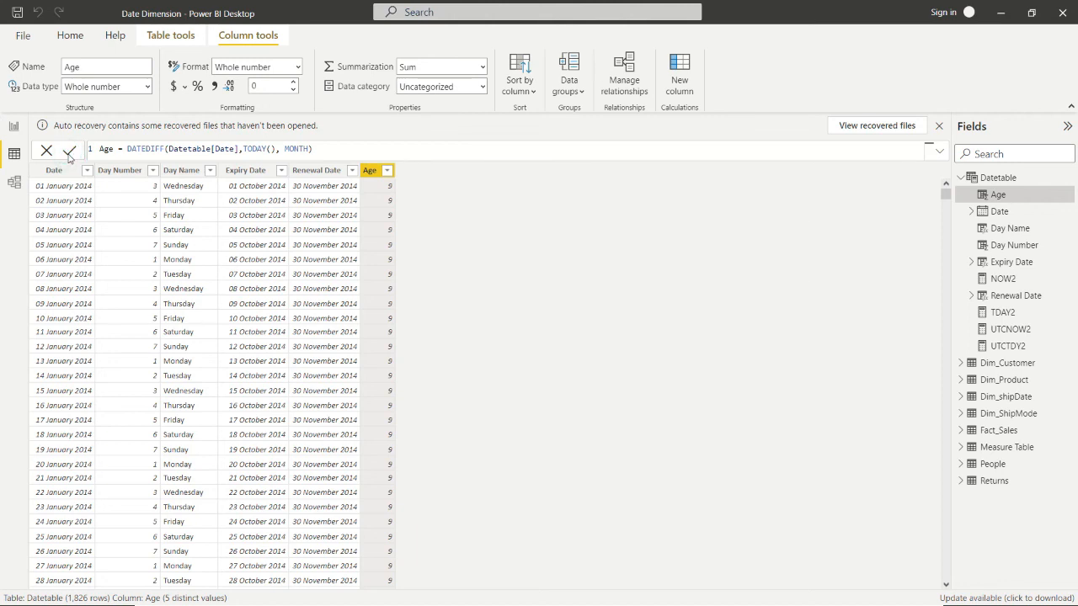
pyautogui.click(70, 154)
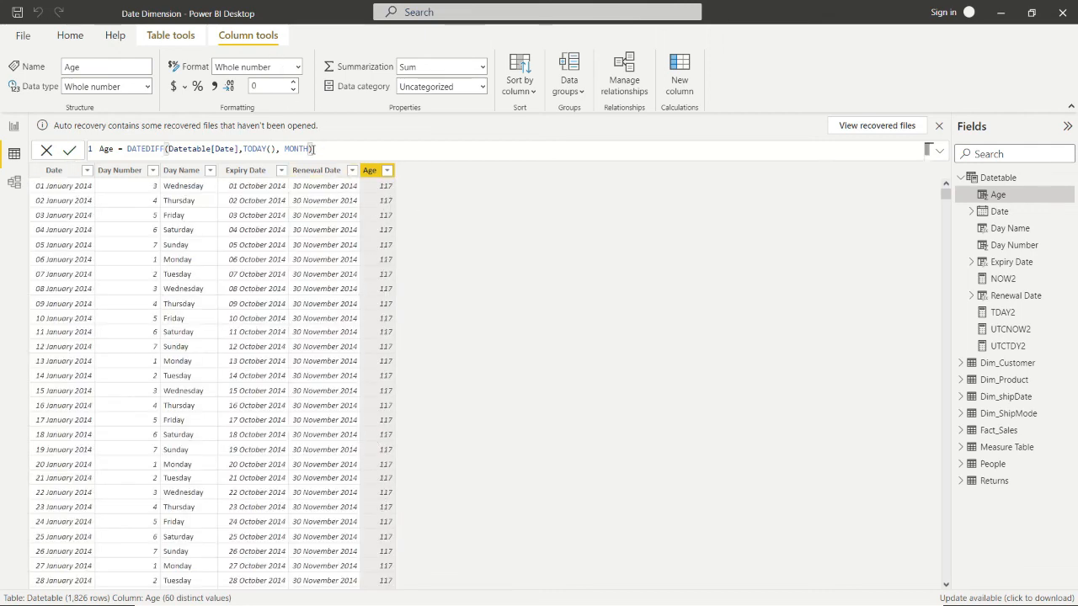
# - Set the DATEDIFF interval in the Age formula to DAY and commit it
pyautogui.click(309, 150)
pyautogui.press('BackSpace')
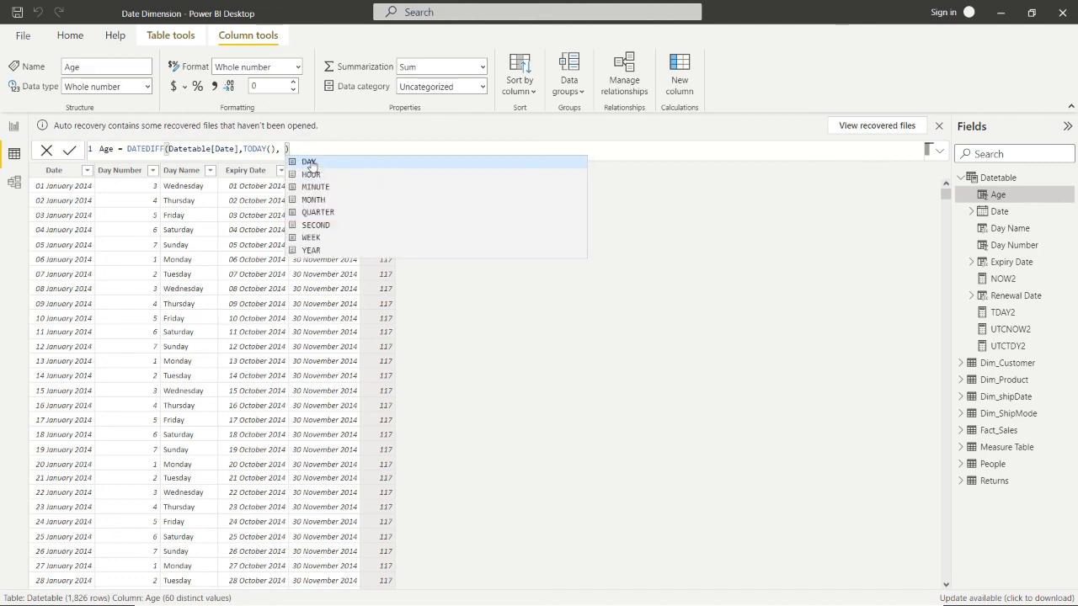
pyautogui.write('Day')
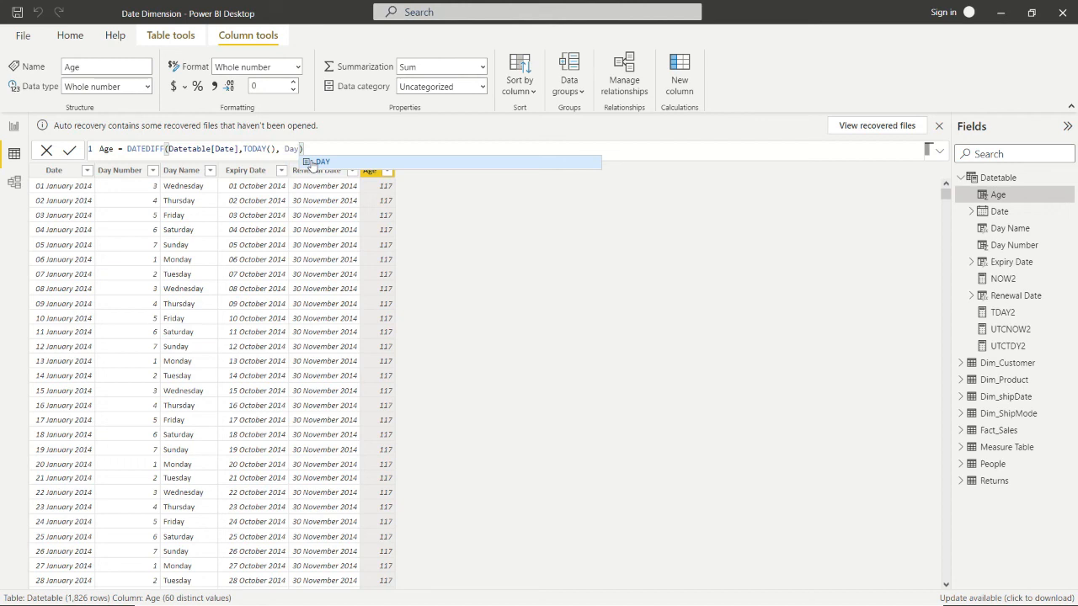
pyautogui.click(315, 162)
pyautogui.click(68, 150)
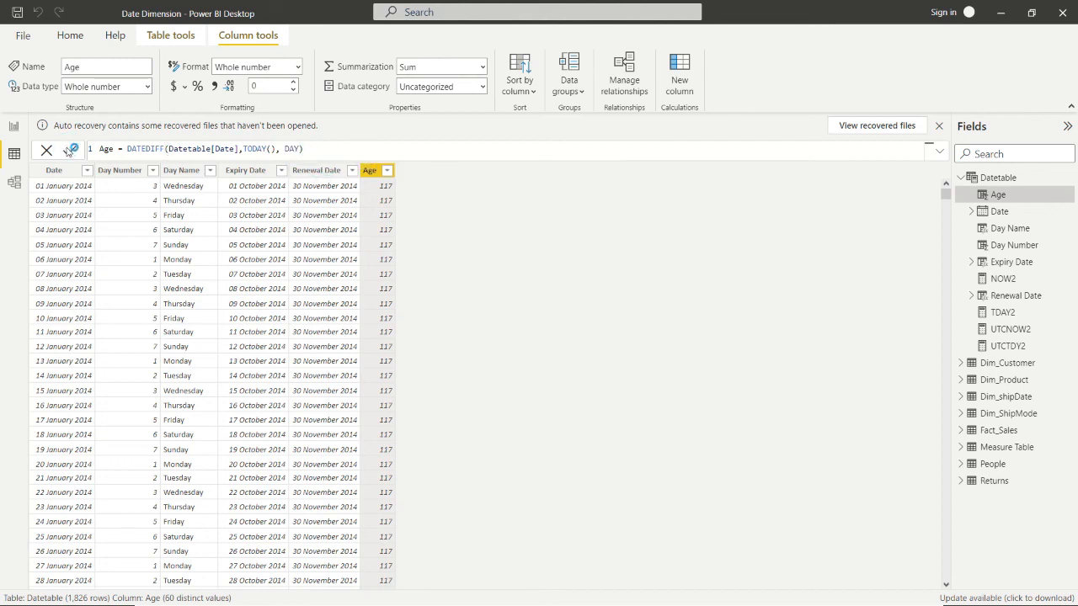